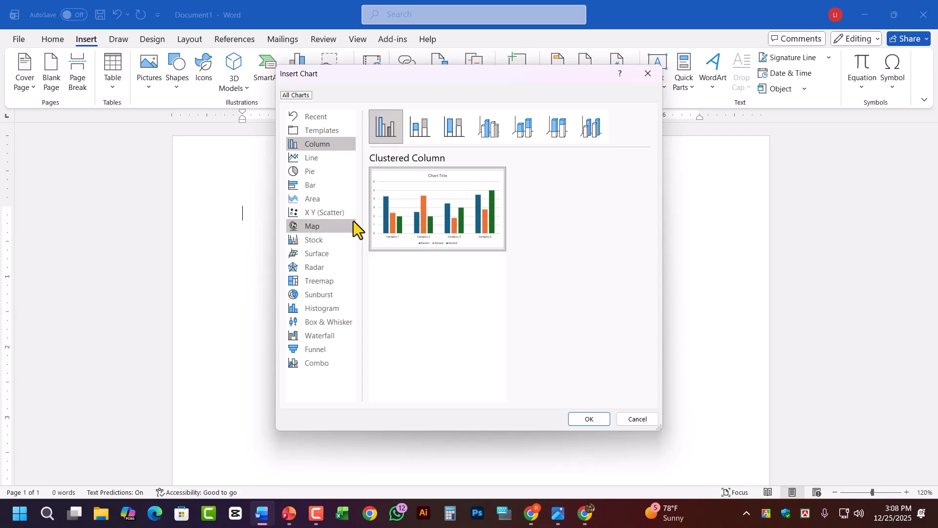
Step: Preview the line, pie and bar chart types, returning to the Clustered Column type
{"action": "left_click", "coordinate": [313, 162]}
{"action": "left_click", "coordinate": [309, 172]}
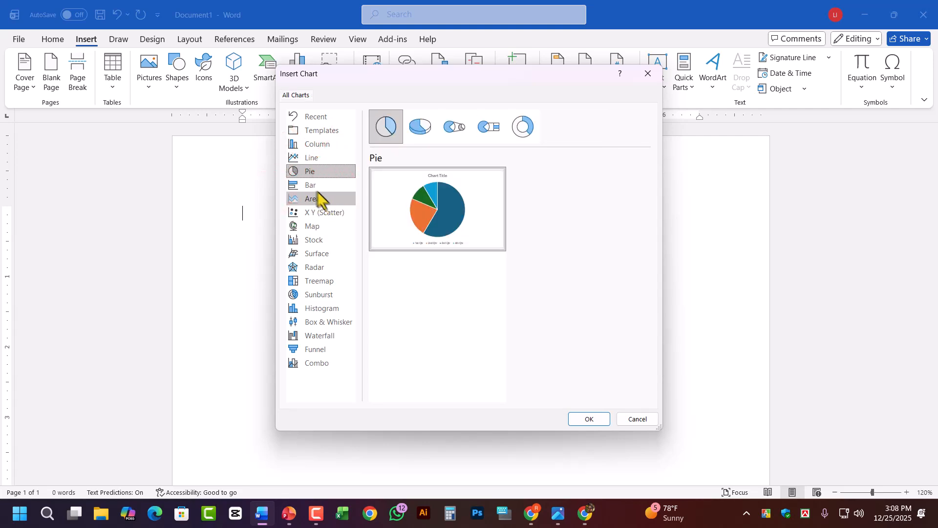
{"action": "left_click", "coordinate": [313, 185]}
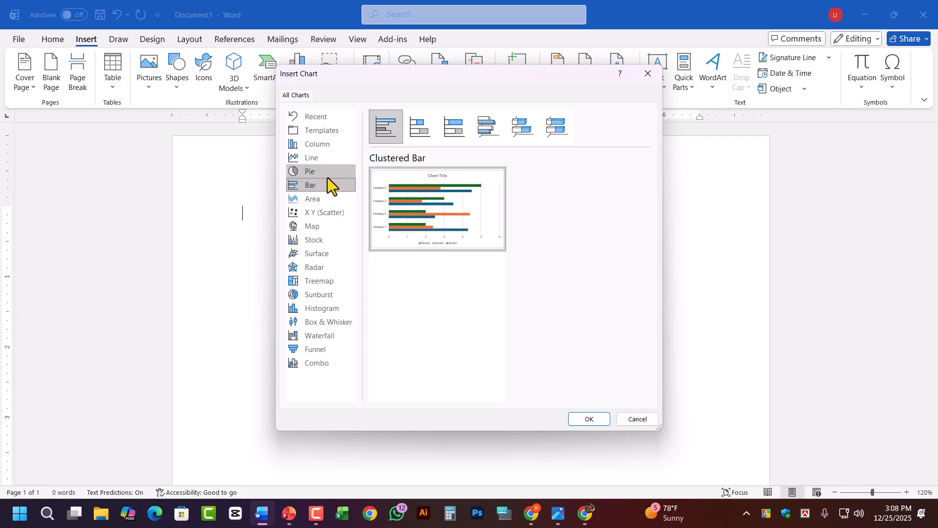
{"action": "left_click", "coordinate": [318, 148]}
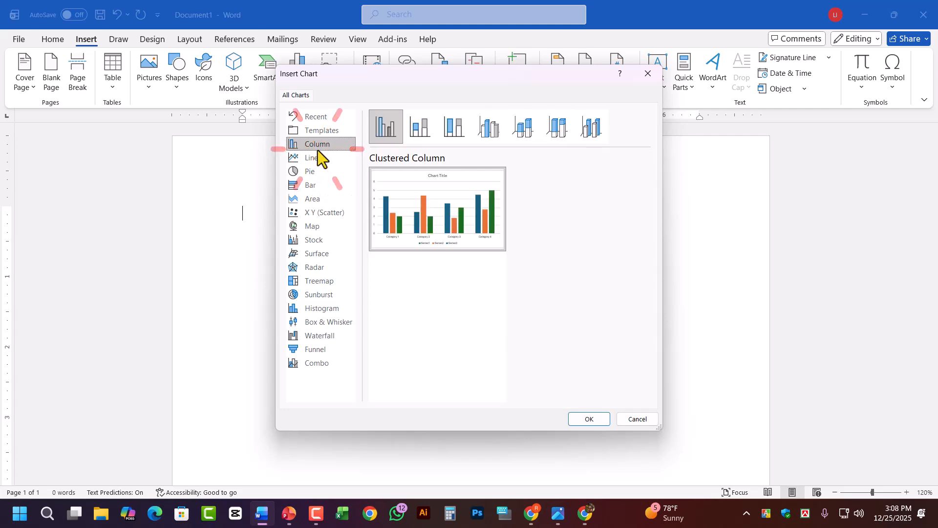
Step: Switch to Chrome, open ChatGPT and ask "Internet user percentage from 2019 to 2024 of Bangladesh"
{"action": "left_click", "coordinate": [586, 516]}
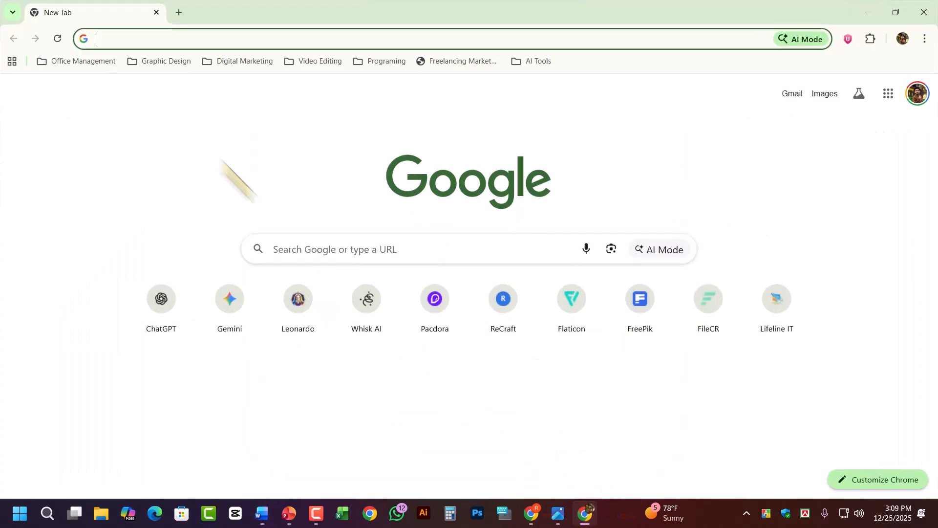
{"action": "left_click", "coordinate": [178, 306]}
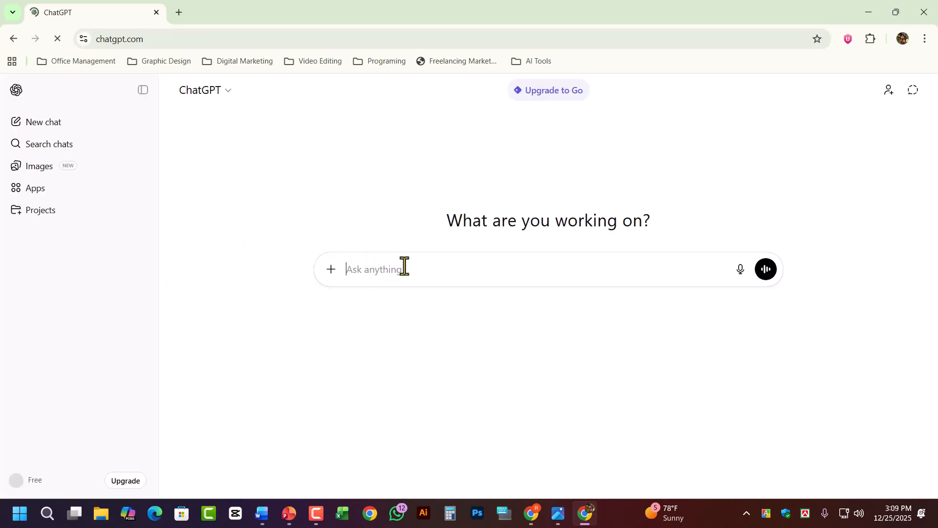
{"action": "left_click", "coordinate": [405, 267]}
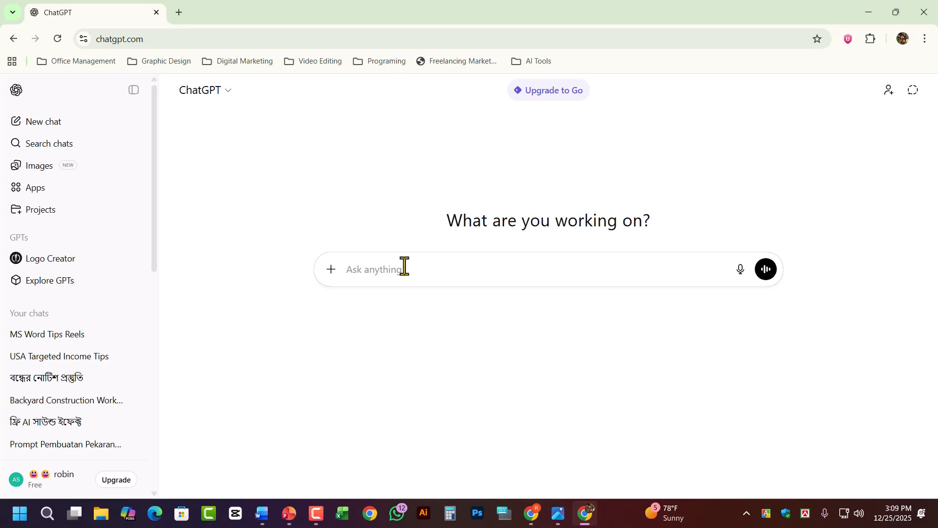
{"action": "type", "text": "Internet user percentage from"}
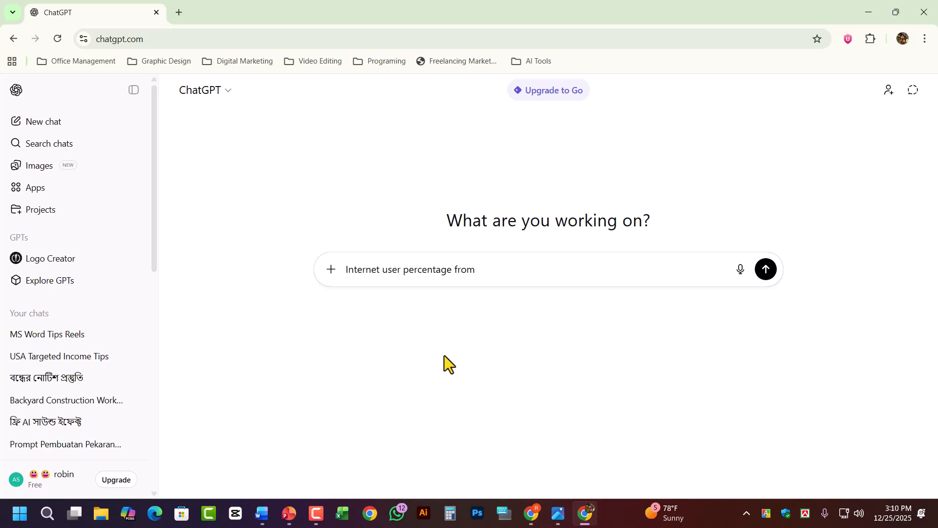
{"action": "type", "text": " 2019 to 2024 of Bangl"}
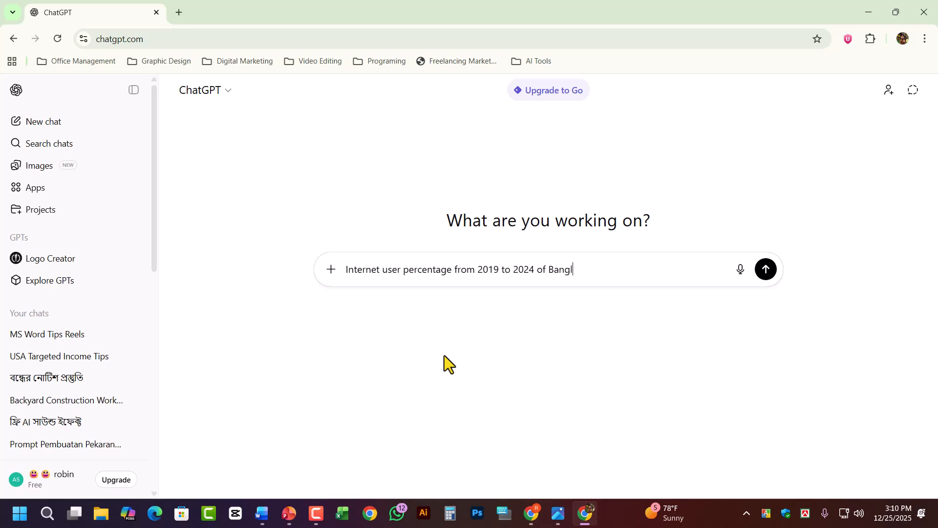
{"action": "type", "text": "adesh"}
{"action": "left_click", "coordinate": [765, 296]}
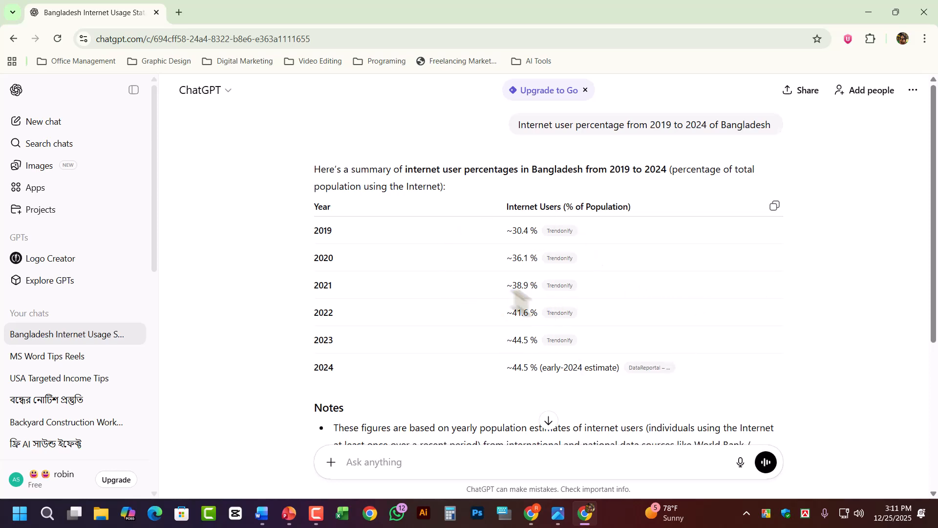
Step: Examine the internet user percentage for each year from 2019 to 2024 in ChatGPT's table
{"action": "mouse_move", "coordinate": [560, 258]}
{"action": "scroll", "coordinate": [585, 337], "scroll_direction": "down", "scroll_amount": 5}
{"action": "scroll", "coordinate": [585, 338], "scroll_direction": "up", "scroll_amount": 5}
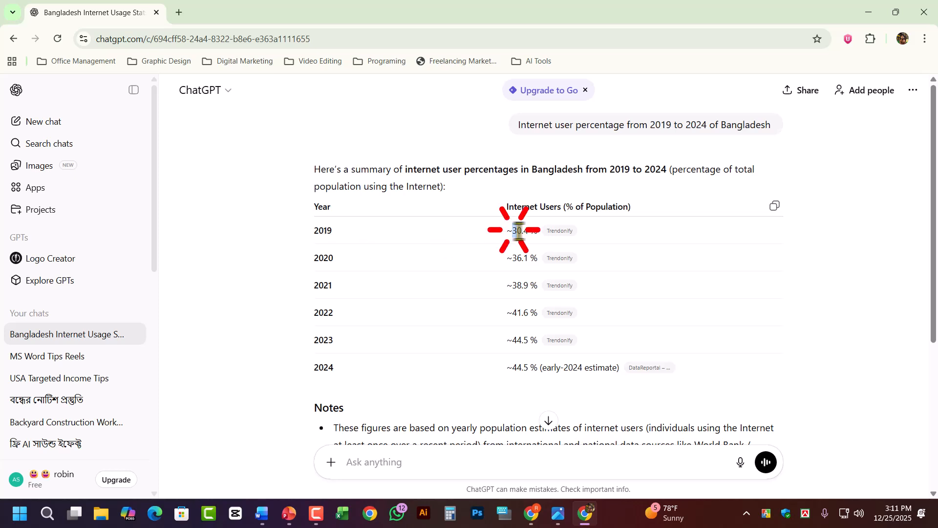
{"action": "left_click_drag", "start_coordinate": [514, 231], "coordinate": [537, 232]}
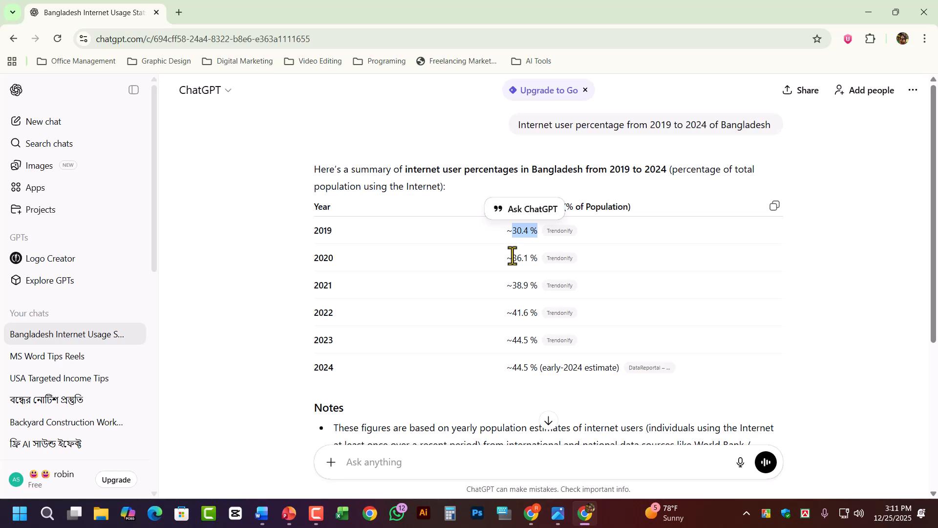
{"action": "left_click_drag", "start_coordinate": [513, 256], "coordinate": [534, 262]}
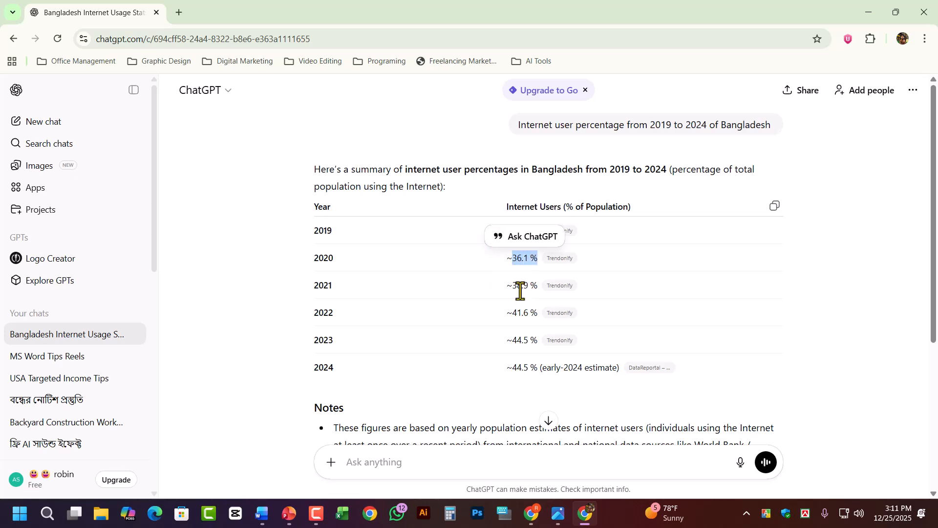
{"action": "left_click_drag", "start_coordinate": [513, 286], "coordinate": [536, 288]}
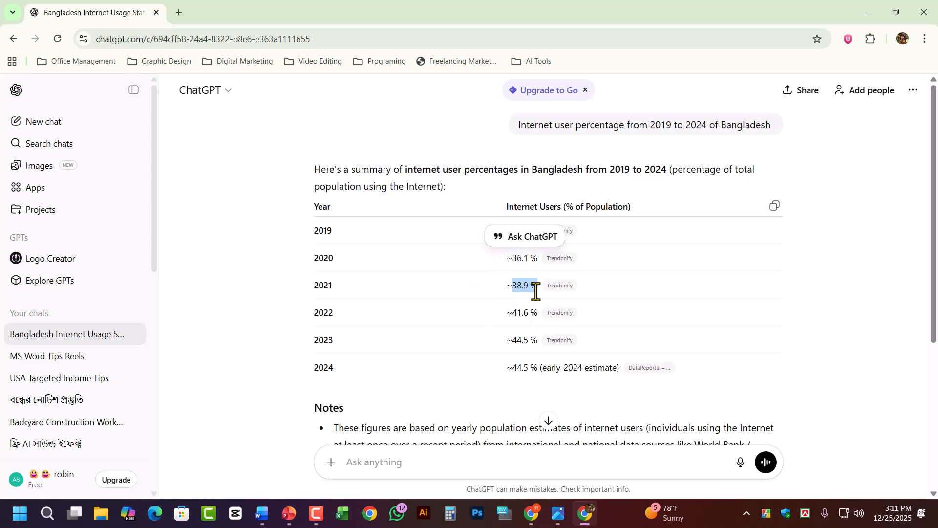
{"action": "left_click_drag", "start_coordinate": [512, 318], "coordinate": [534, 318]}
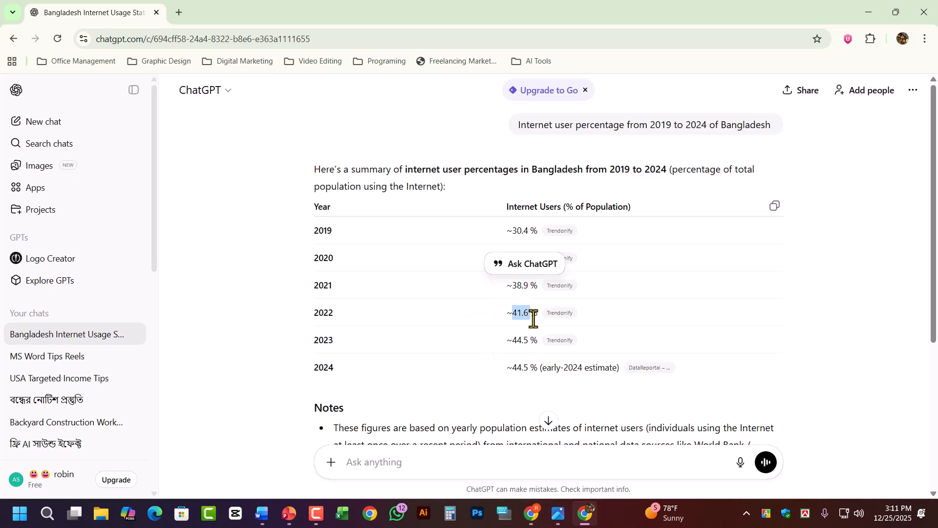
{"action": "left_click", "coordinate": [512, 339]}
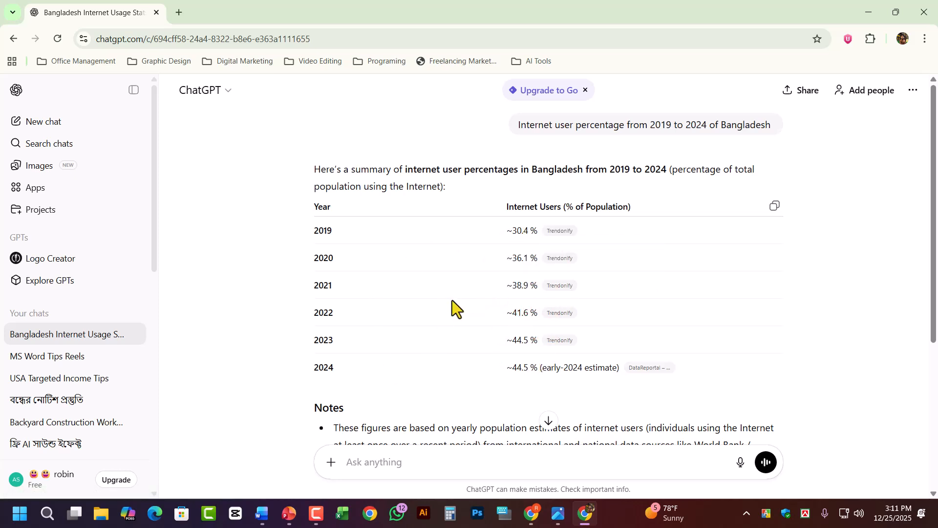
Step: Switch back to Word, insert a Clustered Column chart and enlarge its data sheet window to show all category rows
{"action": "left_click", "coordinate": [262, 513]}
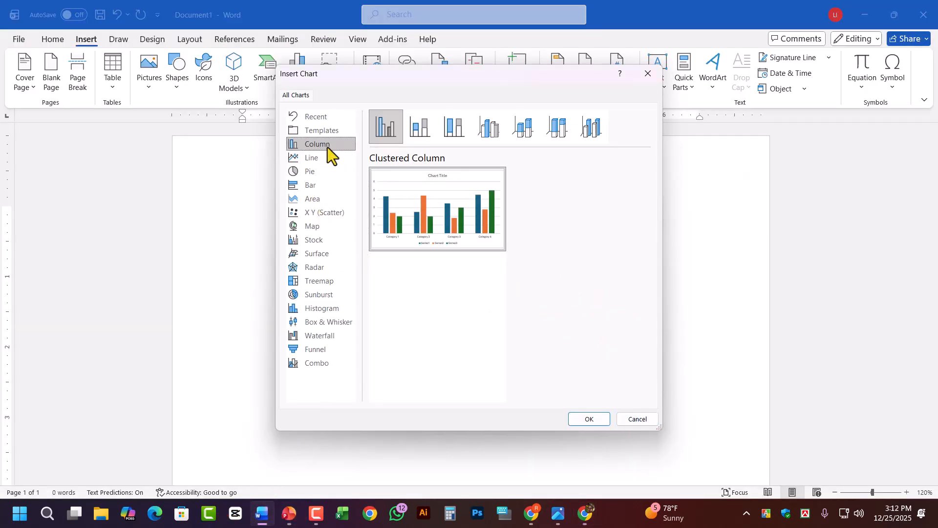
{"action": "left_click", "coordinate": [585, 419]}
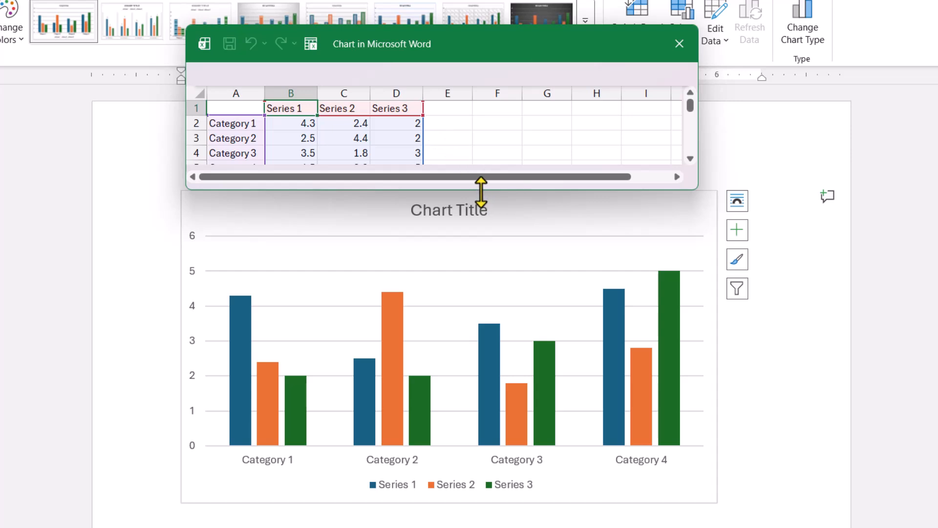
{"action": "left_click_drag", "start_coordinate": [479, 192], "coordinate": [478, 232]}
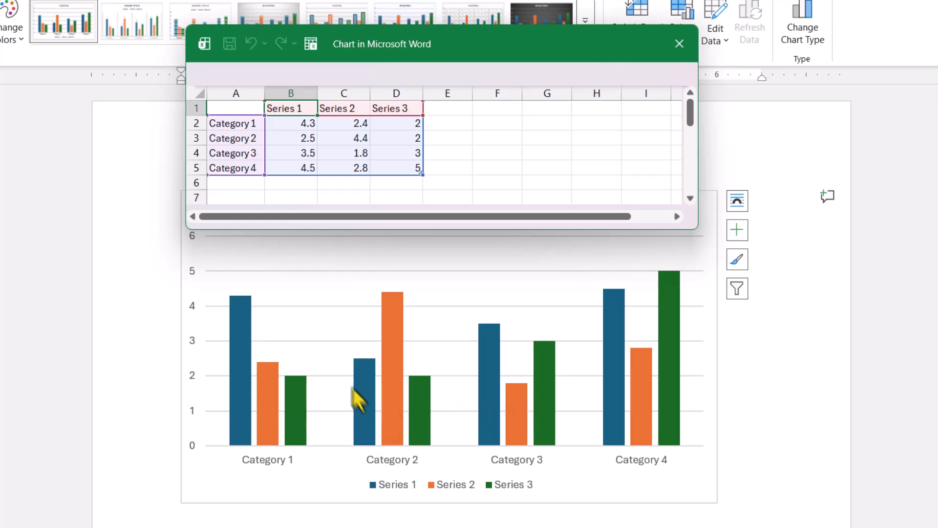
Step: Clear the Series 2 and Series 3 columns and the category labels in the chart's data sheet
{"action": "left_click_drag", "start_coordinate": [413, 191], "coordinate": [346, 102]}
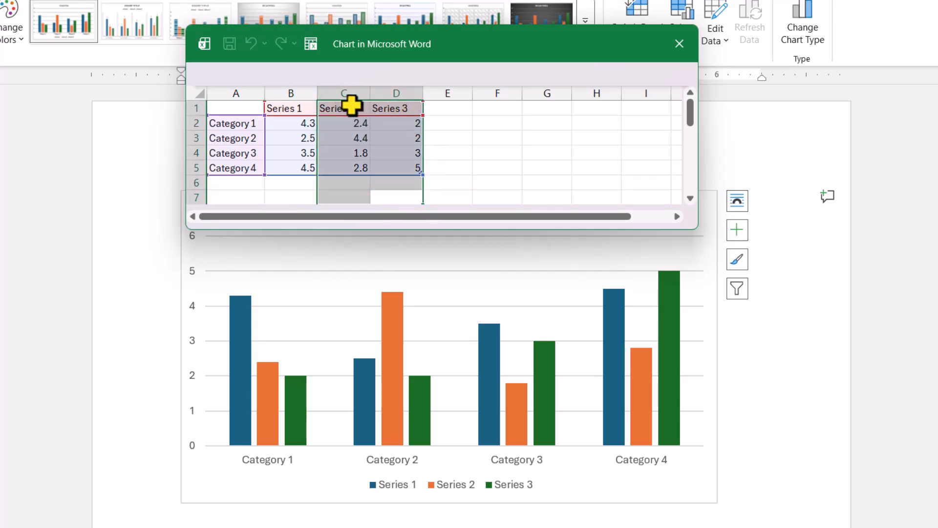
{"action": "key", "text": "Delete"}
{"action": "left_click", "coordinate": [364, 151]}
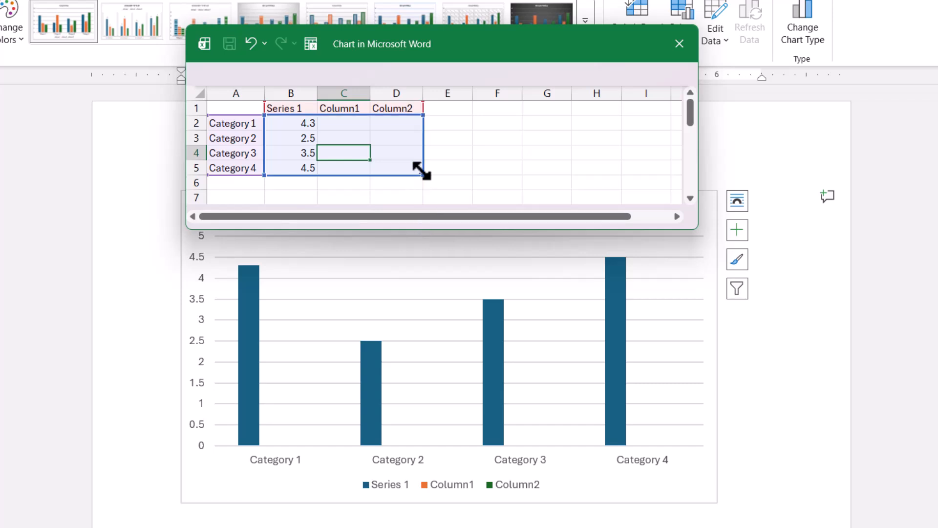
{"action": "left_click", "coordinate": [289, 125]}
{"action": "left_click_drag", "start_coordinate": [211, 127], "coordinate": [243, 180]}
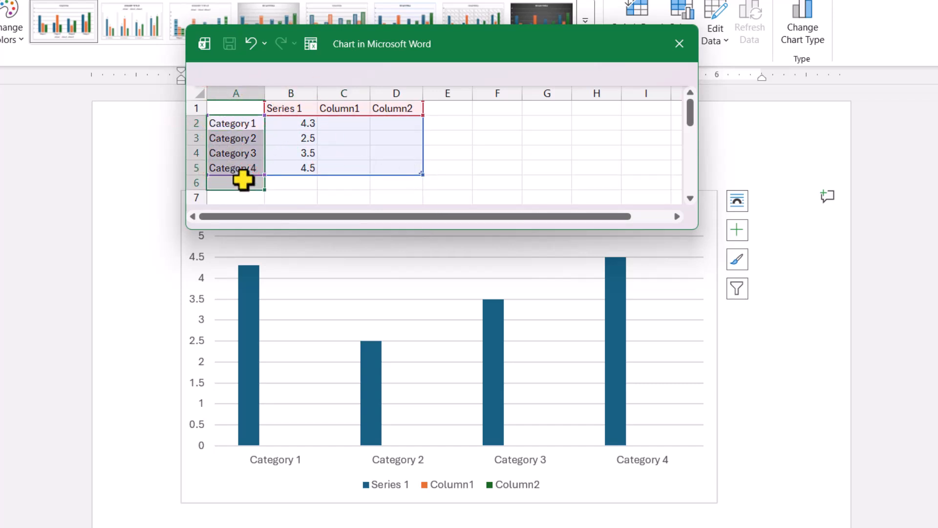
{"action": "key", "text": "Delete"}
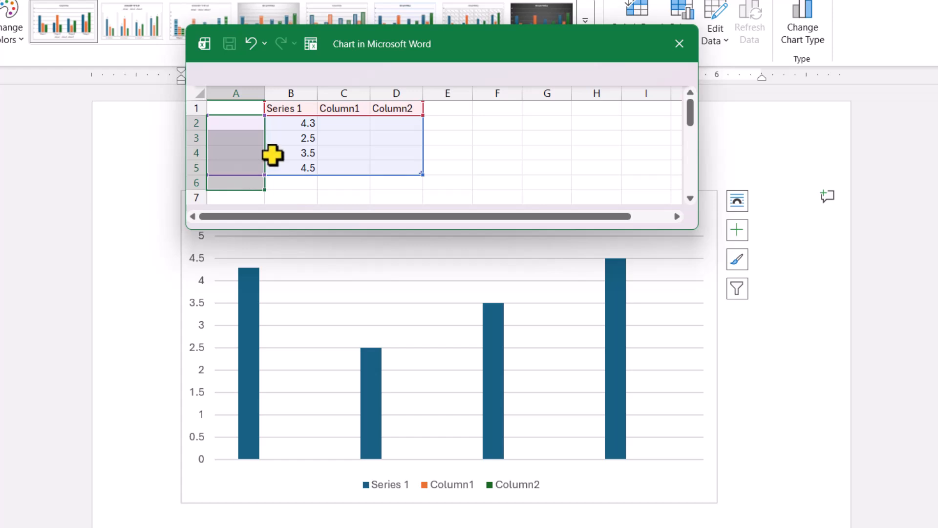
Step: Enter the years 2019, 2020, 2021, 2022, 2023 and 2024 as category labels in cells A2 to A7
{"action": "left_click", "coordinate": [245, 124]}
{"action": "type", "text": "2019"}
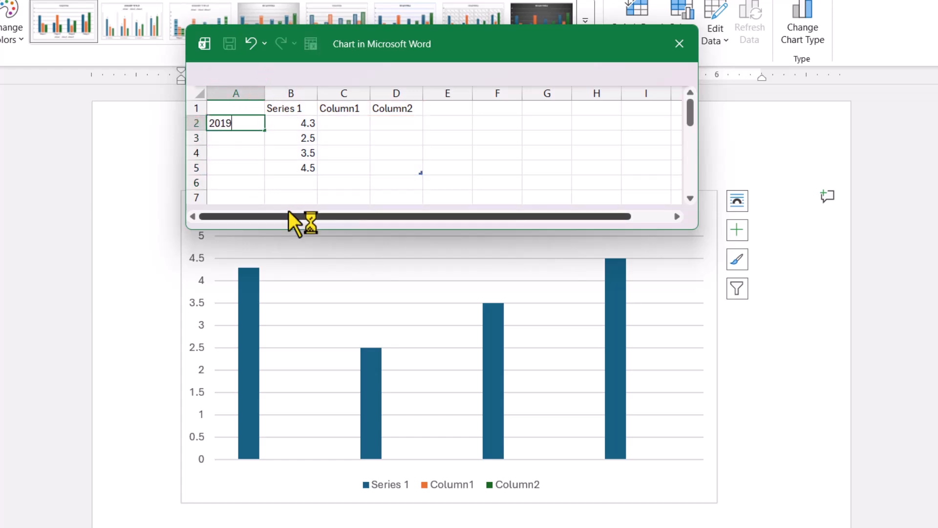
{"action": "key", "text": "Return"}
{"action": "type", "text": "2020"}
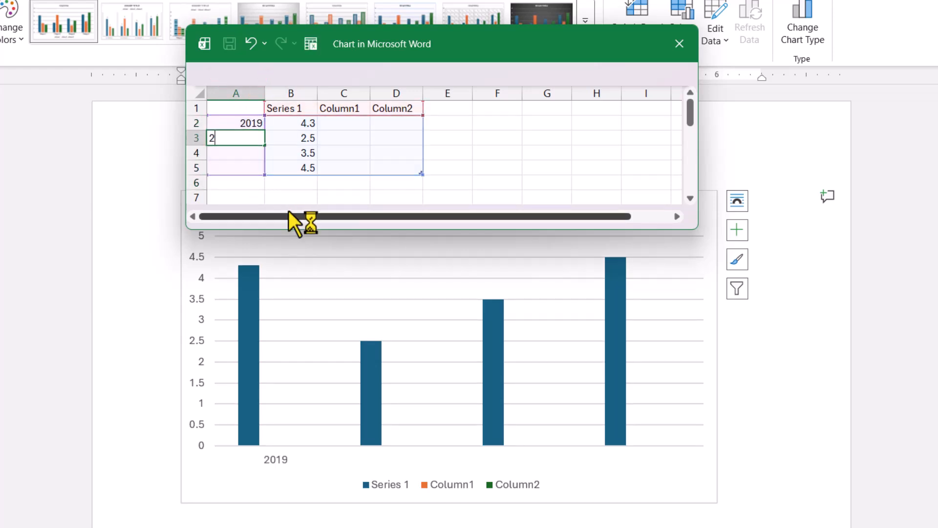
{"action": "key", "text": "Return"}
{"action": "type", "text": "2021"}
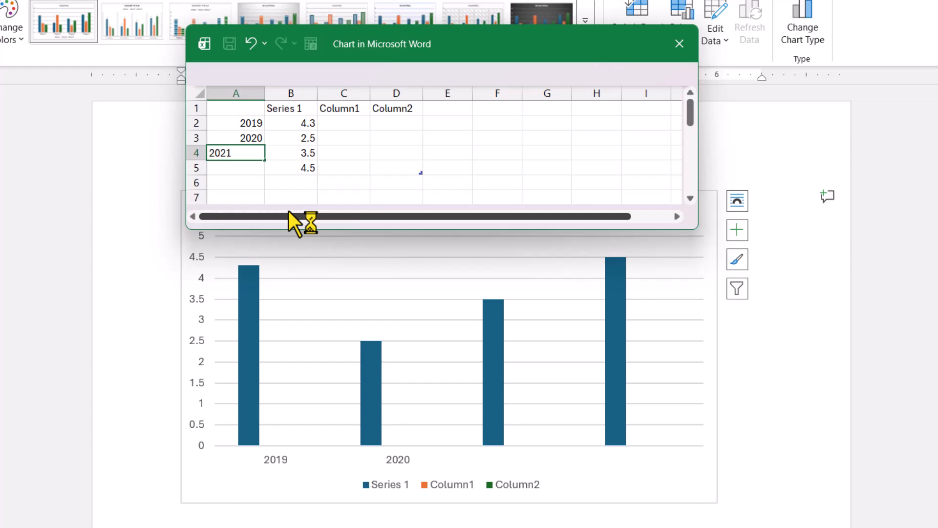
{"action": "key", "text": "Return"}
{"action": "type", "text": "2022"}
{"action": "key", "text": "Return"}
{"action": "type", "text": "2023"}
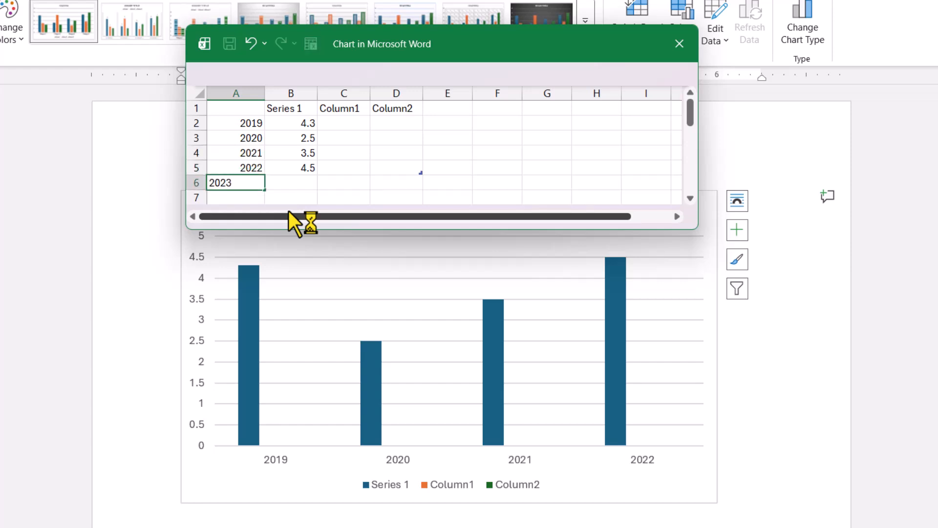
{"action": "key", "text": "Return"}
{"action": "type", "text": "2024"}
{"action": "key", "text": "Return"}
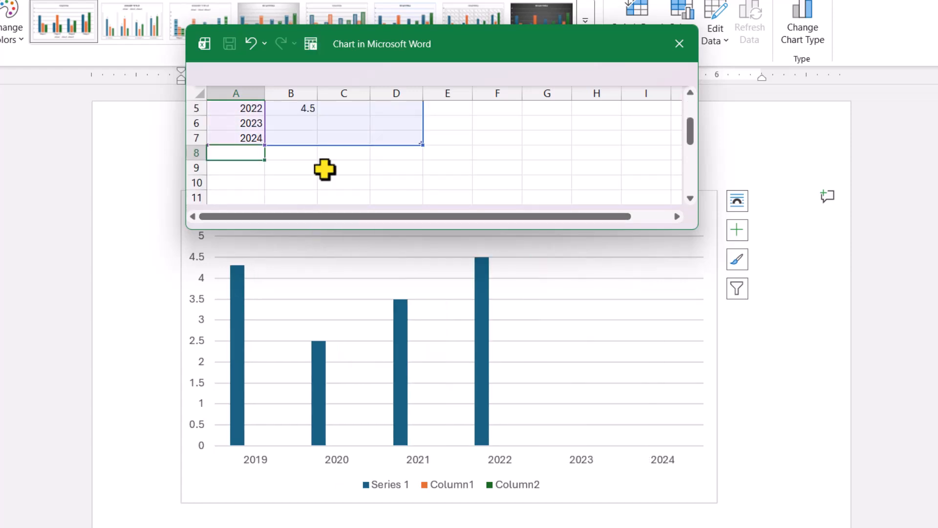
Step: Clear the sample values below the Series 1 header in column B
{"action": "scroll", "coordinate": [324, 168], "scroll_direction": "up", "scroll_amount": 2}
{"action": "left_click", "coordinate": [321, 153]}
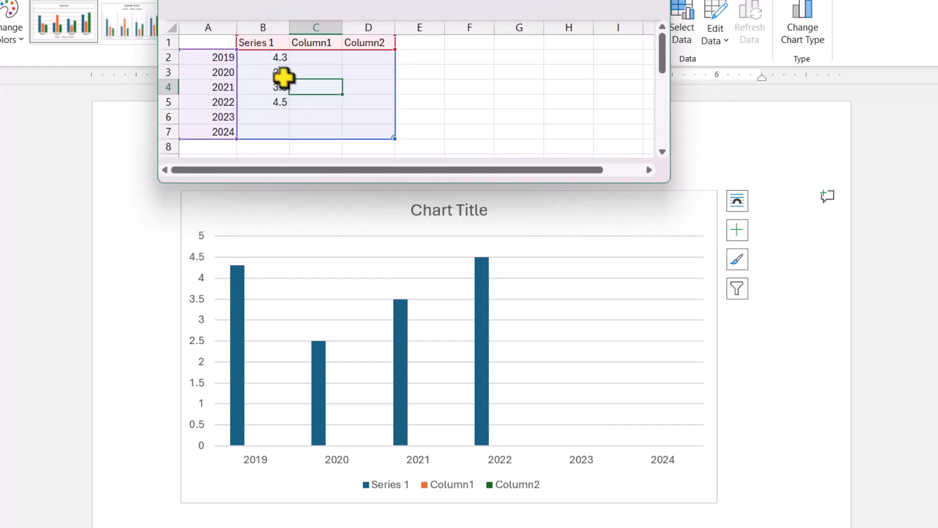
{"action": "left_click", "coordinate": [285, 76]}
{"action": "left_click", "coordinate": [269, 60]}
{"action": "left_click_drag", "start_coordinate": [269, 60], "coordinate": [269, 116]}
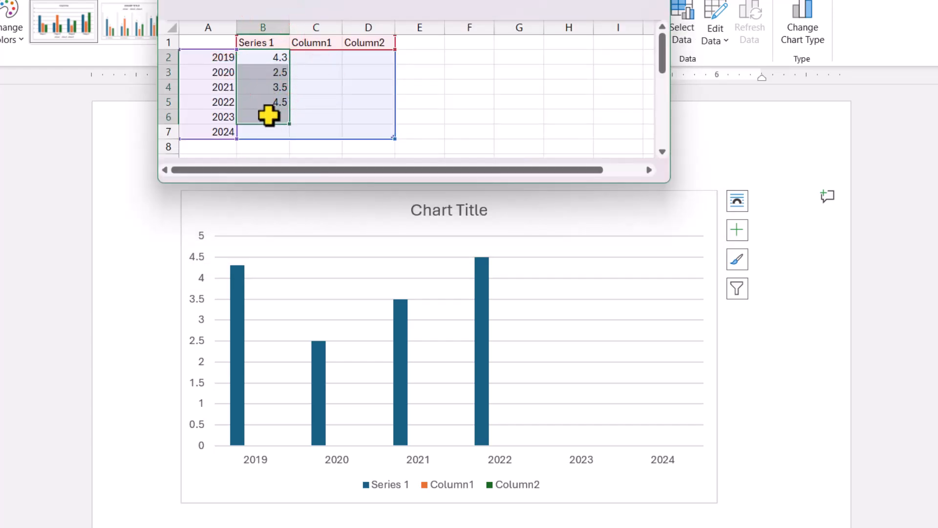
{"action": "key", "text": "Delete"}
{"action": "left_click", "coordinate": [302, 101]}
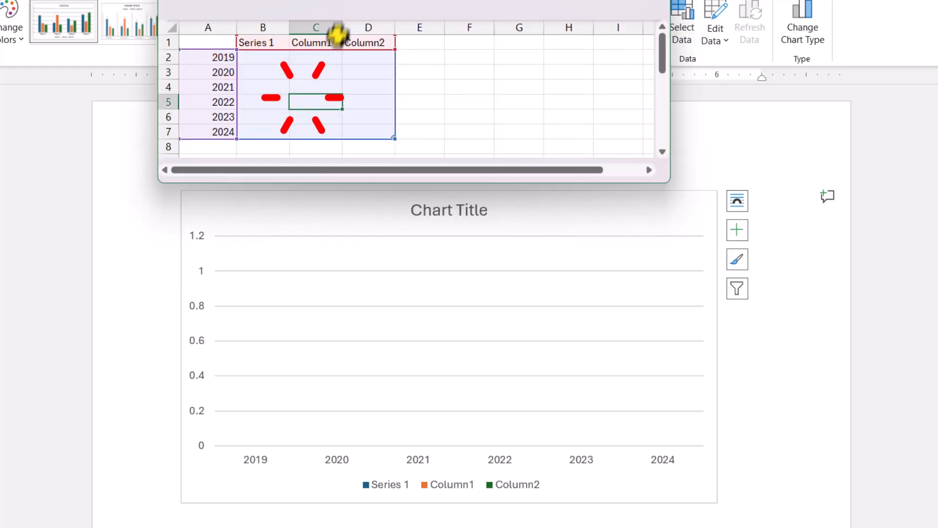
Step: Shrink the chart's data range to columns A and B, excluding Column1 and Column2
{"action": "left_click_drag", "start_coordinate": [394, 139], "coordinate": [289, 138]}
{"action": "left_click_drag", "start_coordinate": [329, 42], "coordinate": [380, 142]}
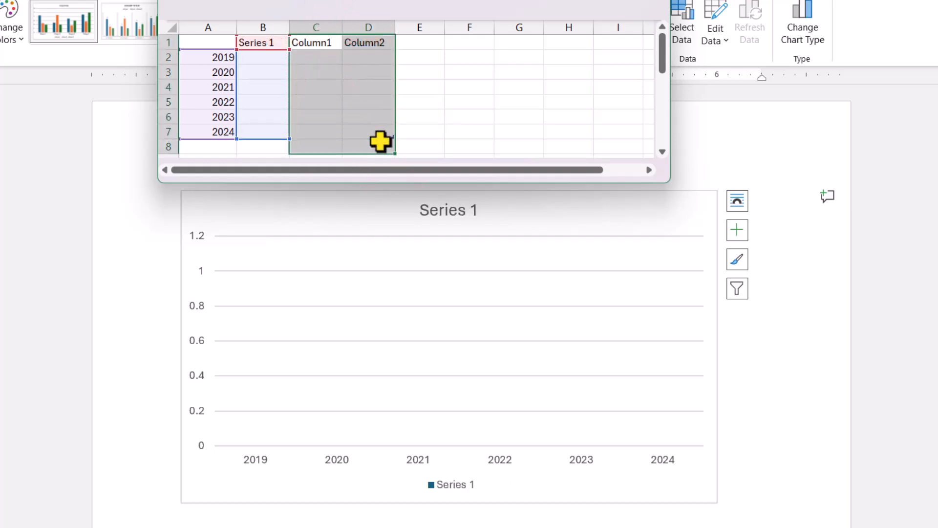
{"action": "left_click", "coordinate": [348, 88]}
{"action": "left_click", "coordinate": [247, 101]}
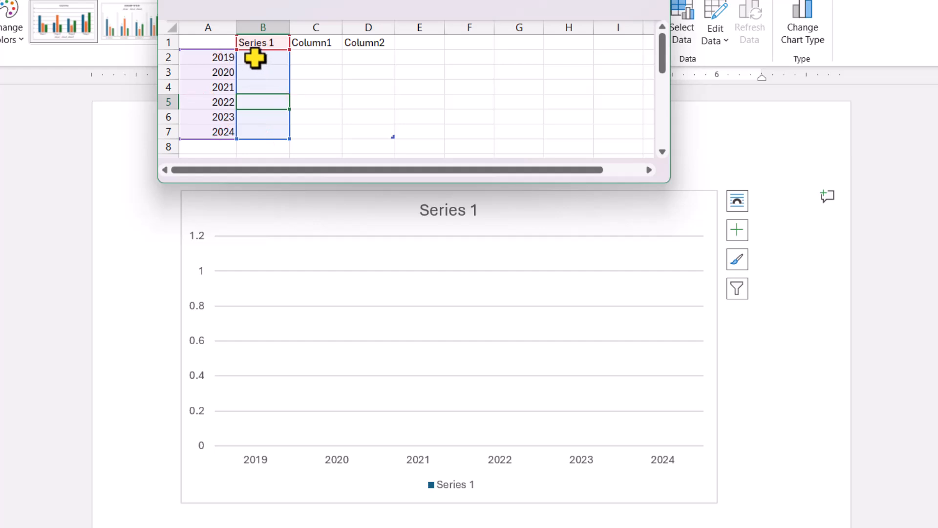
{"action": "left_click", "coordinate": [253, 57]}
{"action": "mouse_move", "coordinate": [212, 57]}
{"action": "left_mouse_down"}
{"action": "mouse_move", "coordinate": [249, 65]}
{"action": "mouse_move", "coordinate": [264, 109]}
{"action": "mouse_move", "coordinate": [260, 137]}
{"action": "left_mouse_up"}
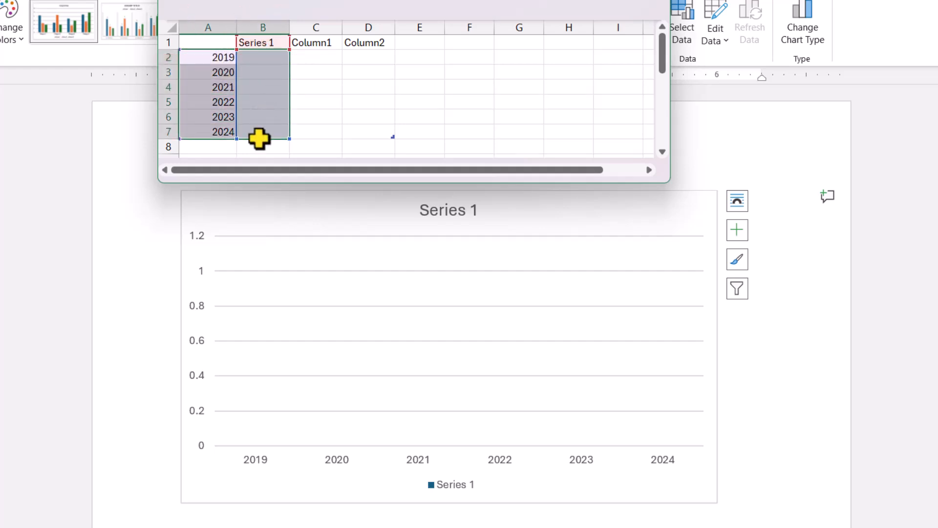
{"action": "left_click", "coordinate": [257, 111]}
{"action": "left_click", "coordinate": [257, 55]}
{"action": "left_click", "coordinate": [250, 43]}
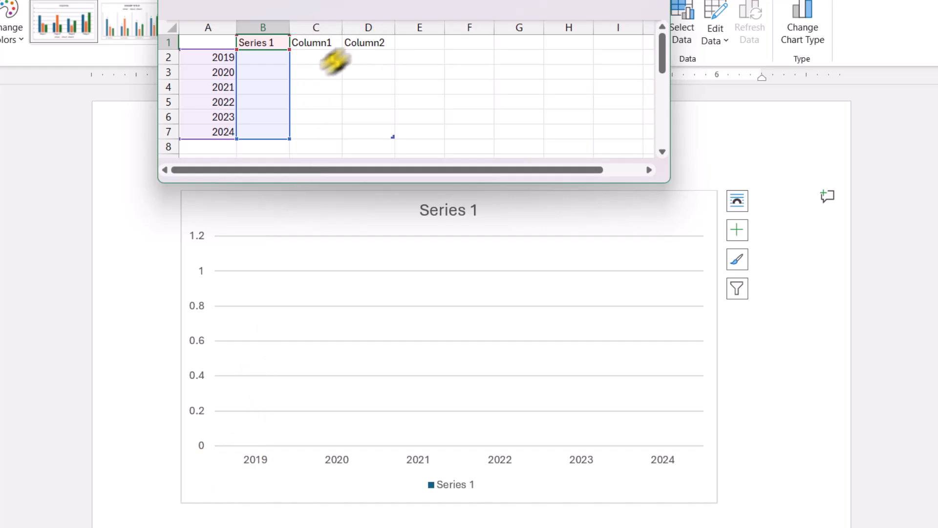
{"action": "left_click", "coordinate": [276, 84]}
{"action": "left_click", "coordinate": [267, 43]}
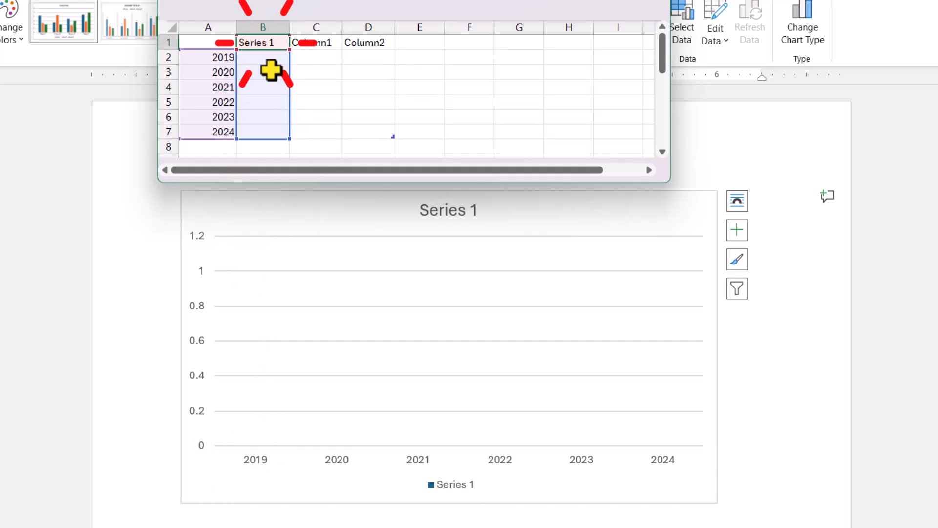
Step: Rename the series header in cell B1 of the chart's data sheet to Piller-1
{"action": "type", "text": "Pi"}
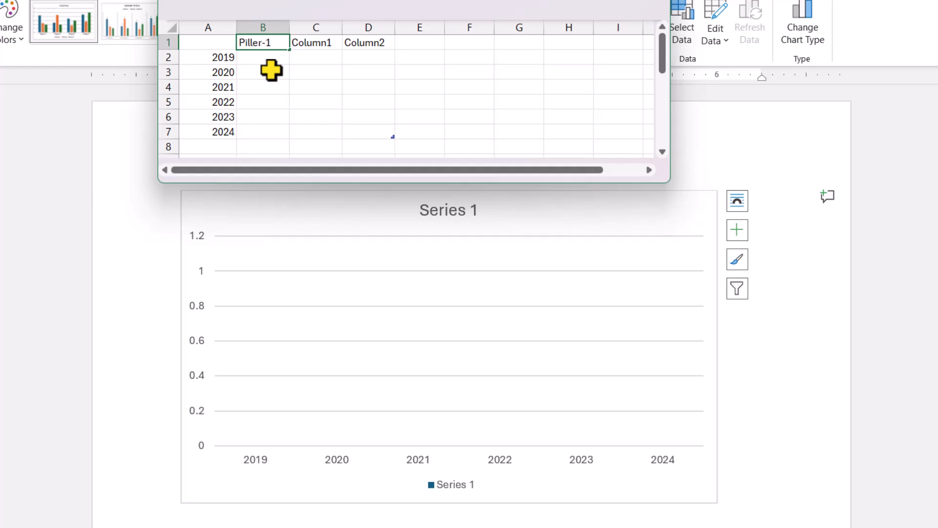
{"action": "type", "text": "ller-1"}
{"action": "key", "text": "Return"}
Step: Enter 30.4% as the 2019 value in cell B2 of the data sheet
{"action": "left_click", "coordinate": [258, 73]}
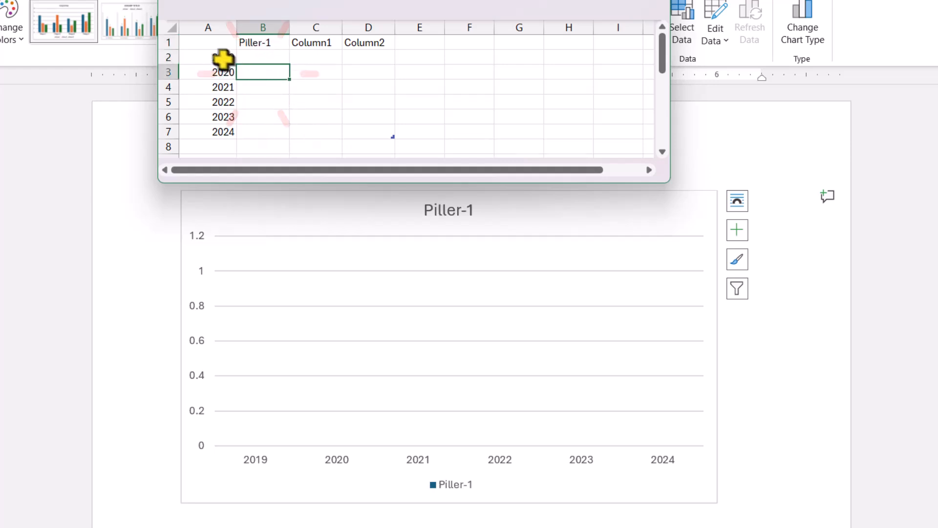
{"action": "left_click", "coordinate": [220, 57]}
{"action": "left_click", "coordinate": [254, 86]}
{"action": "left_click", "coordinate": [221, 58]}
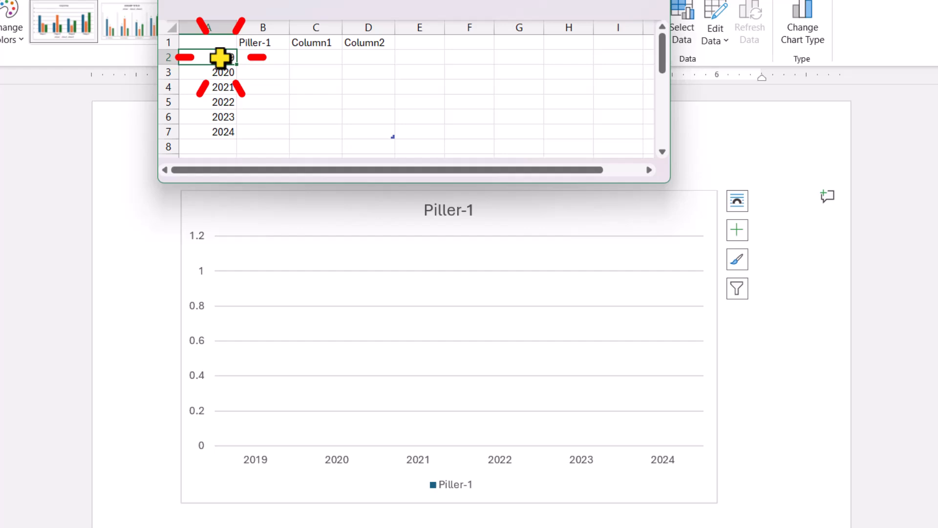
{"action": "left_click", "coordinate": [272, 58]}
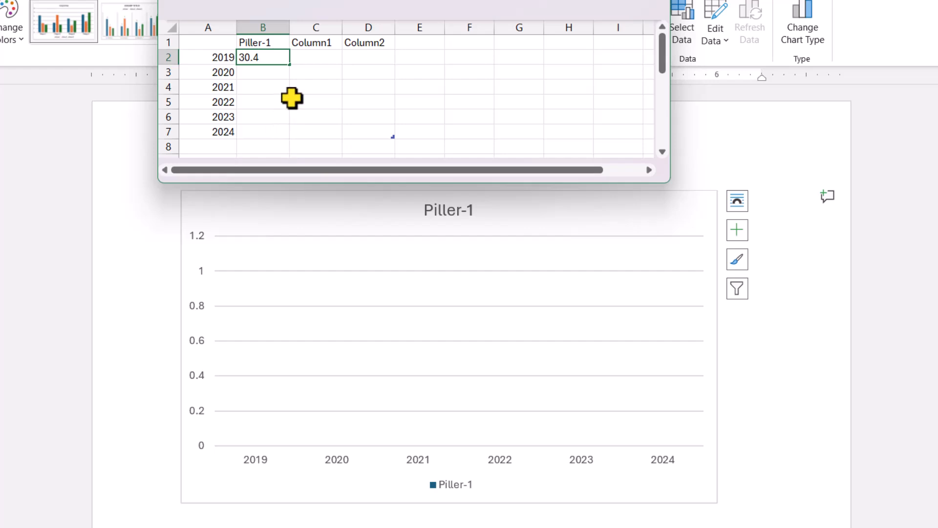
{"action": "key", "text": "shift+5"}
{"action": "left_click", "coordinate": [286, 97]}
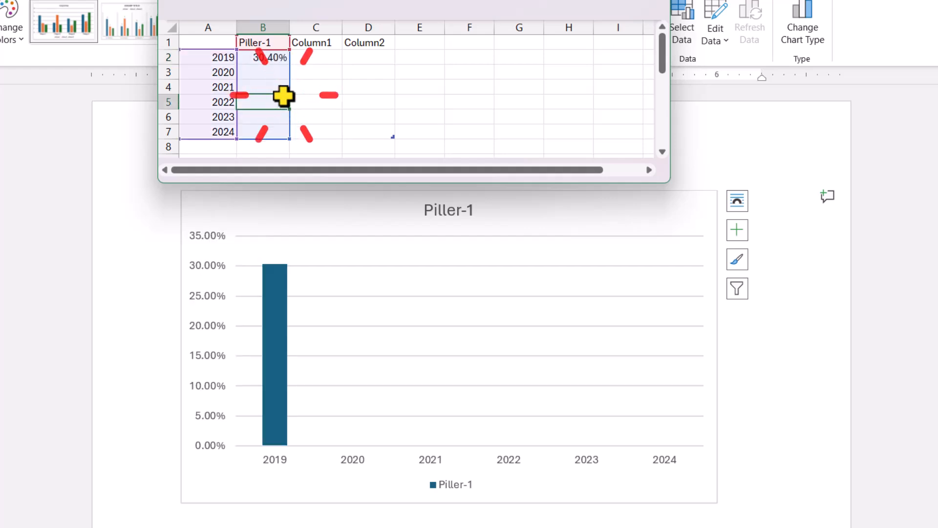
Step: Enter 36.10% as the 2020 value in cell B3 of the data sheet
{"action": "left_click", "coordinate": [272, 68]}
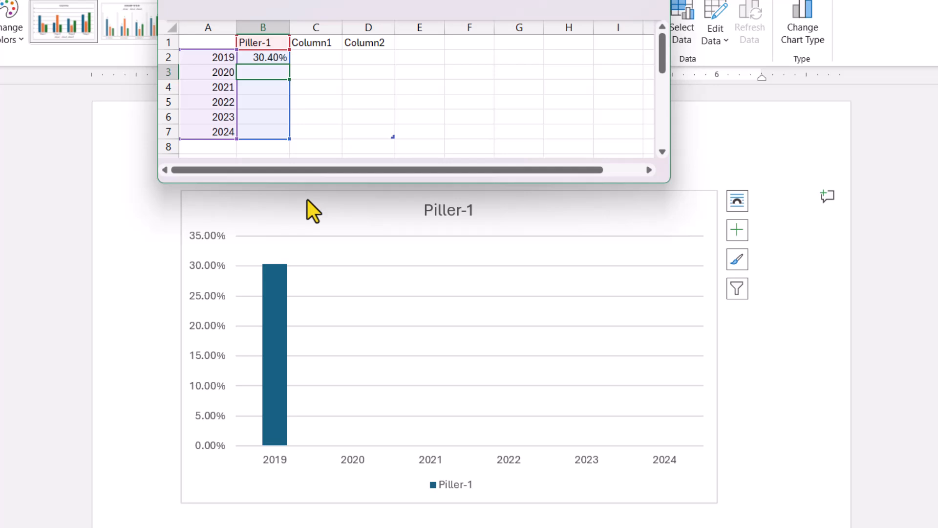
{"action": "type", "text": "36."}
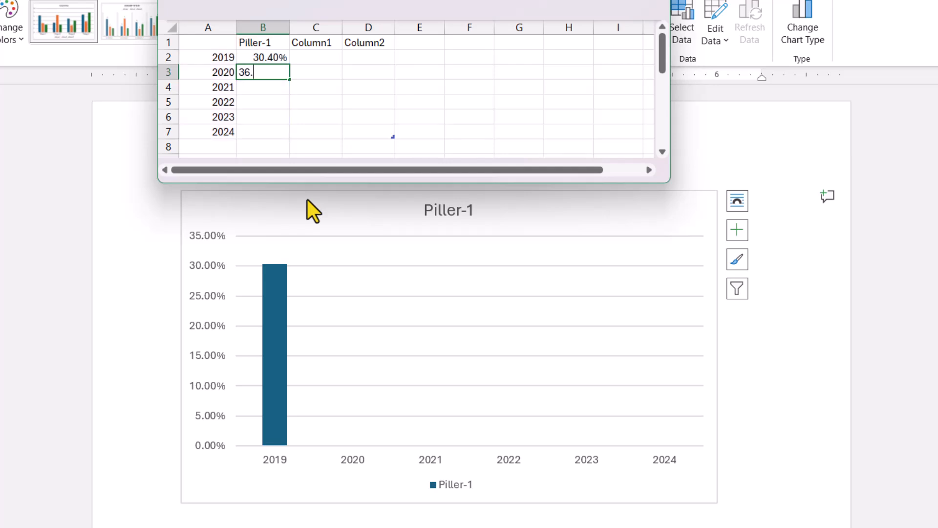
{"action": "type", "text": "10"}
{"action": "type", "text": "%"}
{"action": "key", "text": "Return"}
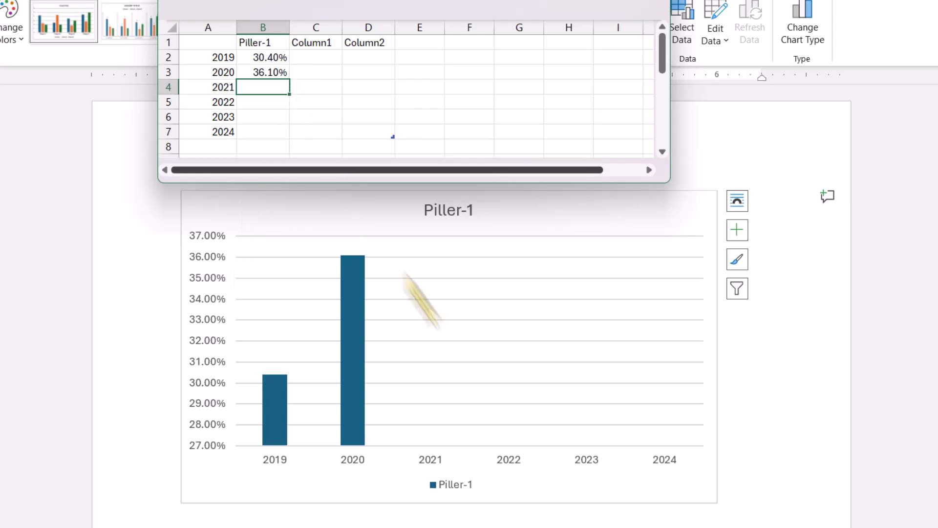
Step: Copy the 2021 figure of 38.9 % from the ChatGPT table into cell B4 of the Word chart's data sheet
{"action": "key", "text": "alt+Tab"}
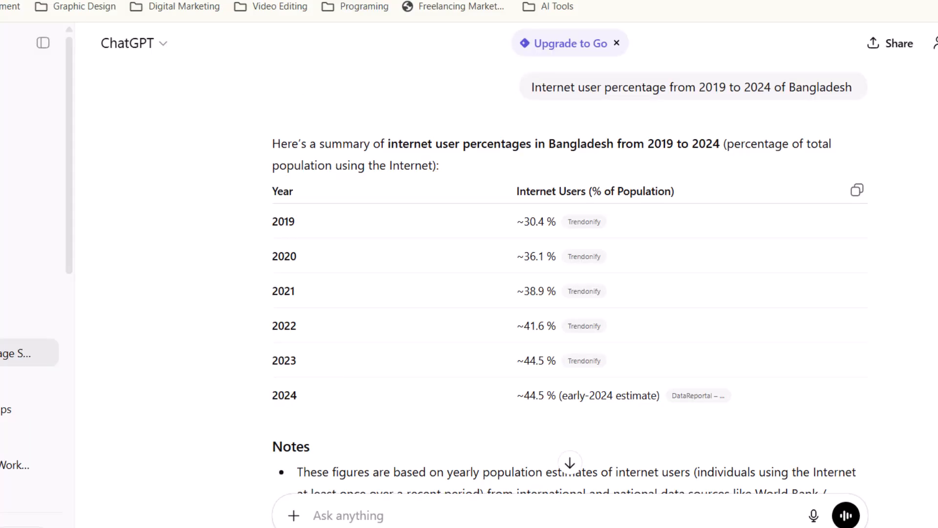
{"action": "left_click_drag", "start_coordinate": [523, 291], "coordinate": [578, 289]}
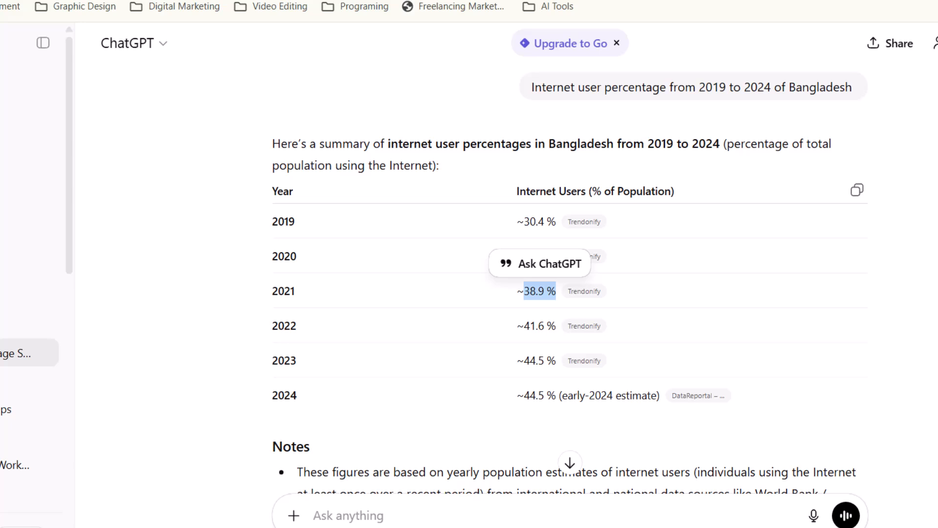
{"action": "left_click", "coordinate": [303, 527]}
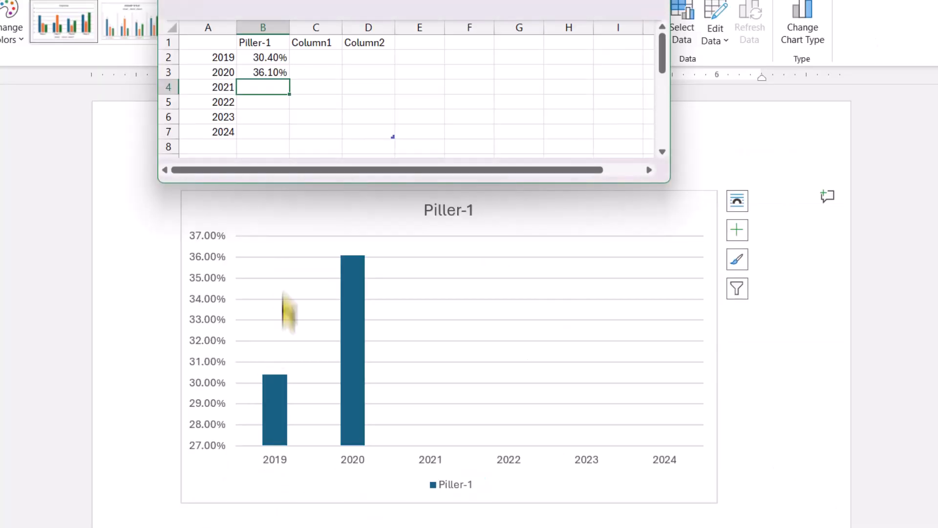
{"action": "left_click", "coordinate": [260, 117]}
{"action": "type", "text": "38.90%"}
{"action": "left_click", "coordinate": [262, 103]}
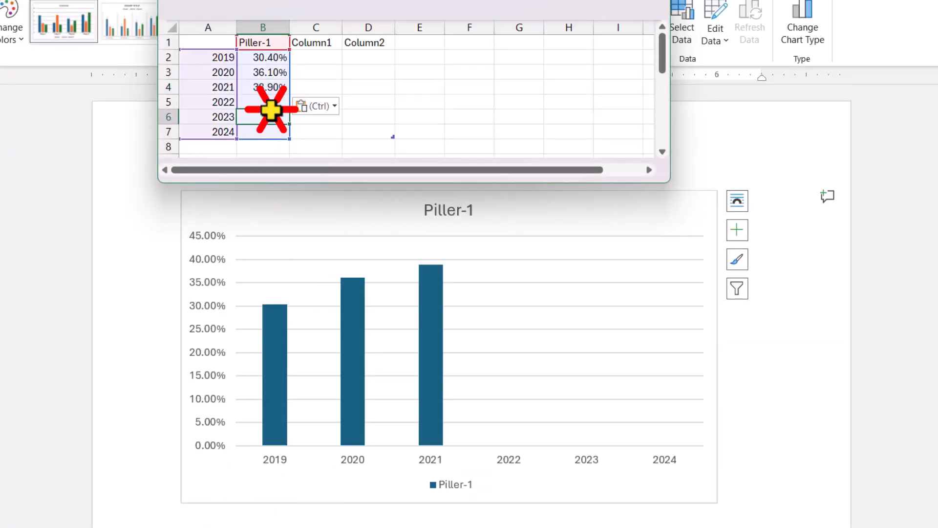
Step: Copy the 2022 figure of 41.6 % from the ChatGPT table into cell B5 of the Word chart's data sheet
{"action": "left_click", "coordinate": [584, 527]}
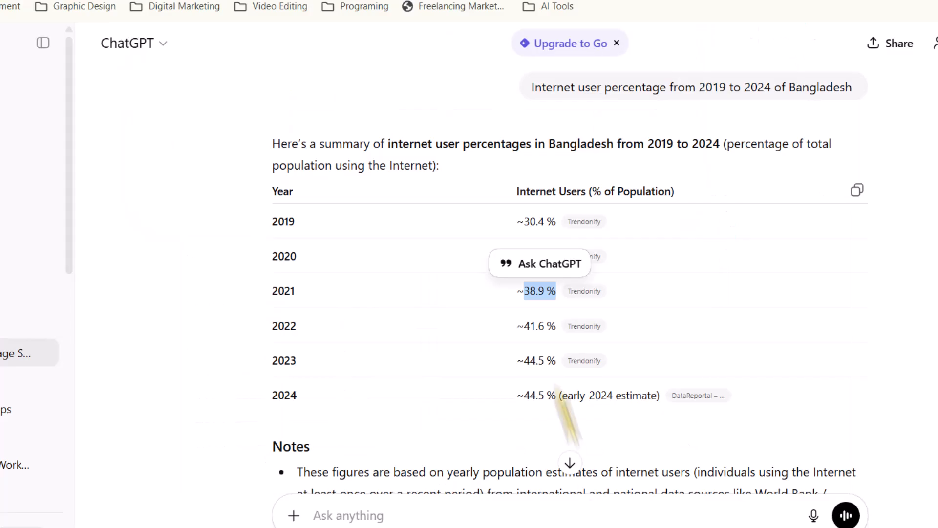
{"action": "left_click_drag", "start_coordinate": [524, 325], "coordinate": [556, 327]}
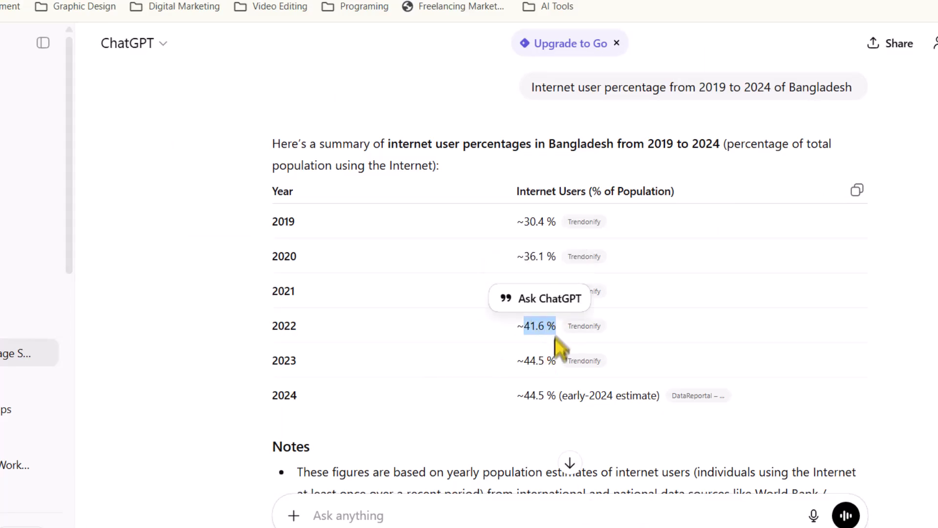
{"action": "key", "text": "ctrl+c"}
{"action": "key", "text": "alt+Tab"}
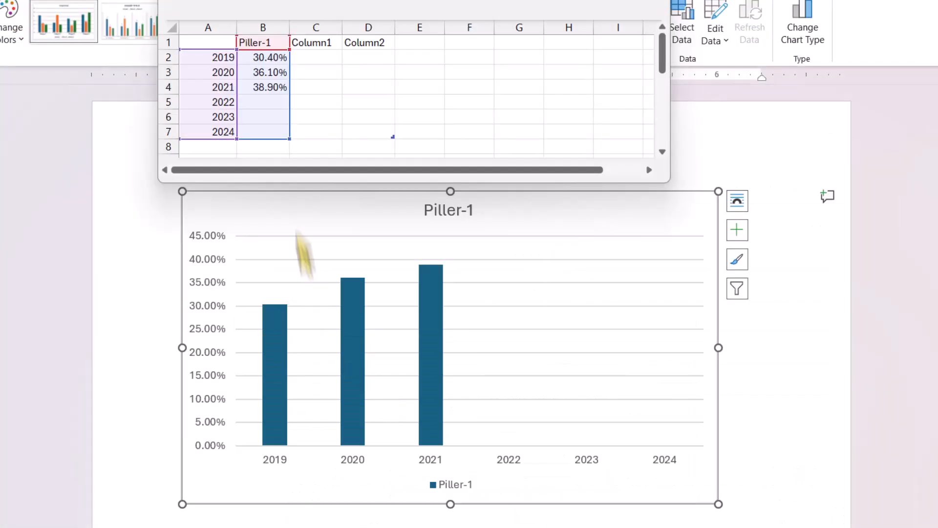
{"action": "left_click", "coordinate": [262, 100]}
{"action": "key", "text": "ctrl+v"}
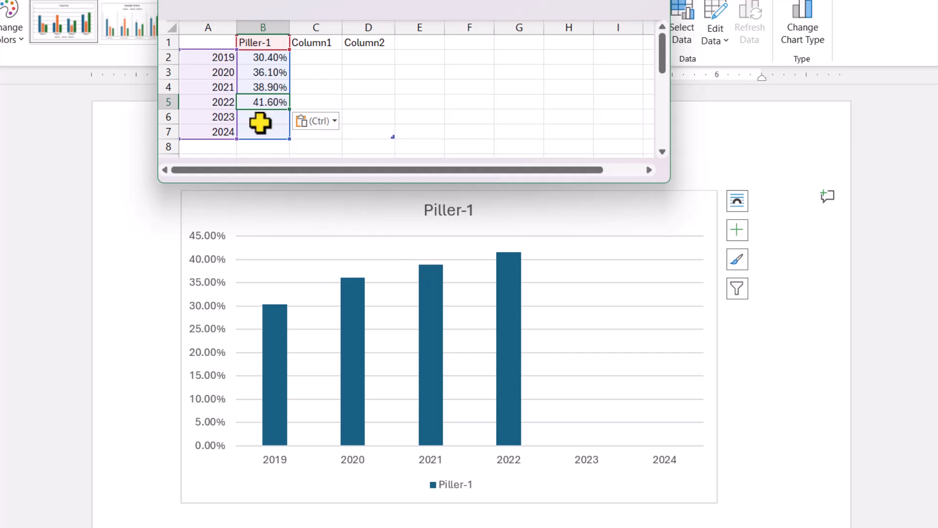
Step: Copy the 2023 figure of 44.5 % from the ChatGPT table into cell B6 of the Word chart's data sheet
{"action": "left_click", "coordinate": [613, 526]}
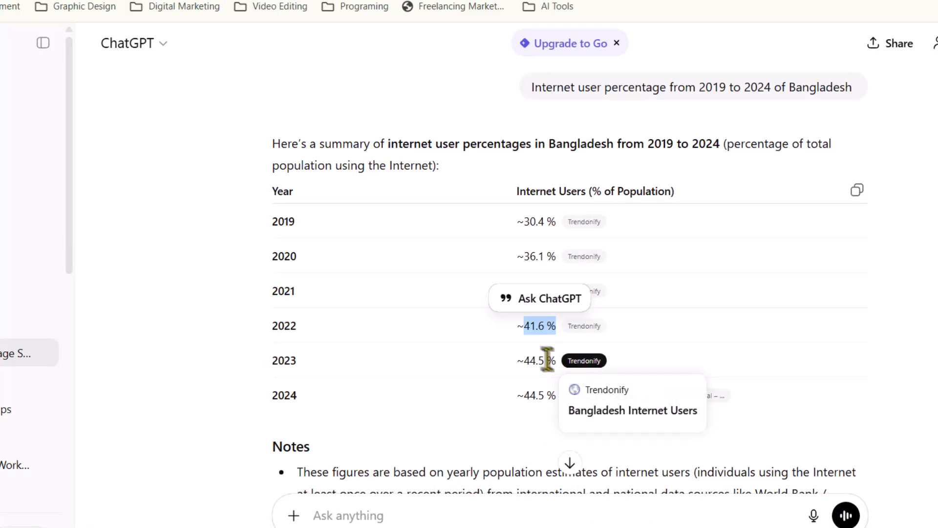
{"action": "left_click_drag", "start_coordinate": [524, 360], "coordinate": [555, 366]}
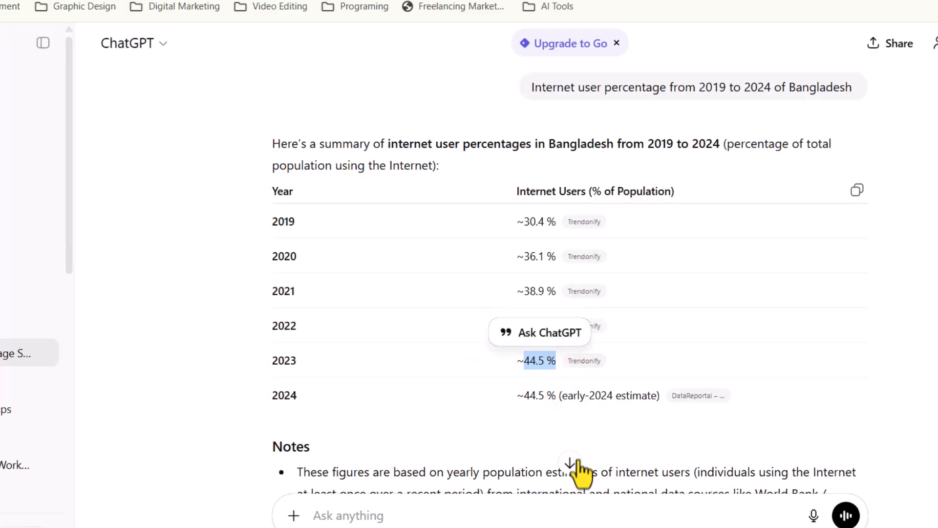
{"action": "key", "text": "alt+Tab"}
{"action": "left_click", "coordinate": [263, 117]}
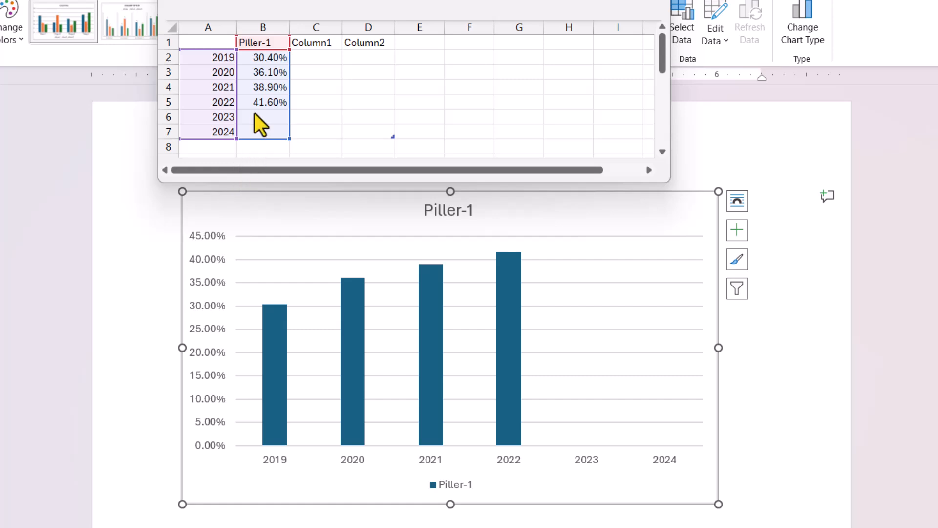
{"action": "left_click", "coordinate": [264, 131]}
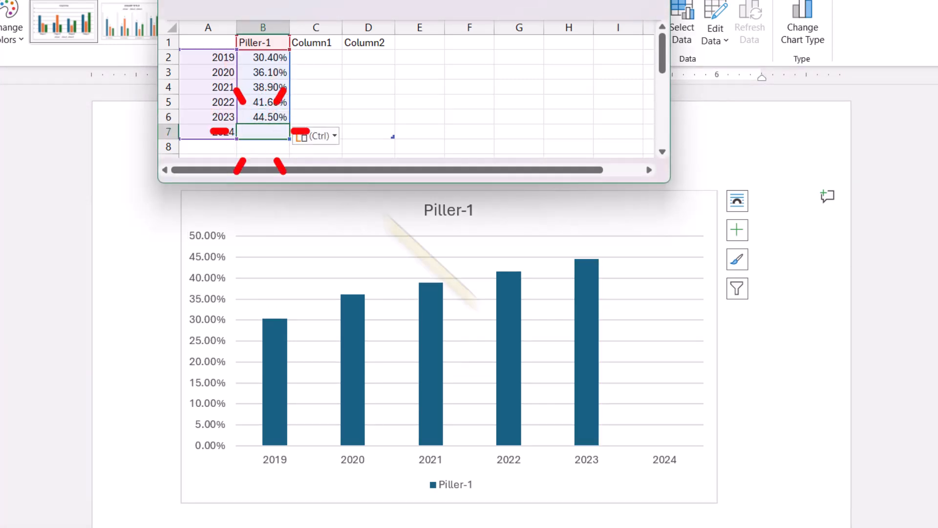
Step: Copy the 2024 figure of 44.5 % from the ChatGPT table into cell B7 of the Word chart's data sheet
{"action": "key", "text": "alt+Tab"}
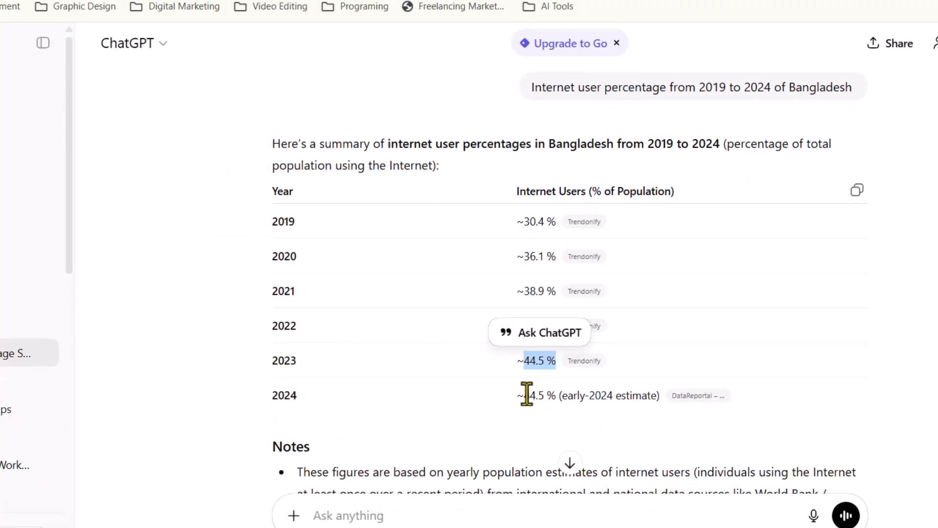
{"action": "left_click_drag", "start_coordinate": [525, 394], "coordinate": [557, 397]}
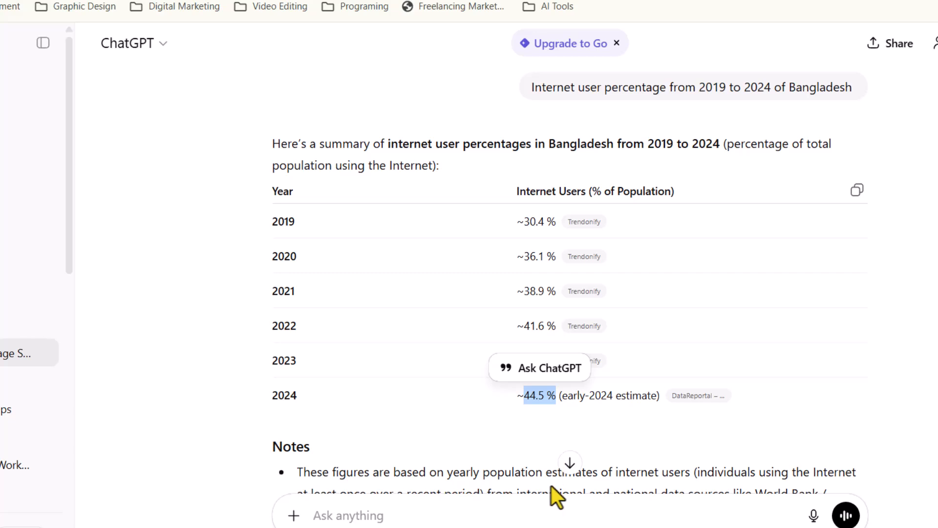
{"action": "key", "text": "alt+Tab"}
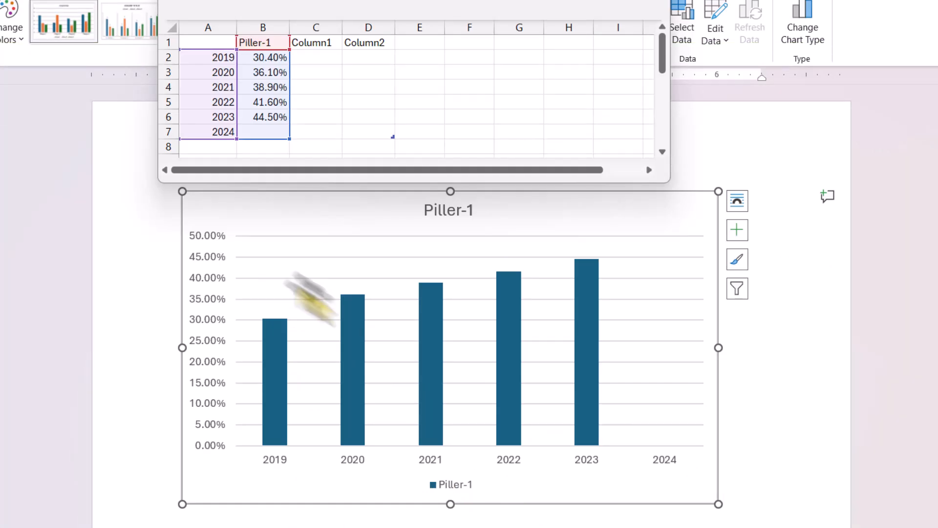
{"action": "left_click", "coordinate": [262, 131]}
{"action": "type", "text": "44.50%"}
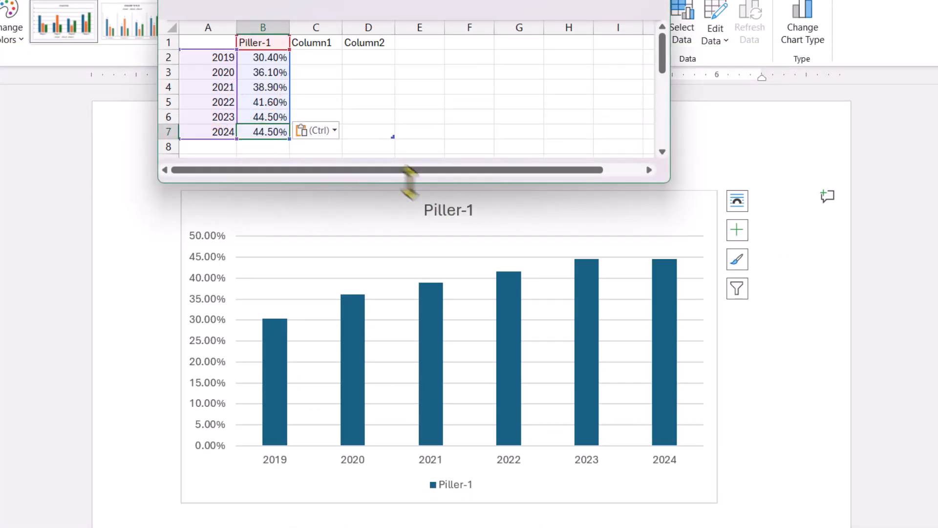
Step: Close the chart's data sheet and deselect the chart in the document
{"action": "left_click", "coordinate": [363, 103]}
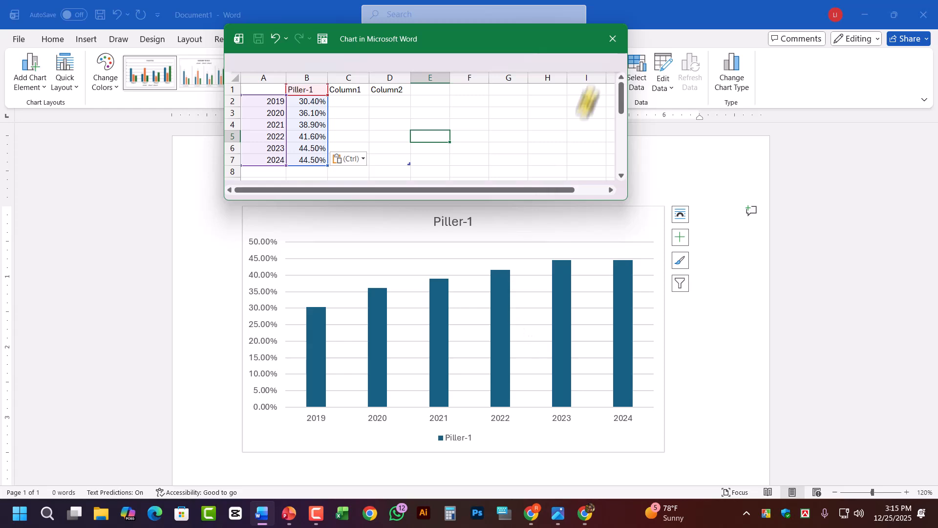
{"action": "left_click", "coordinate": [612, 40]}
{"action": "left_click", "coordinate": [733, 263]}
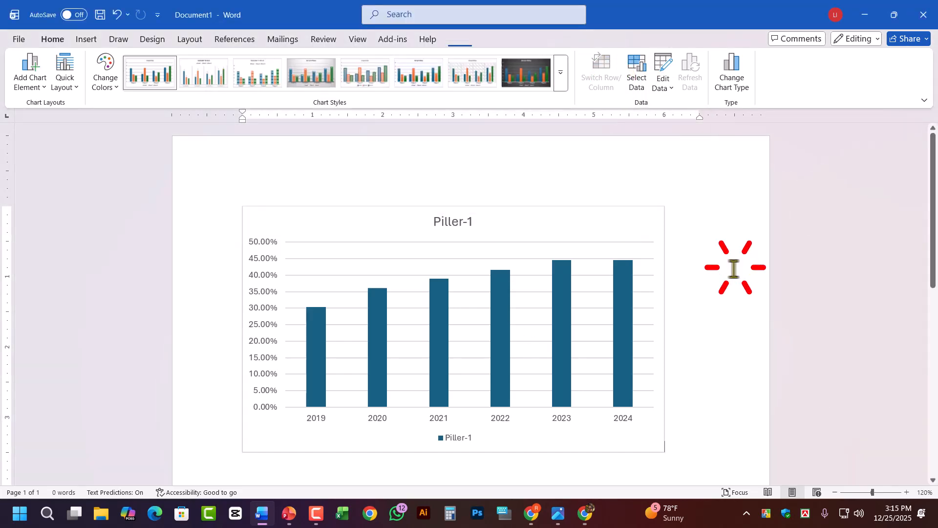
Step: Replace the chart title with the prompt text copied from ChatGPT, "Internet user percentage from 2019 to 2024 of Bangladesh"
{"action": "double_click", "coordinate": [457, 220]}
{"action": "left_click", "coordinate": [362, 221]}
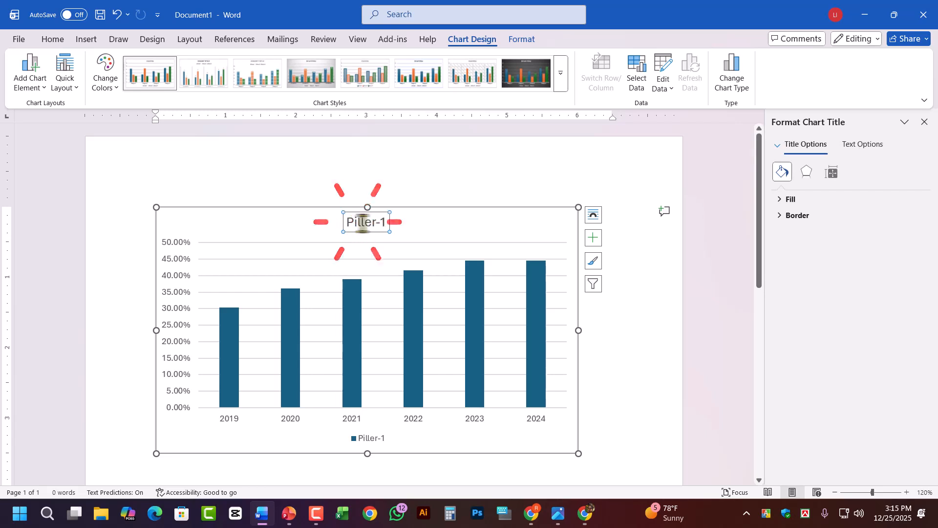
{"action": "left_click_drag", "start_coordinate": [385, 222], "coordinate": [336, 220]}
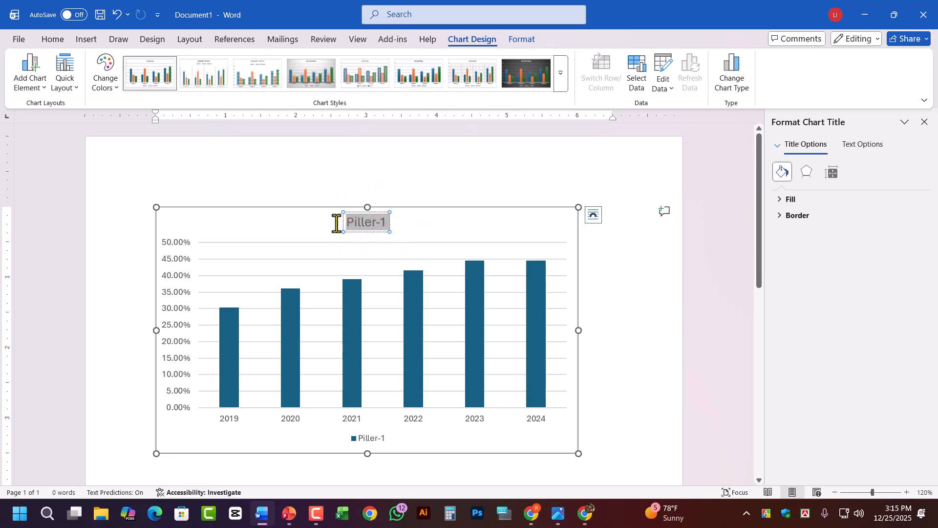
{"action": "left_click", "coordinate": [585, 514]}
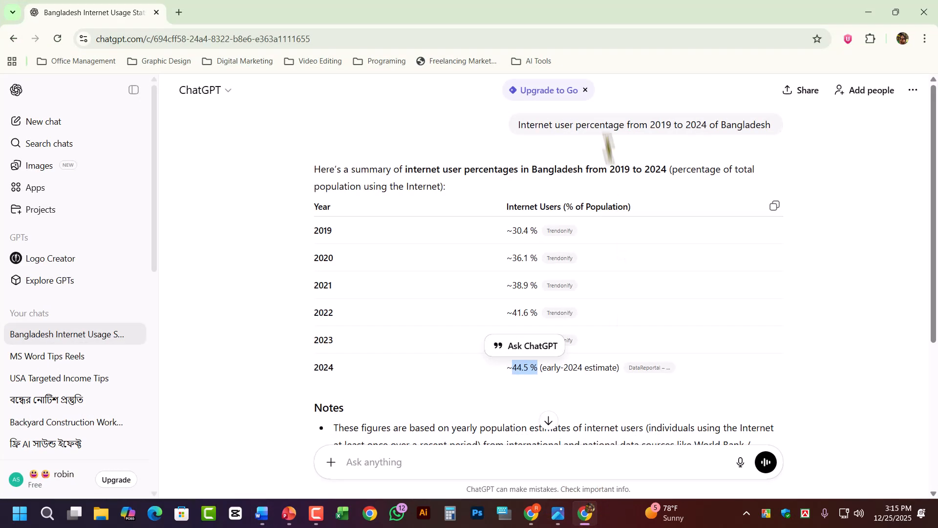
{"action": "left_click_drag", "start_coordinate": [518, 124], "coordinate": [771, 125]}
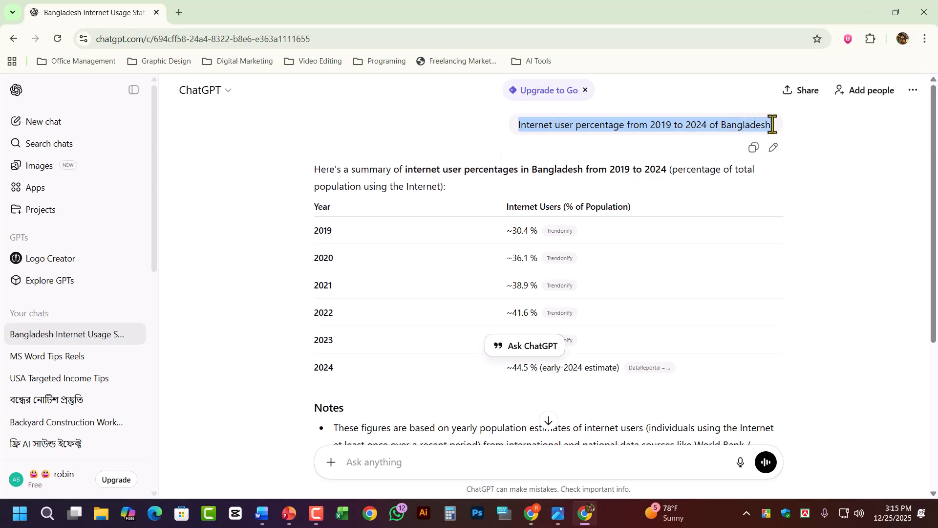
{"action": "right_click", "coordinate": [675, 129]}
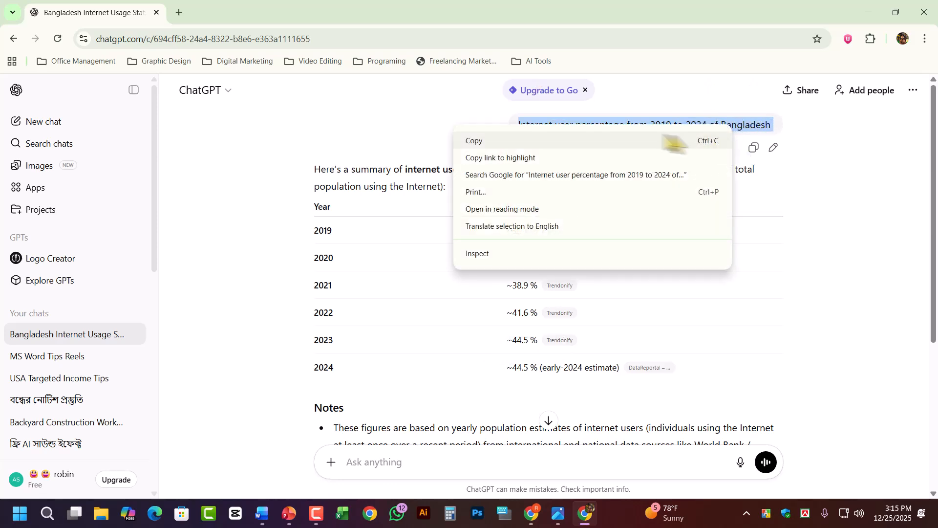
{"action": "left_click", "coordinate": [624, 141]}
{"action": "left_click", "coordinate": [585, 513]}
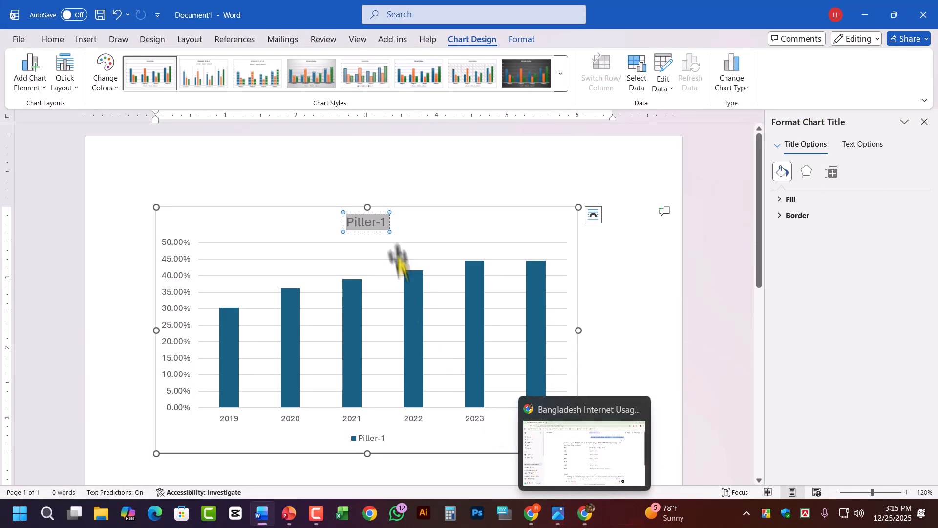
{"action": "key", "text": "ctrl+v"}
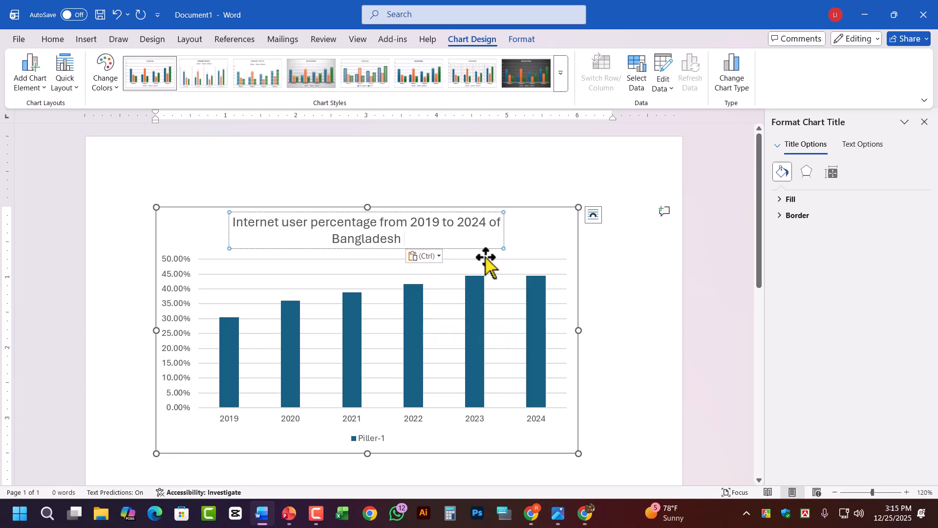
{"action": "left_click", "coordinate": [600, 293]}
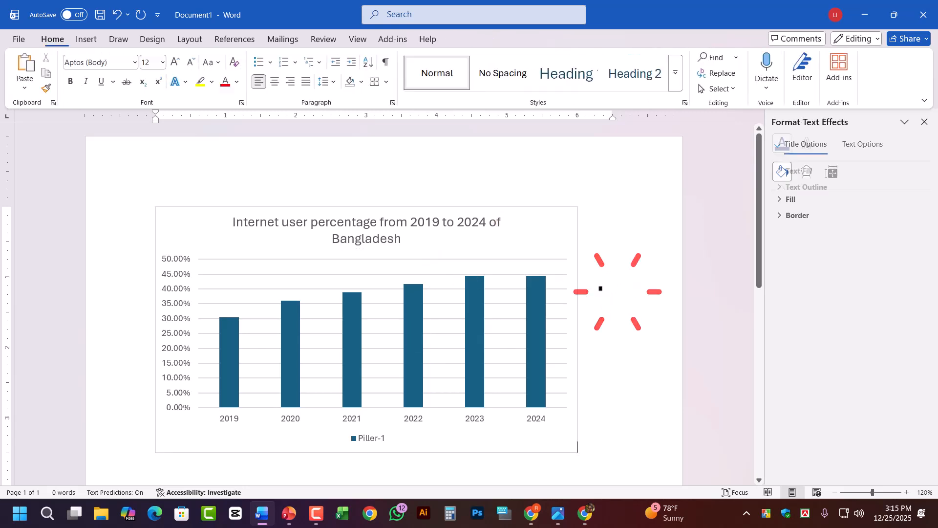
Step: Recolor the internet user column chart with the monochromatic orange palette
{"action": "left_click", "coordinate": [478, 241]}
{"action": "left_click", "coordinate": [522, 207]}
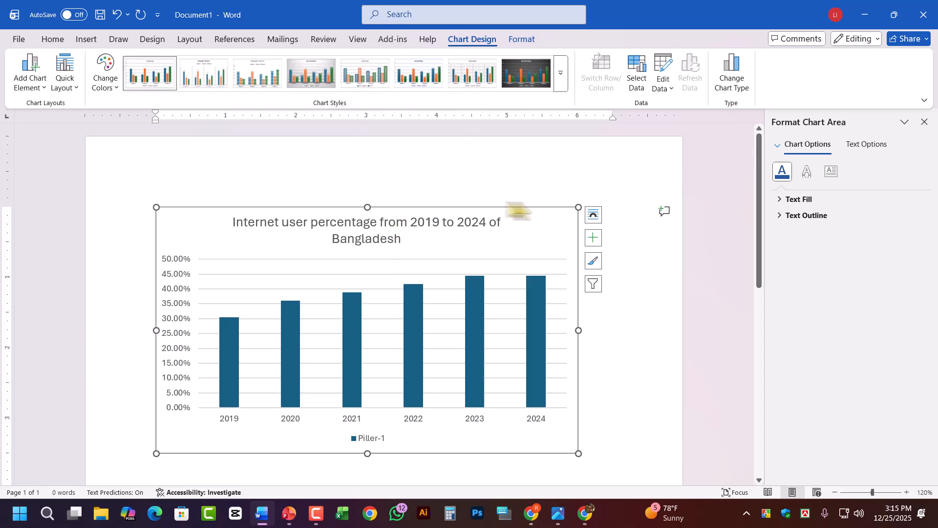
{"action": "left_click", "coordinate": [107, 83]}
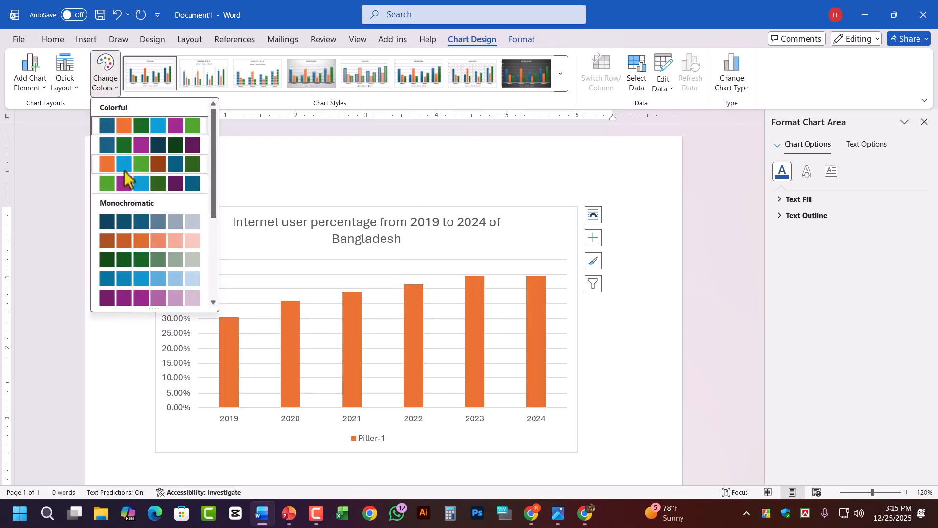
{"action": "left_click", "coordinate": [138, 242]}
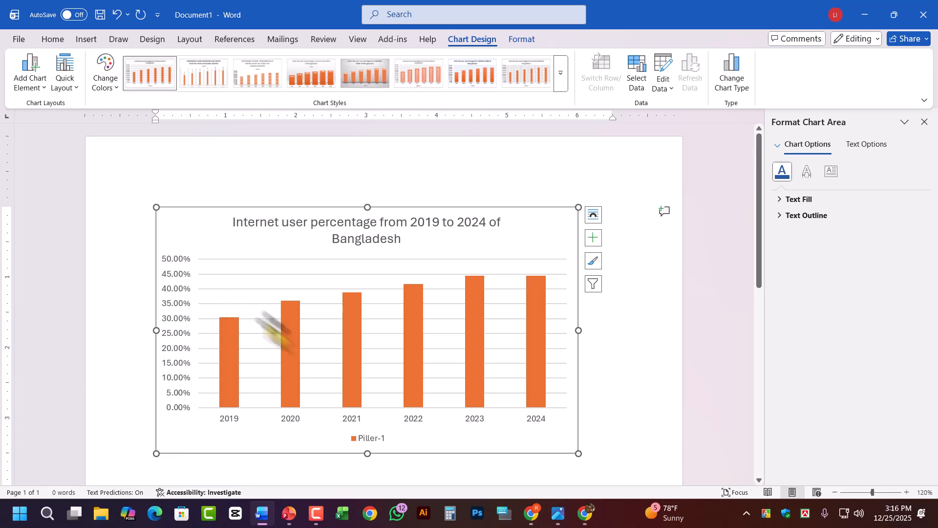
Step: Apply the fourth chart style, with wide columns and percentages inside them, and widen the chart slightly
{"action": "mouse_move", "coordinate": [297, 302]}
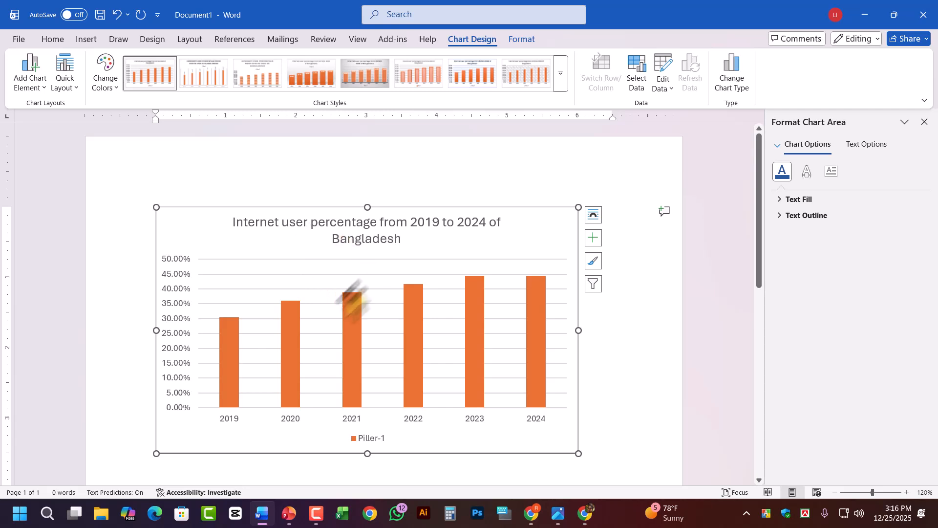
{"action": "left_click", "coordinate": [305, 77]}
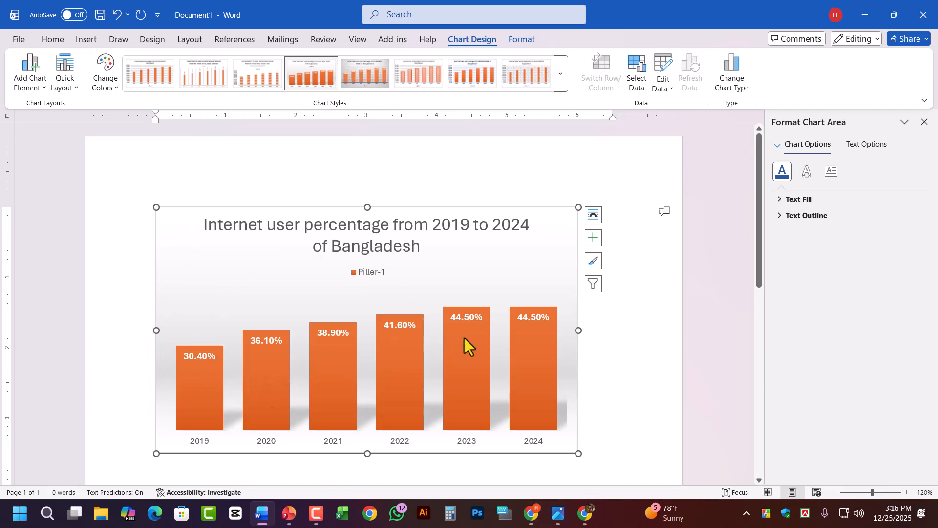
{"action": "mouse_move", "coordinate": [582, 331]}
{"action": "left_mouse_down"}
{"action": "mouse_move", "coordinate": [651, 328]}
{"action": "mouse_move", "coordinate": [586, 331]}
{"action": "left_mouse_up"}
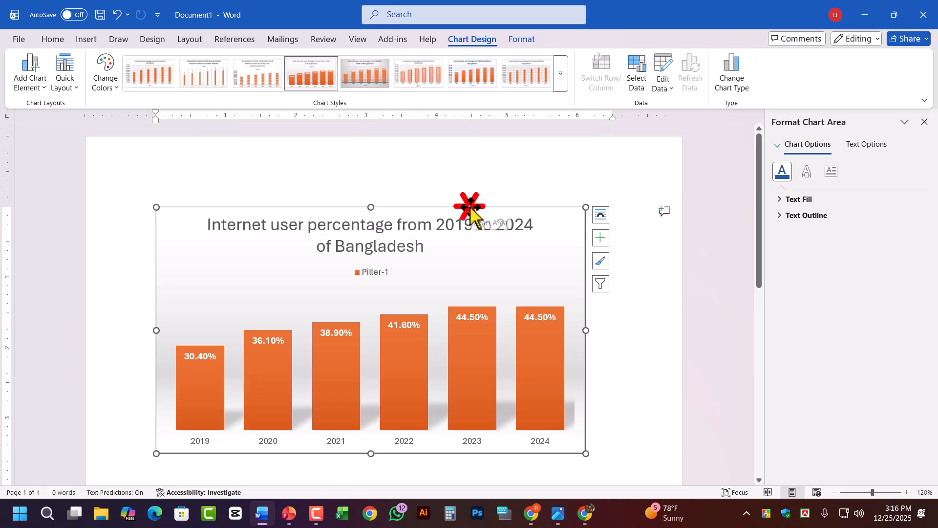
Step: Apply the dark Style 9 to the chart, then keep the chart selected
{"action": "left_click", "coordinate": [561, 74]}
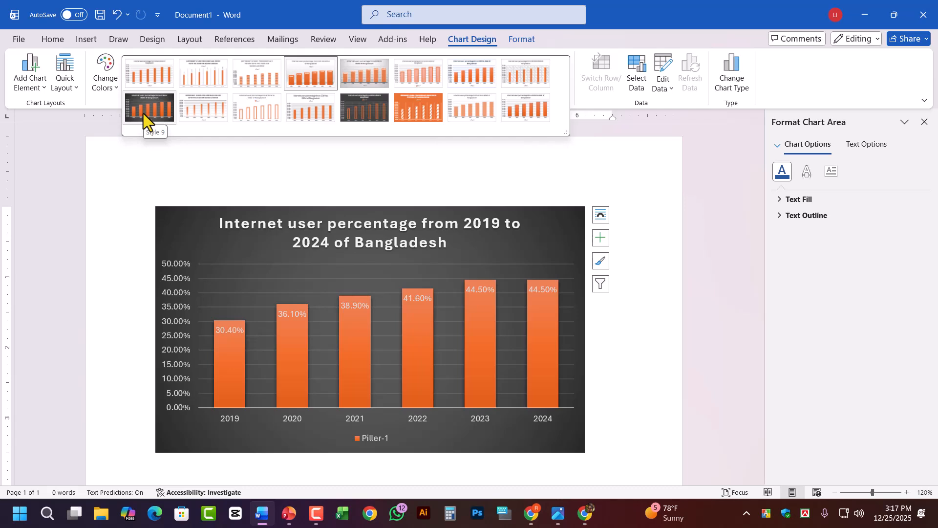
{"action": "left_click", "coordinate": [143, 113]}
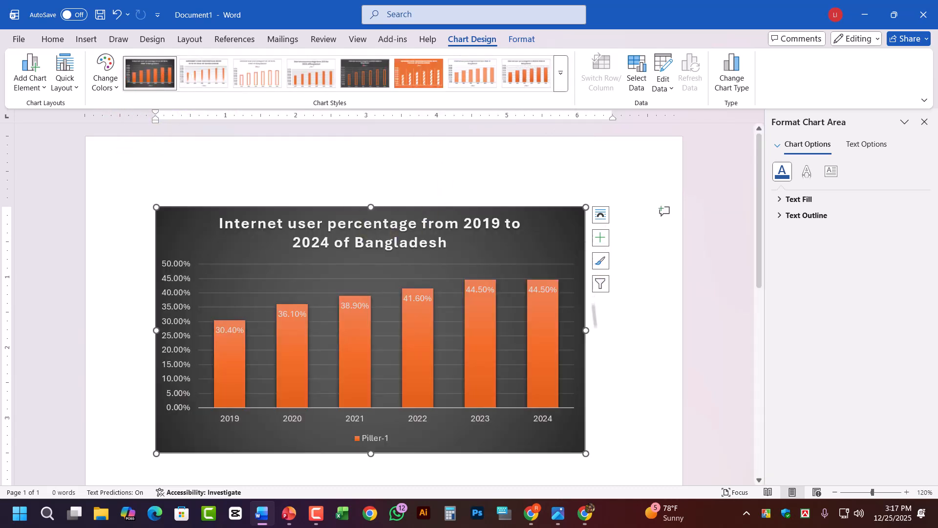
{"action": "left_click", "coordinate": [599, 328]}
{"action": "left_click", "coordinate": [458, 209]}
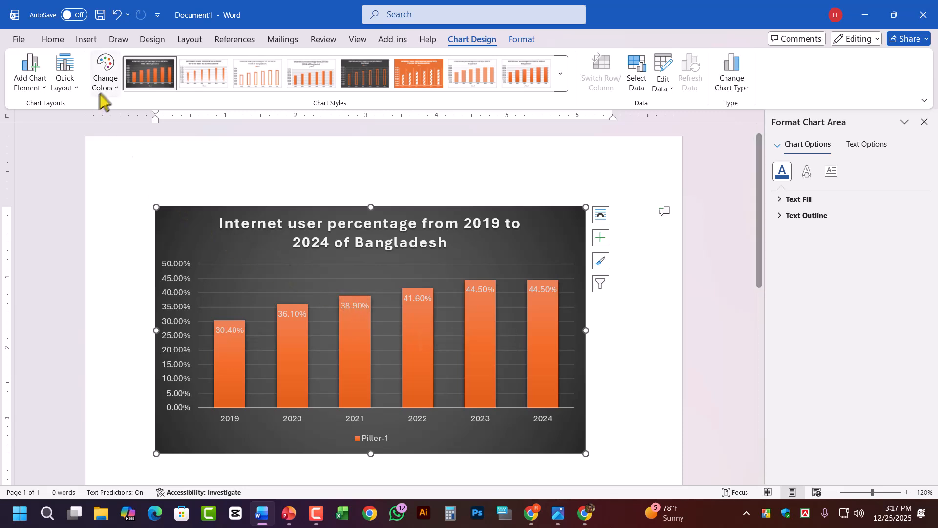
Step: Try changing the column chart to a line chart, then undo the chart type change
{"action": "left_click", "coordinate": [742, 92]}
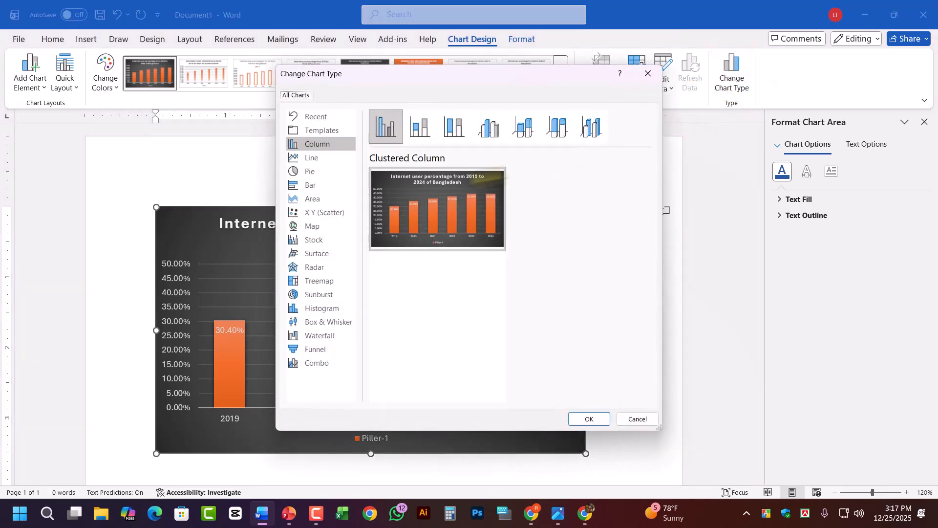
{"action": "left_click", "coordinate": [310, 159]}
{"action": "left_click", "coordinate": [587, 419]}
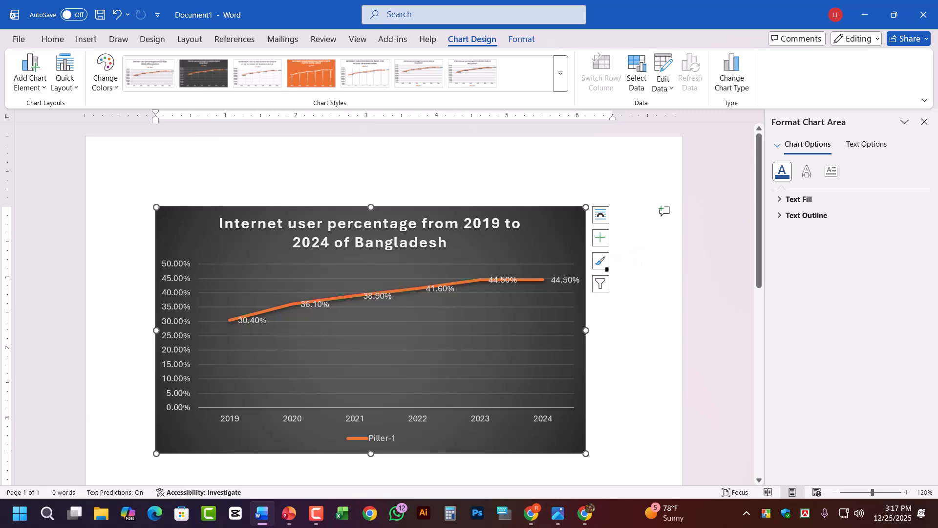
{"action": "key", "text": "ctrl+z"}
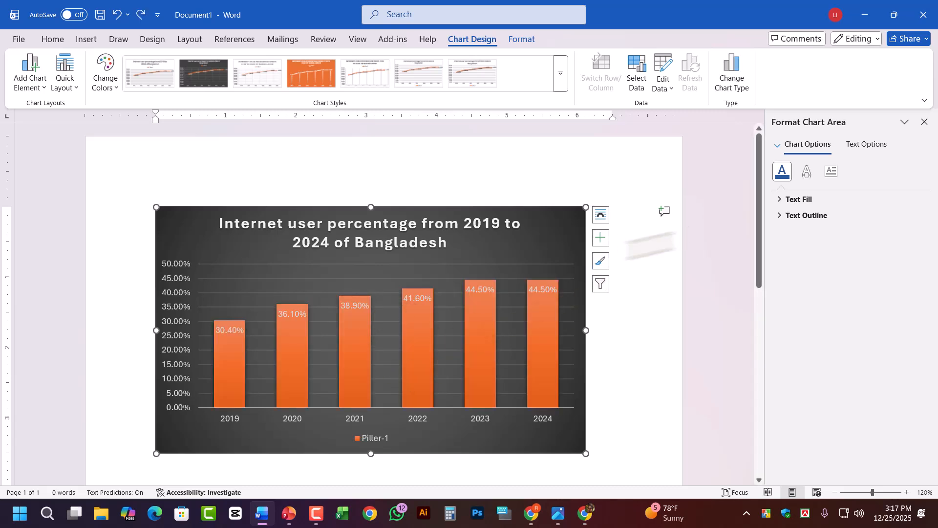
Step: Restyle the chart with the light gradient background and percentages inside wide columns, and recolor it with the monochromatic light blue palette
{"action": "left_click", "coordinate": [560, 78]}
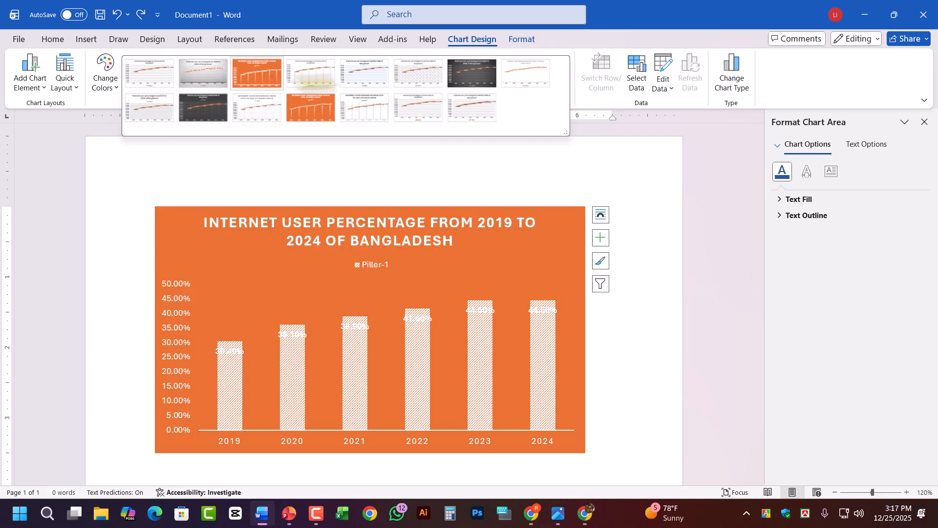
{"action": "left_click", "coordinate": [313, 82]}
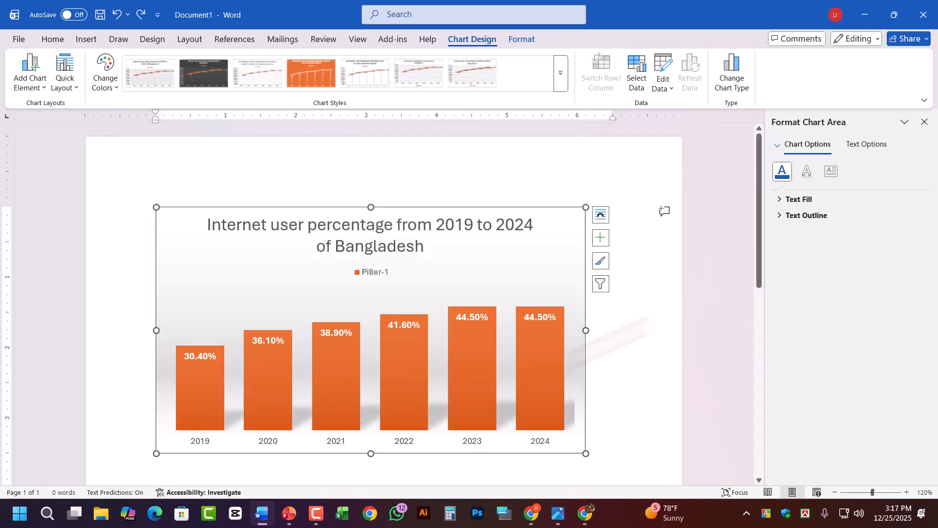
{"action": "left_click", "coordinate": [543, 210]}
{"action": "left_click", "coordinate": [104, 71]}
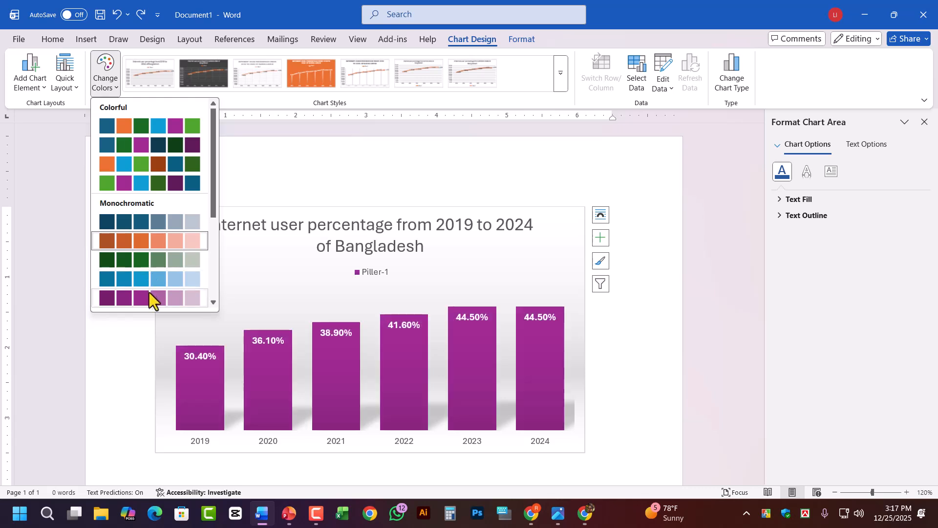
{"action": "left_click", "coordinate": [145, 279]}
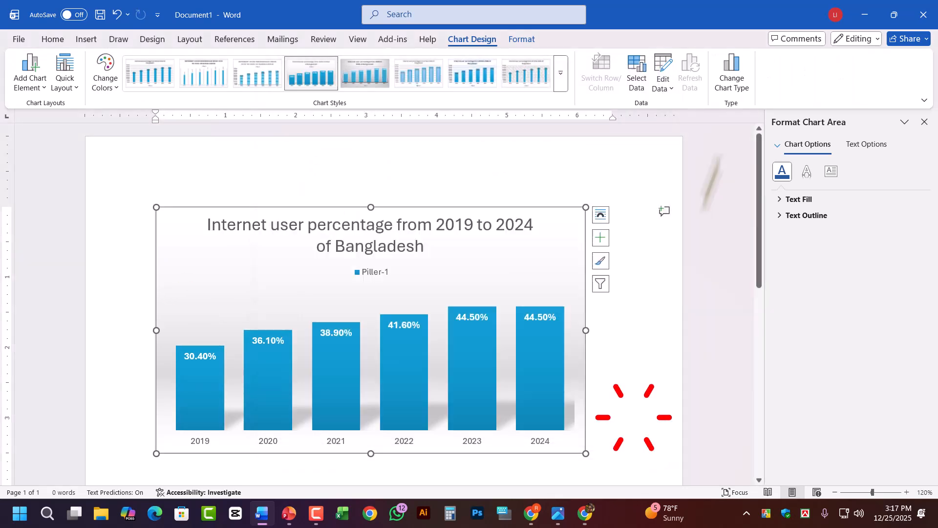
Step: Examine the available chart types, including Pie, Map, Stock, Surface and Area, and leave the chart dialog without inserting one
{"action": "left_click", "coordinate": [732, 81]}
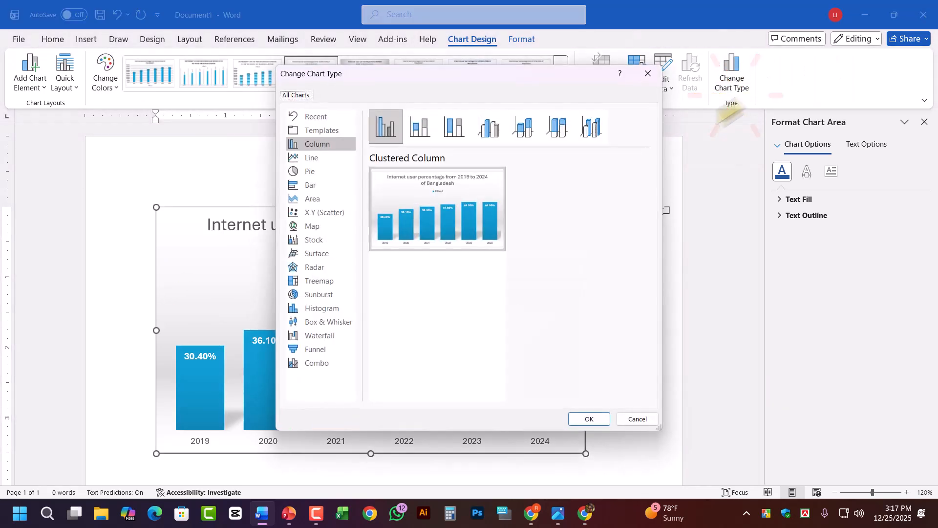
{"action": "left_click", "coordinate": [313, 172]}
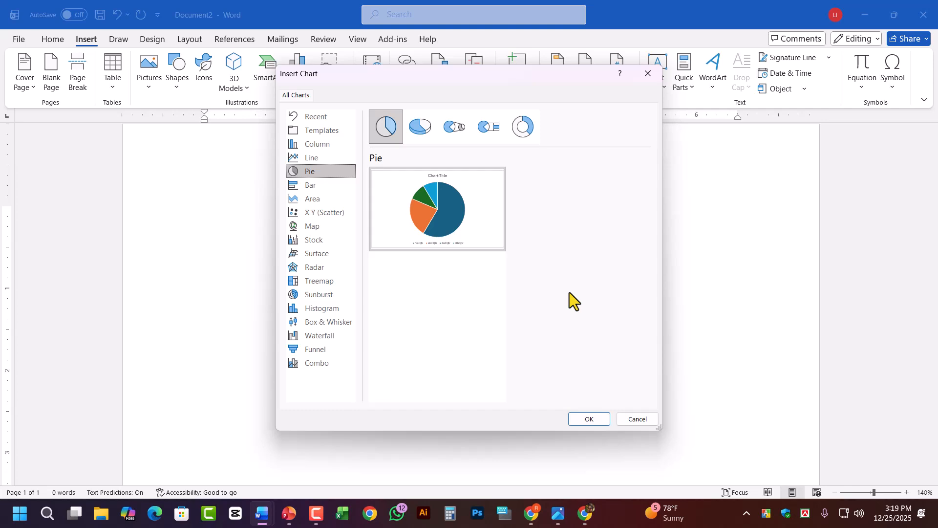
{"action": "mouse_move", "coordinate": [445, 224]}
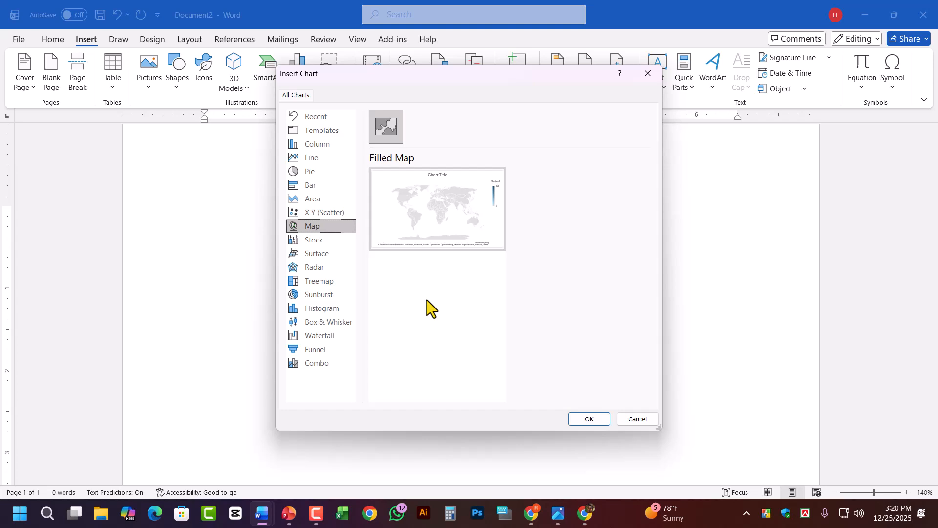
{"action": "left_click", "coordinate": [319, 241]}
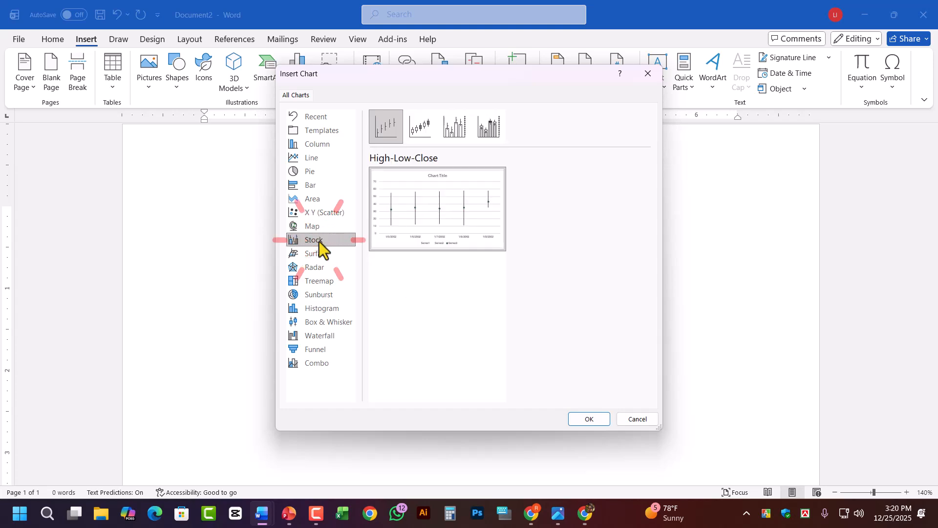
{"action": "left_click", "coordinate": [320, 258]}
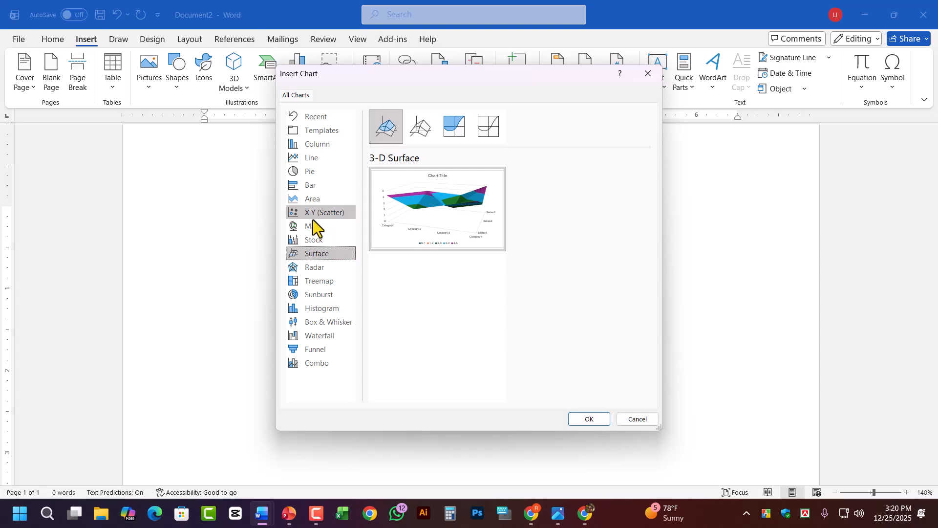
{"action": "left_click", "coordinate": [314, 200]}
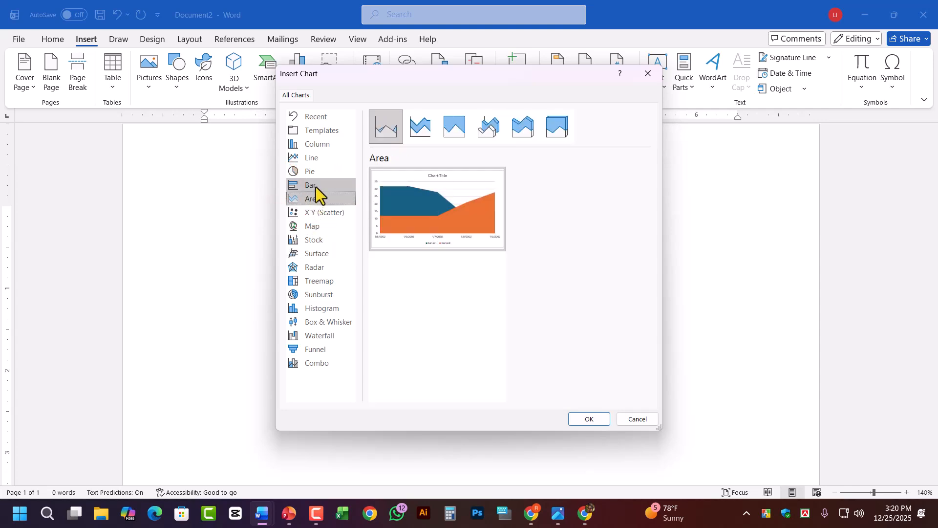
{"action": "left_click", "coordinate": [643, 421]}
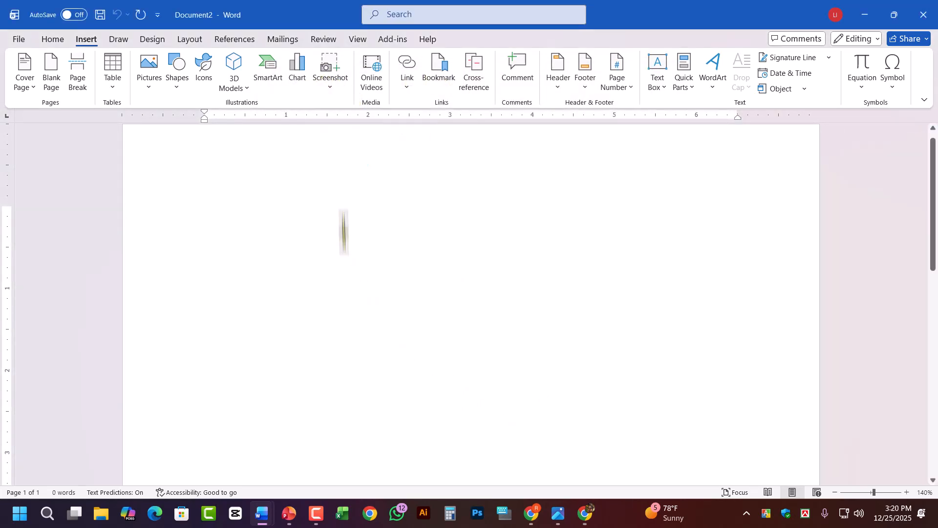
Step: Insert a screen clipping of the ChatGPT internet user table into the blank Document2 and delete the clipping
{"action": "left_click", "coordinate": [585, 513]}
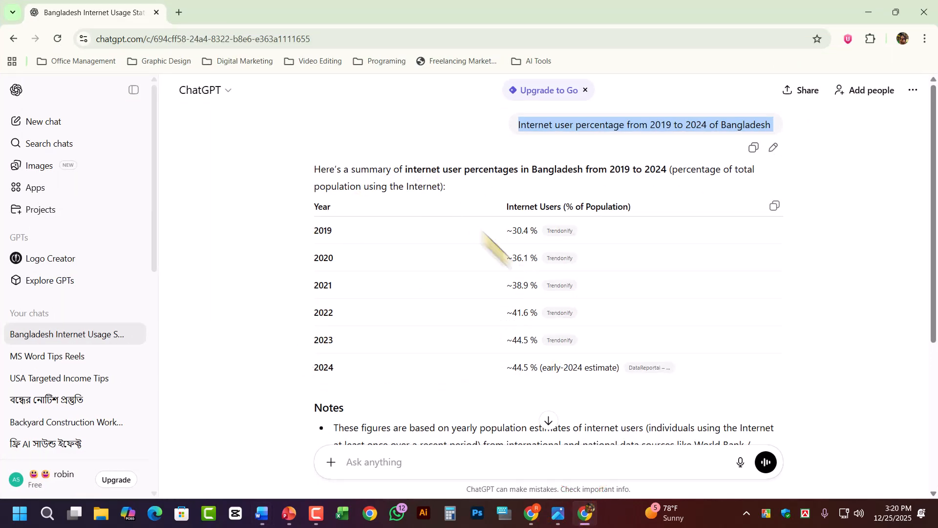
{"action": "mouse_move", "coordinate": [262, 513]}
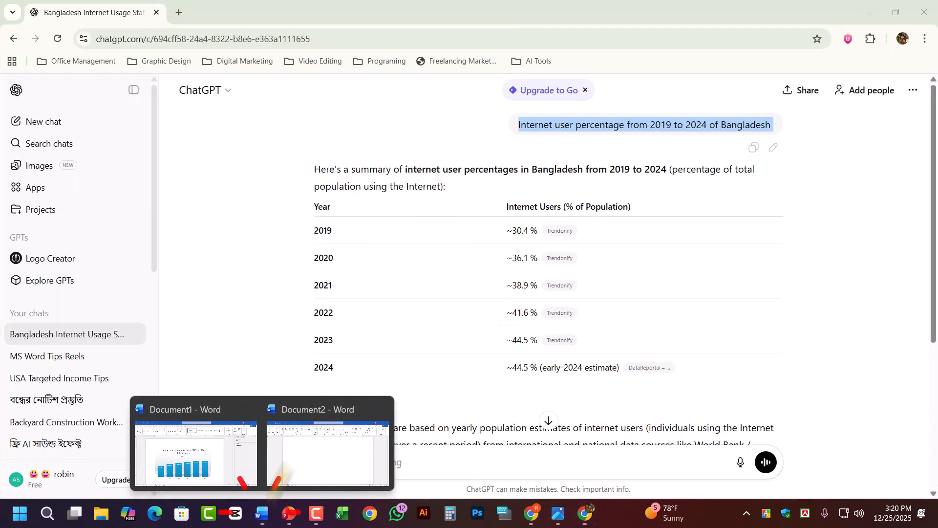
{"action": "left_click", "coordinate": [297, 447]}
{"action": "left_click", "coordinate": [331, 73]}
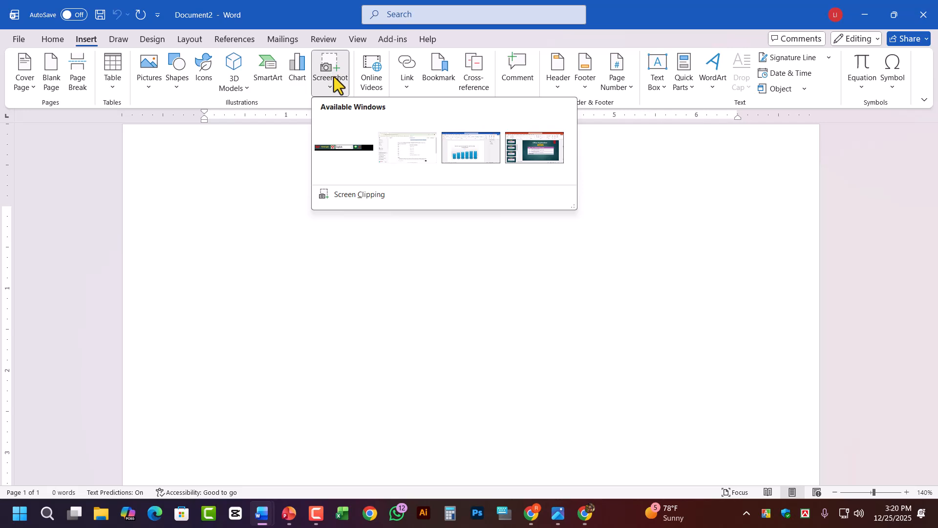
{"action": "left_click", "coordinate": [362, 194]}
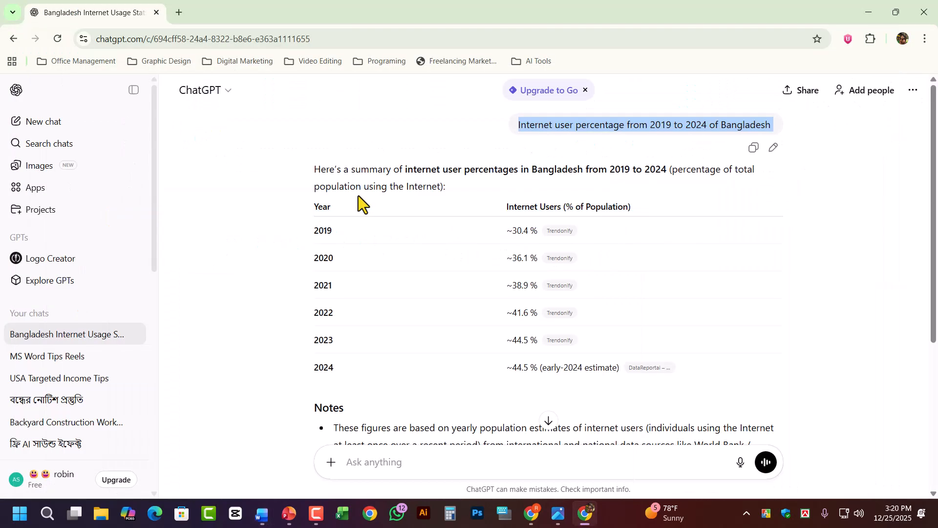
{"action": "left_click_drag", "start_coordinate": [293, 157], "coordinate": [681, 394]}
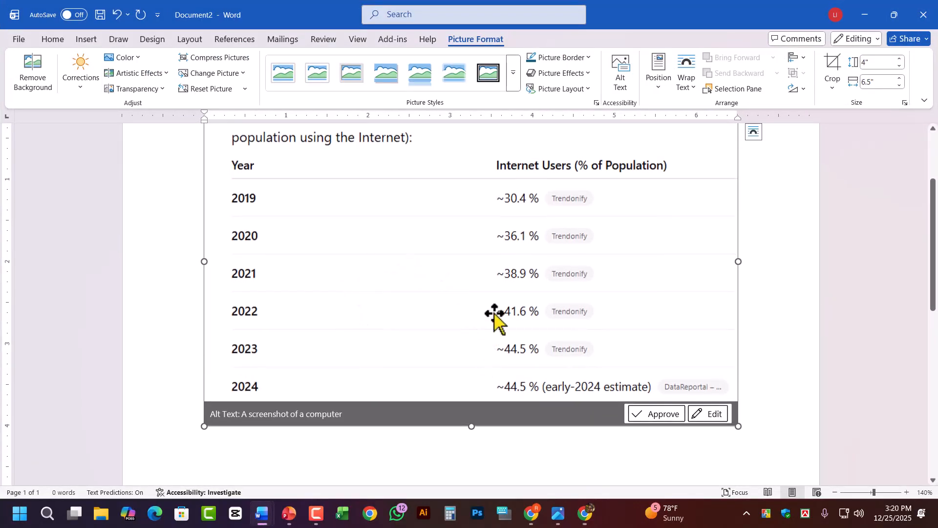
{"action": "key", "text": "Delete"}
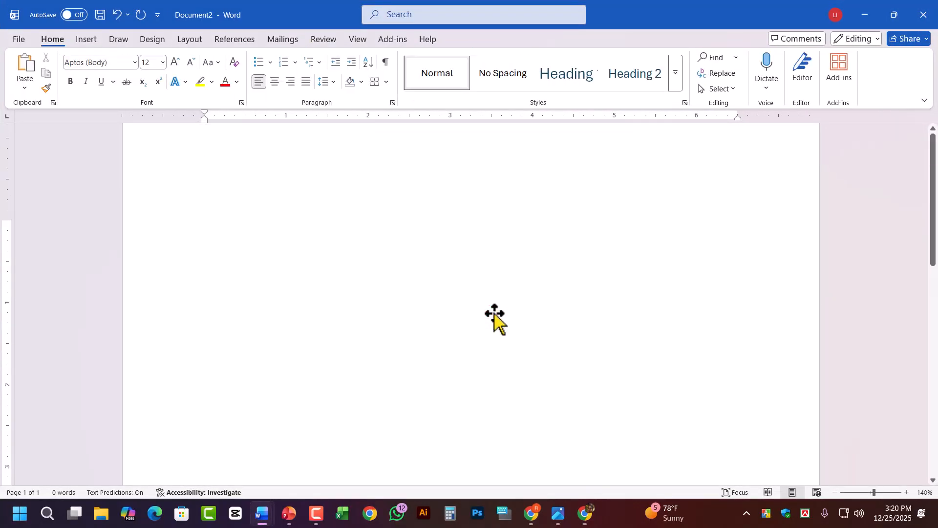
Step: Open the on-screen keyboard, move it aside, and use its Print Screen function to snip a rectangular area of the screen
{"action": "left_click", "coordinate": [505, 513]}
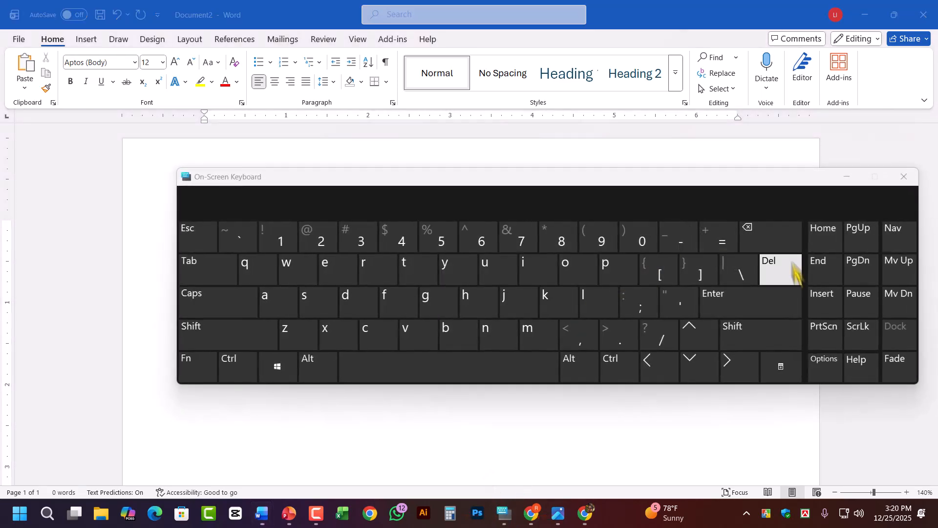
{"action": "left_click_drag", "start_coordinate": [809, 179], "coordinate": [679, 197]}
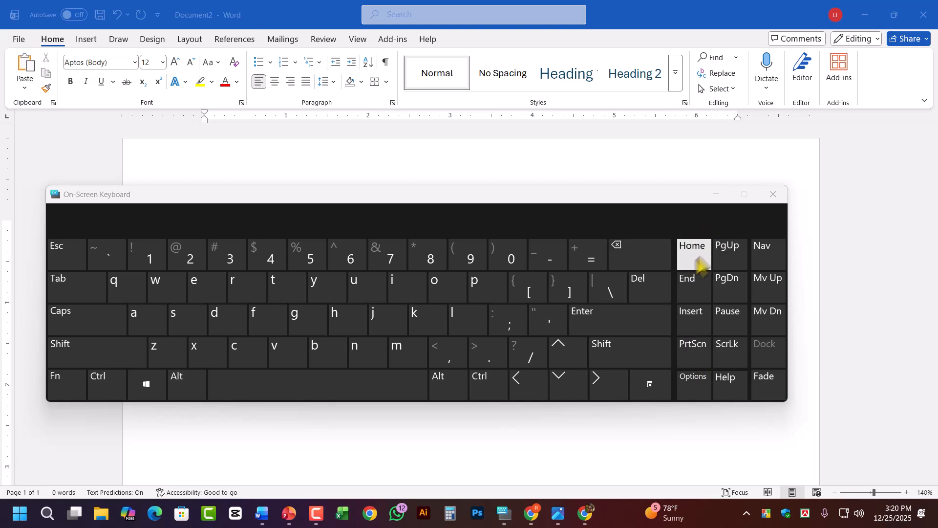
{"action": "left_click", "coordinate": [691, 353]}
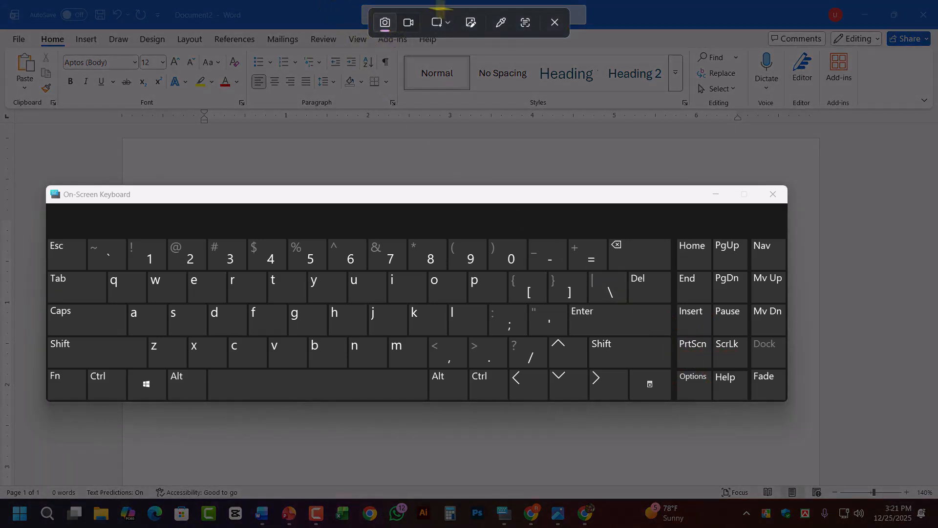
{"action": "left_click_drag", "start_coordinate": [62, 1], "coordinate": [351, 164]}
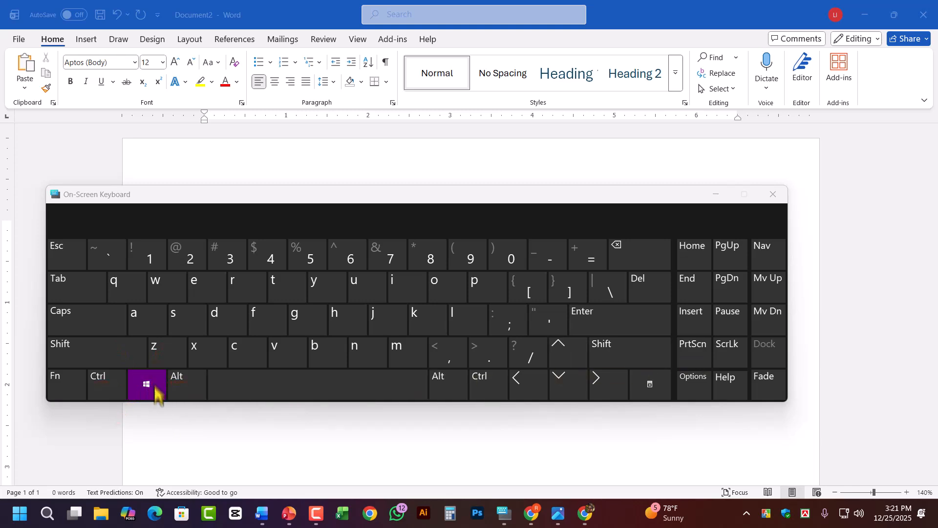
Step: Capture the full screen with the on-screen keyboard and minimize the keyboard
{"action": "left_click", "coordinate": [694, 351]}
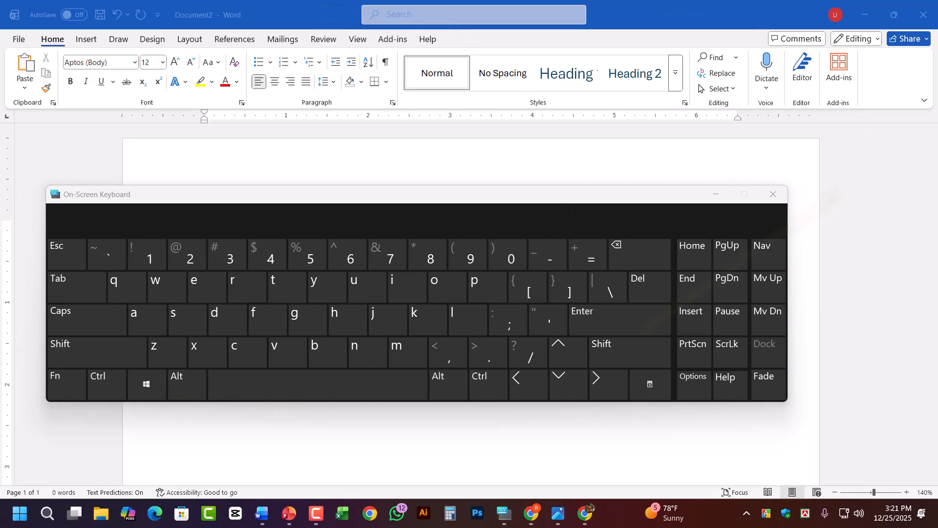
{"action": "left_click", "coordinate": [724, 194]}
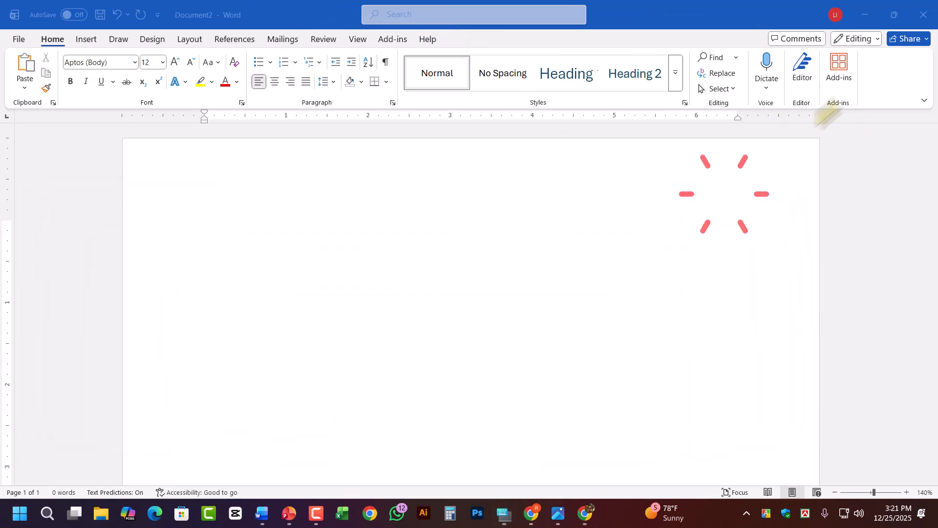
Step: Minimize Word, open the Pictures folder from This PC to locate the Screenshots folder, and close File Explorer
{"action": "left_click", "coordinate": [862, 15]}
{"action": "left_click", "coordinate": [366, 224]}
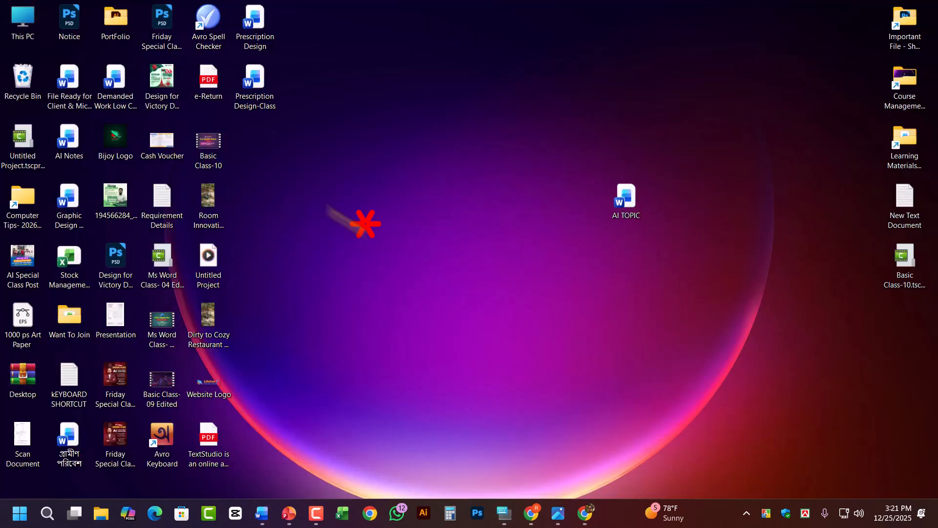
{"action": "double_click", "coordinate": [22, 15]}
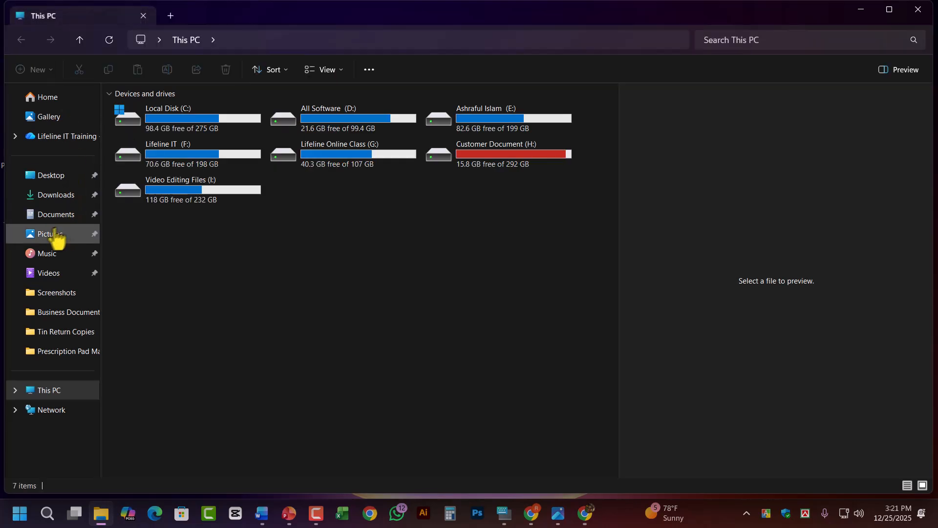
{"action": "left_click", "coordinate": [51, 234]}
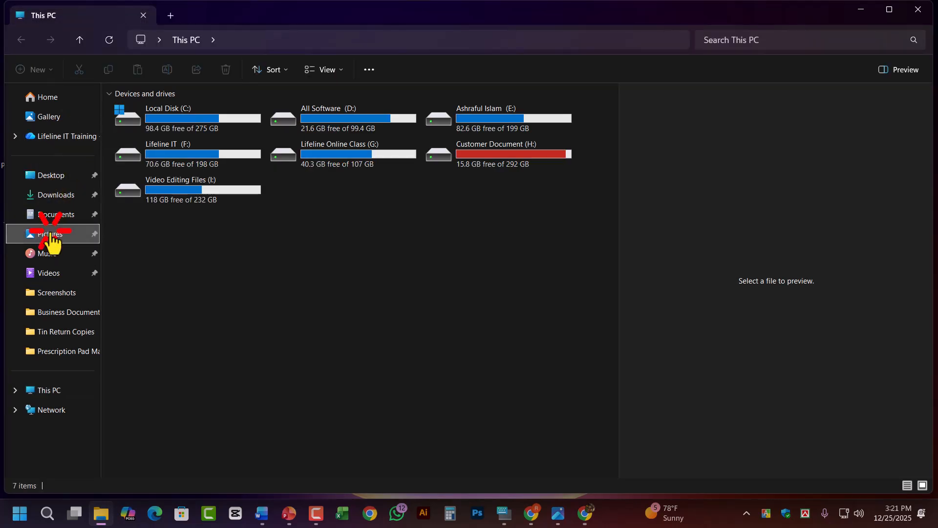
{"action": "left_click", "coordinate": [143, 128]}
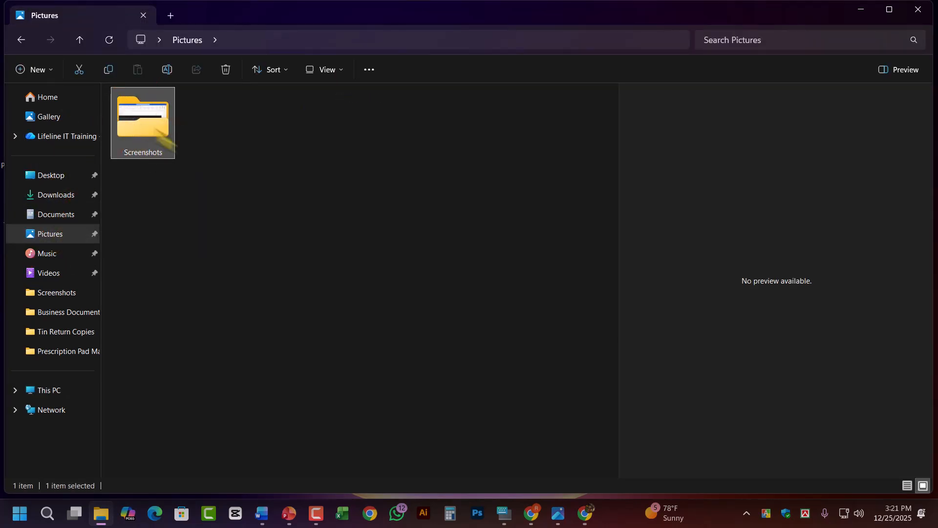
{"action": "left_click", "coordinate": [318, 147]}
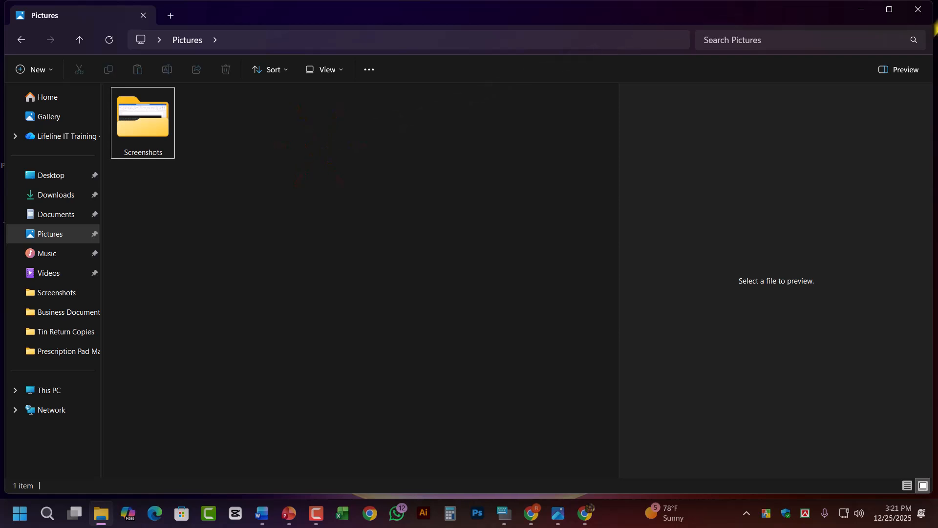
{"action": "left_click", "coordinate": [917, 9]}
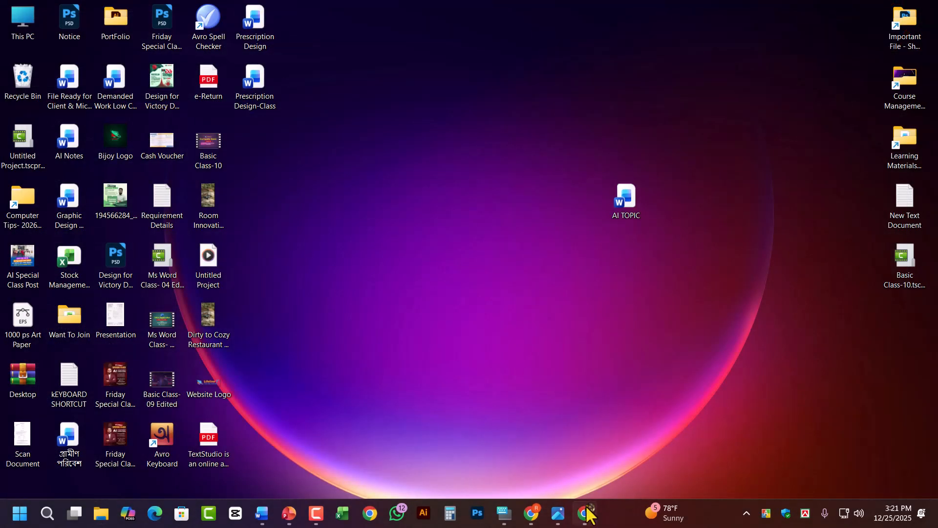
Step: Examine the online video insertion dialog and its supported providers in Document2, and leave it without inserting a video
{"action": "mouse_move", "coordinate": [592, 519]}
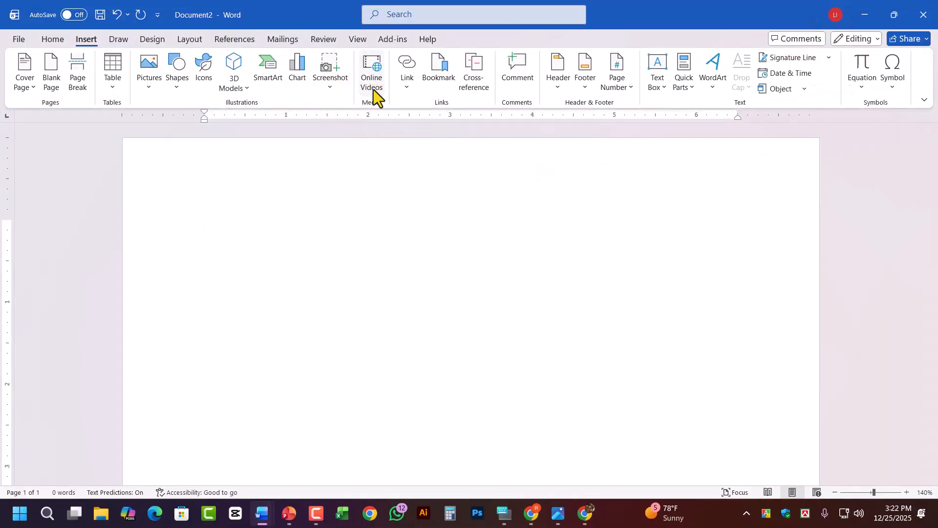
{"action": "left_click", "coordinate": [374, 89]}
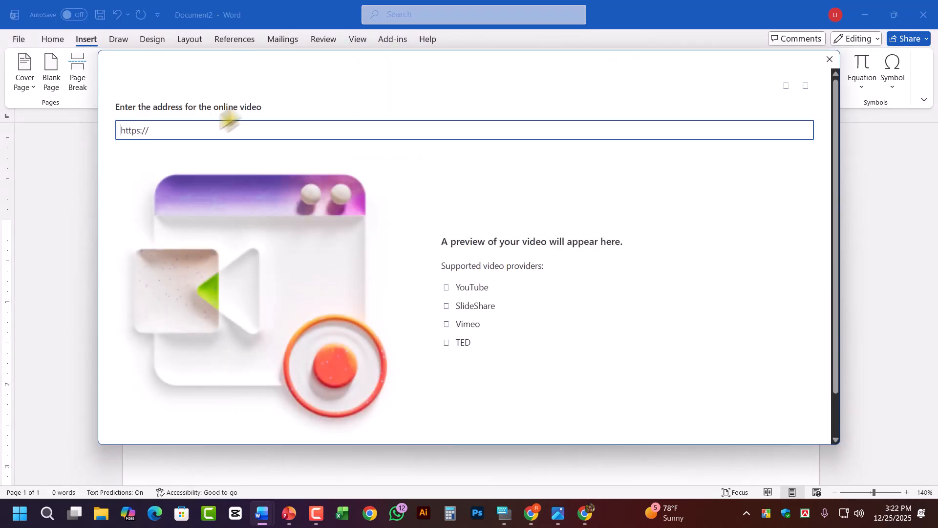
{"action": "left_click", "coordinate": [829, 59]}
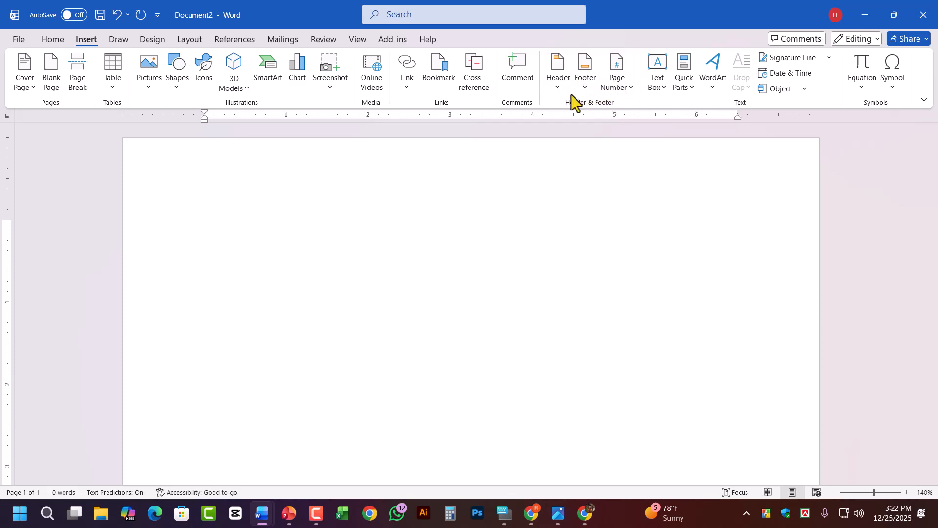
{"action": "left_click", "coordinate": [439, 301]}
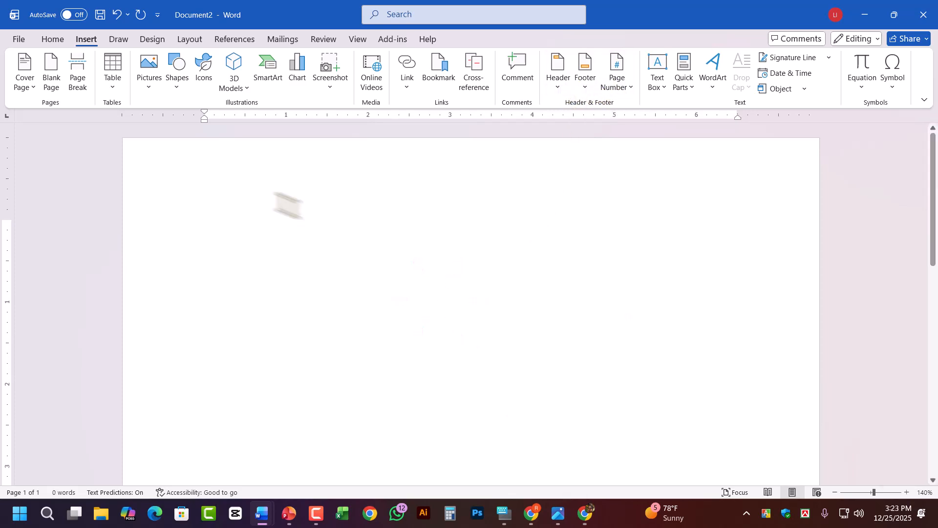
{"action": "left_click", "coordinate": [293, 232]}
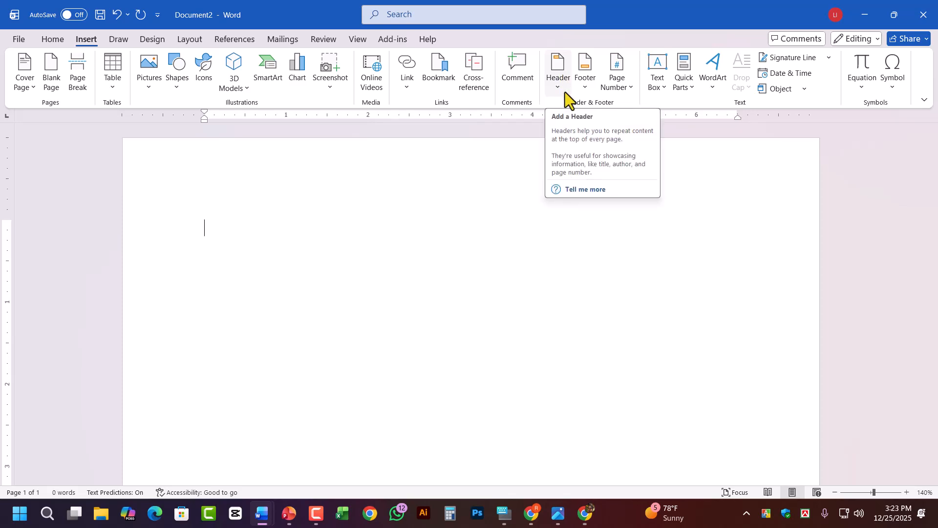
{"action": "left_click", "coordinate": [564, 64]}
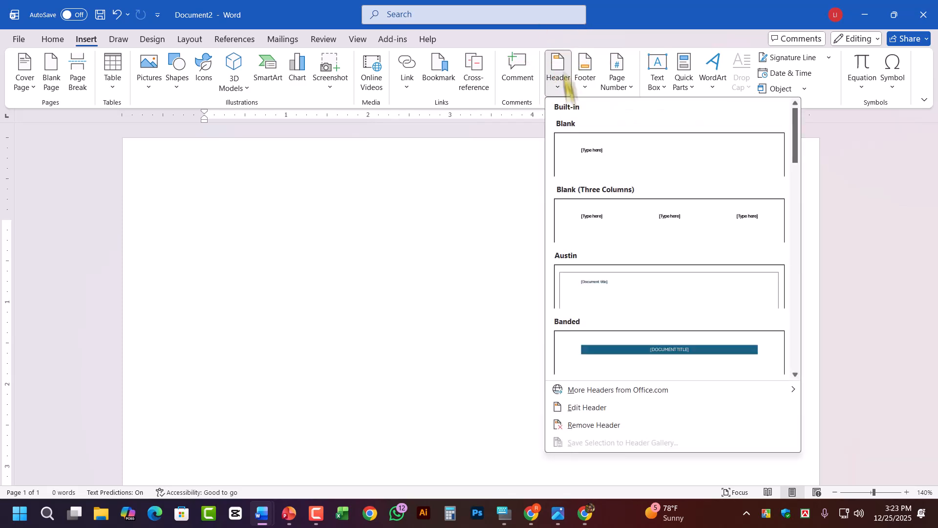
{"action": "left_click", "coordinate": [588, 408]}
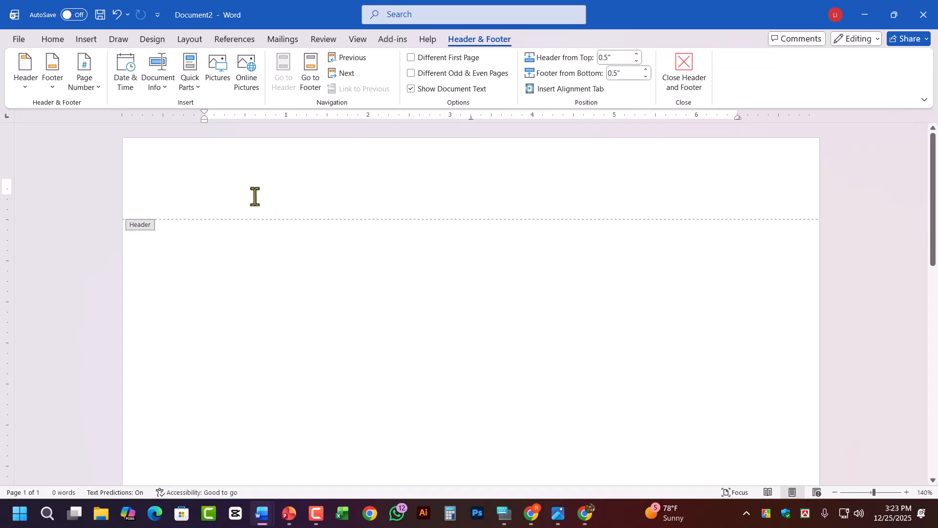
{"action": "double_click", "coordinate": [471, 169]}
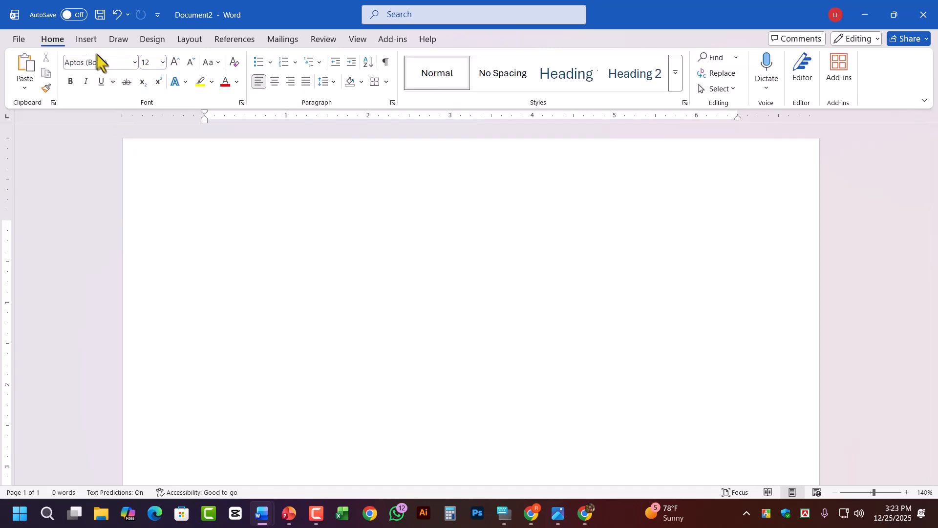
Step: Open the page header of Document2 for editing
{"action": "left_click", "coordinate": [86, 39]}
{"action": "left_click", "coordinate": [558, 73]}
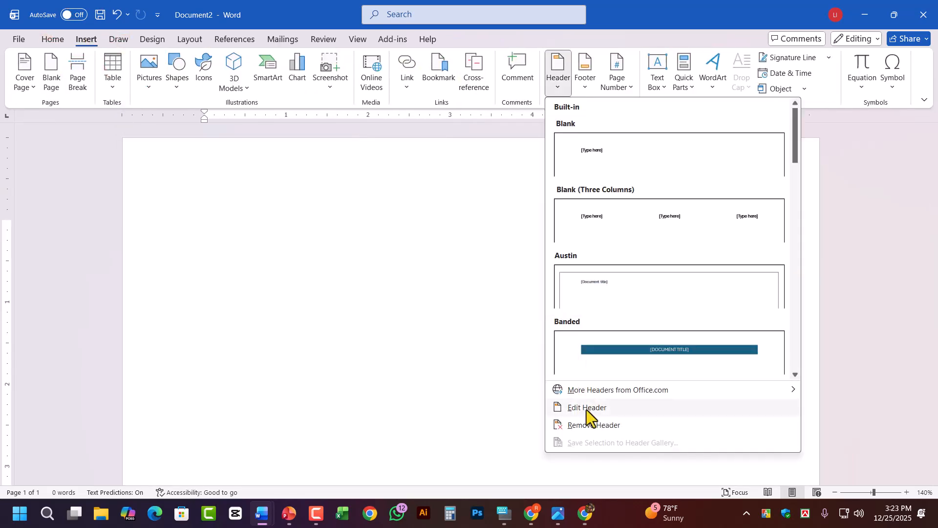
{"action": "left_click", "coordinate": [581, 409]}
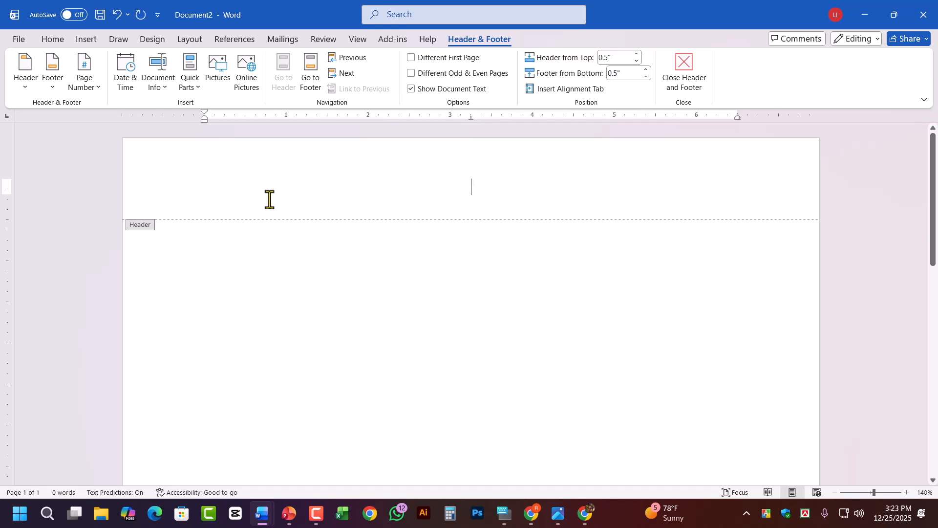
Step: Open the recent Prescription Design document from Document1 and copy the doctor's letterhead table at the start of the page
{"action": "mouse_move", "coordinate": [261, 513]}
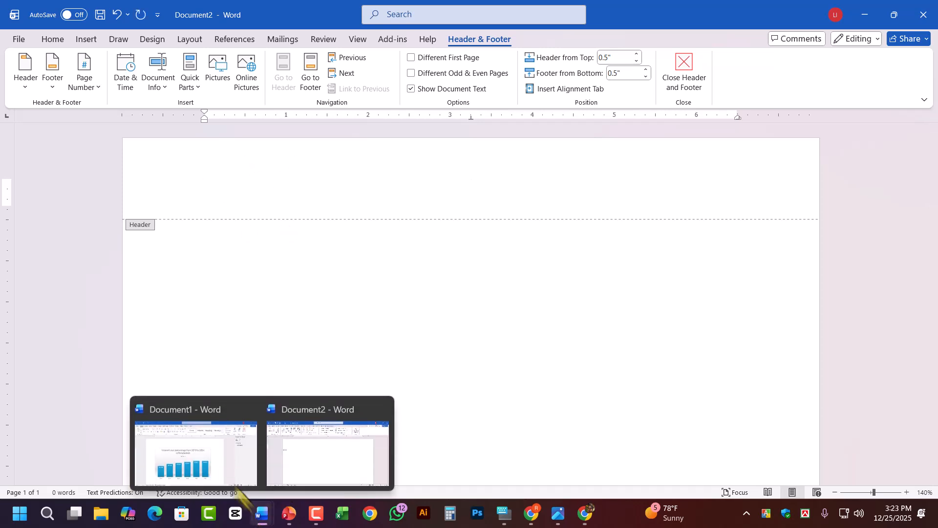
{"action": "left_click", "coordinate": [218, 464]}
{"action": "left_click", "coordinate": [13, 40]}
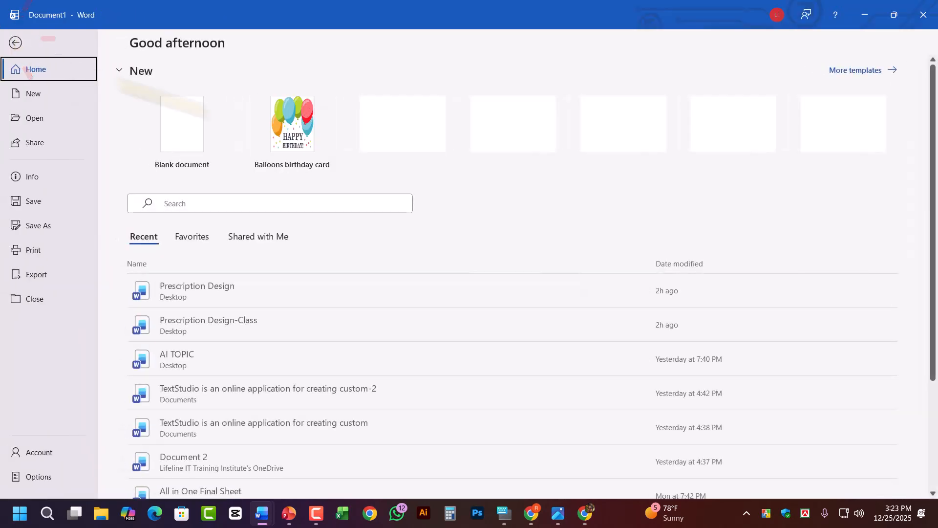
{"action": "left_click", "coordinate": [236, 296]}
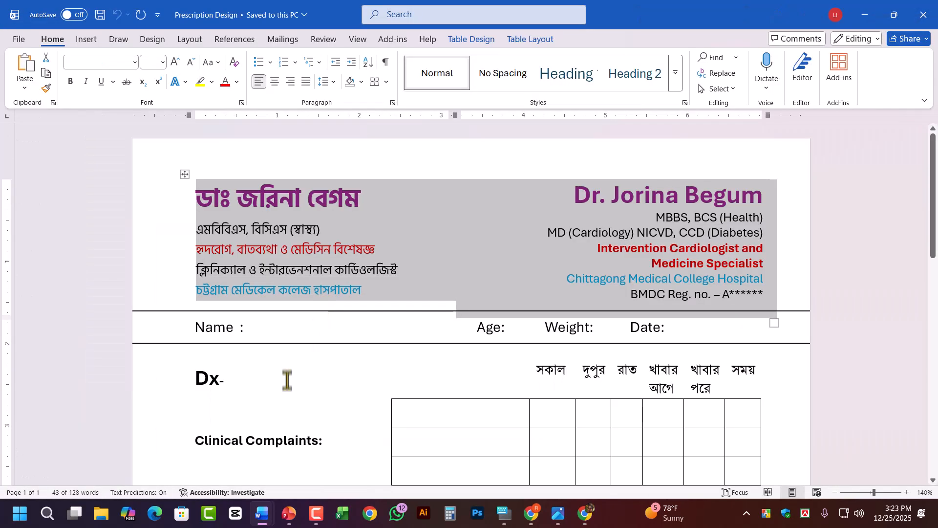
Step: Paste the copied doctor's letterhead into the header of Document2 and close header editing
{"action": "left_click", "coordinate": [262, 513]}
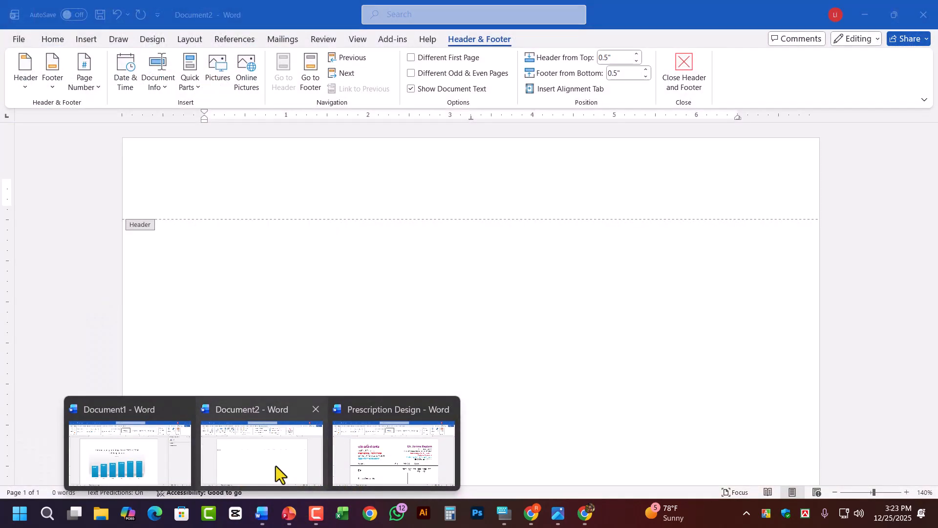
{"action": "left_click", "coordinate": [276, 465]}
{"action": "key", "text": "ctrl+v"}
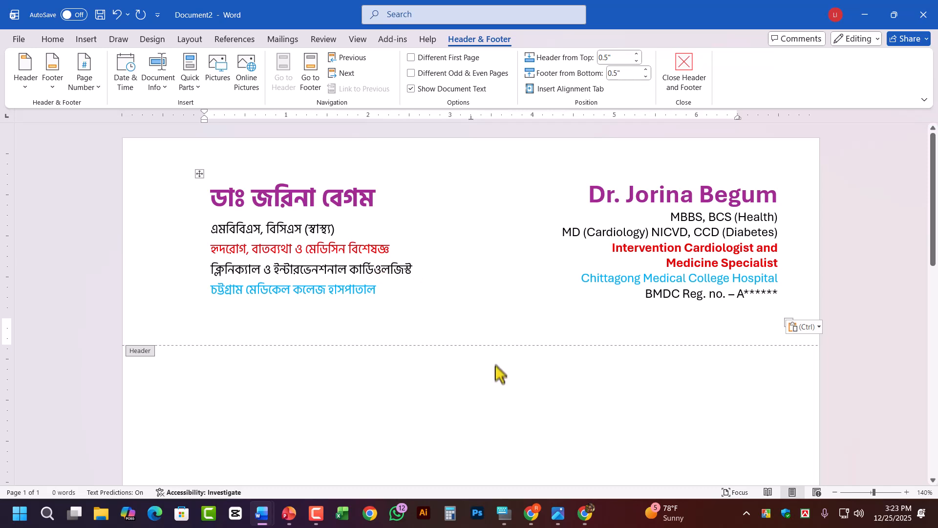
{"action": "key", "text": "BackSpace"}
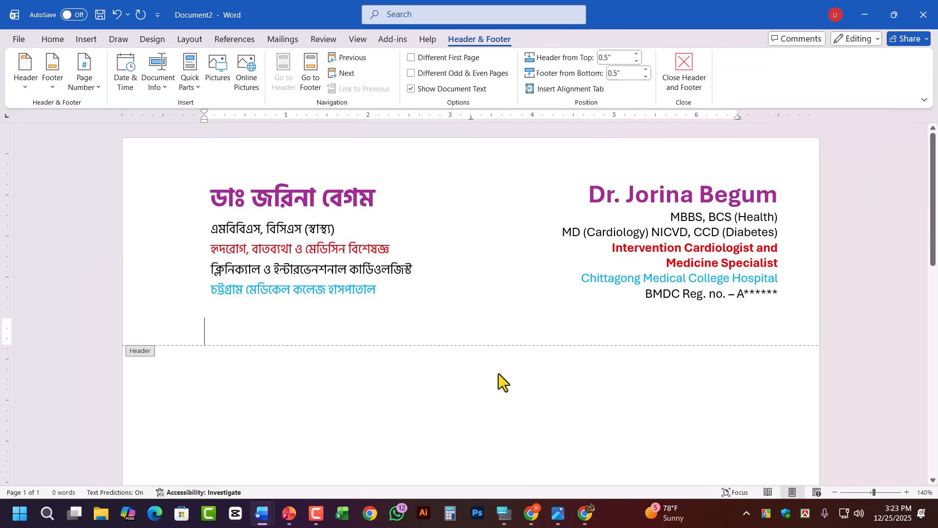
{"action": "left_click", "coordinate": [686, 94]}
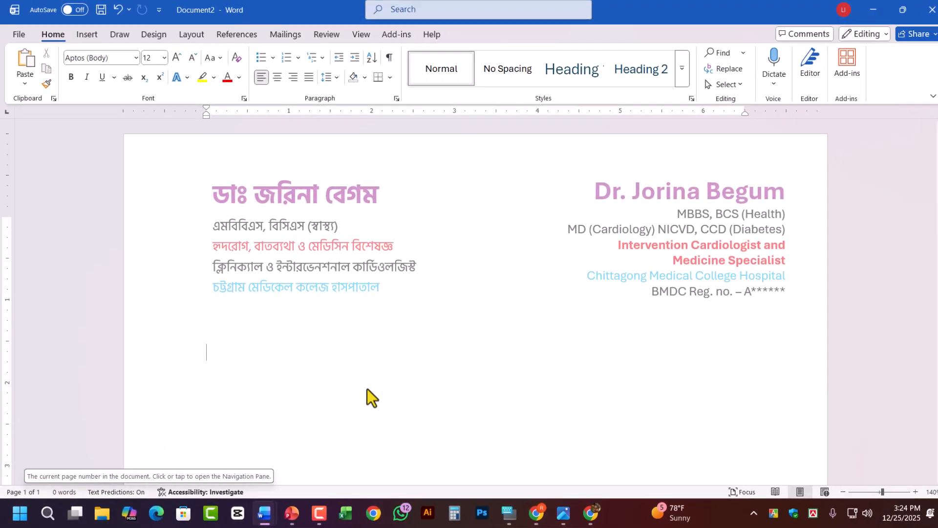
Step: Insert three page breaks in the document body to extend Document2 to four pages
{"action": "left_click", "coordinate": [534, 334]}
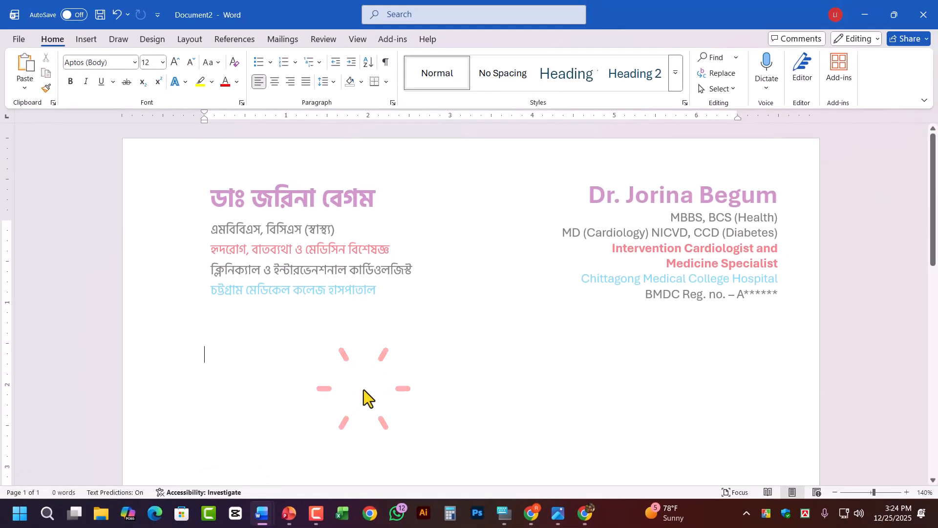
{"action": "scroll", "coordinate": [363, 389], "scroll_direction": "down", "scroll_amount": 3, "text": "ctrl"}
{"action": "left_click", "coordinate": [365, 324]}
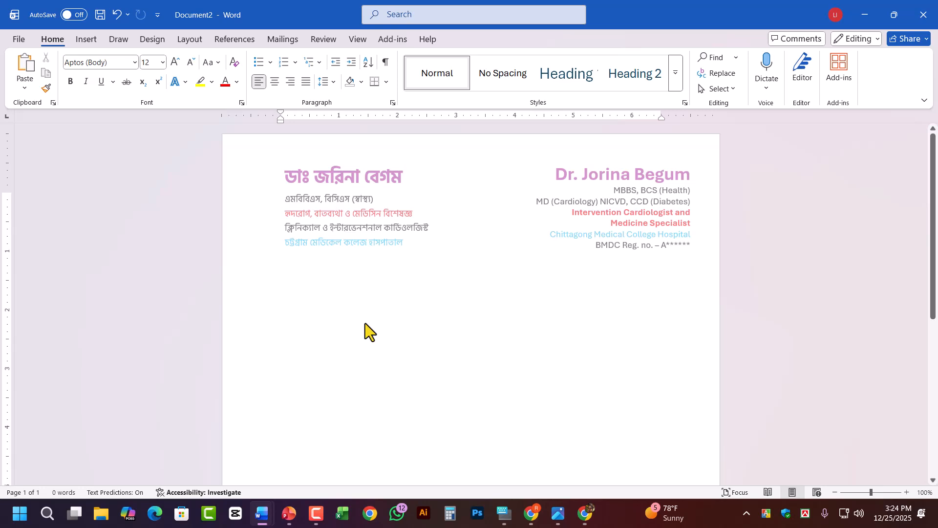
{"action": "key", "text": "ctrl+Return"}
{"action": "key", "text": "ctrl+Return"}
{"action": "key", "text": "ctrl+Return"}
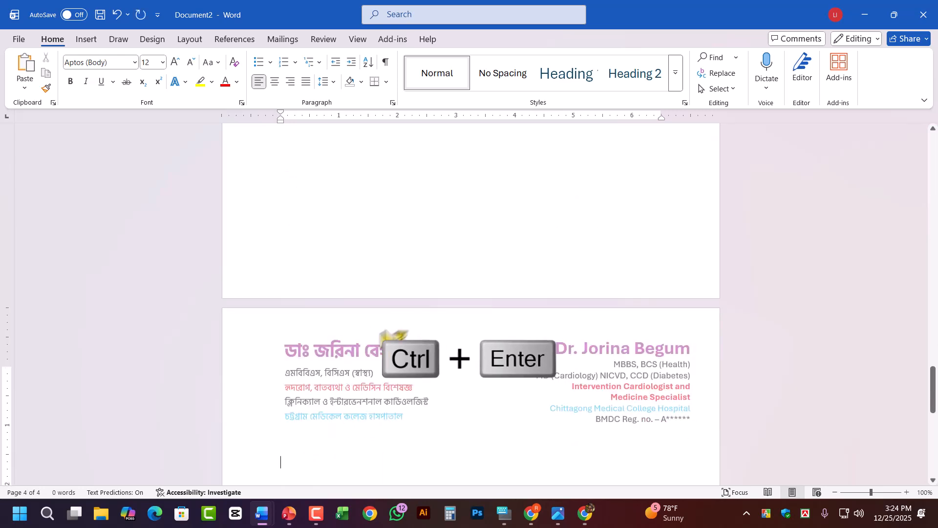
Step: Demonstrate the page break key combination on the on-screen keyboard and close the keyboard
{"action": "left_click", "coordinate": [504, 513]}
{"action": "left_click", "coordinate": [97, 386]}
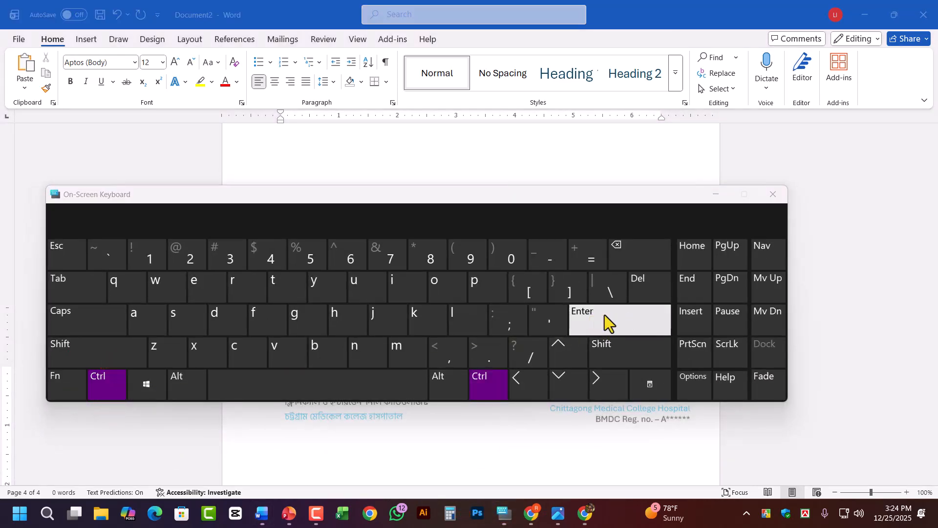
{"action": "left_click", "coordinate": [773, 195]}
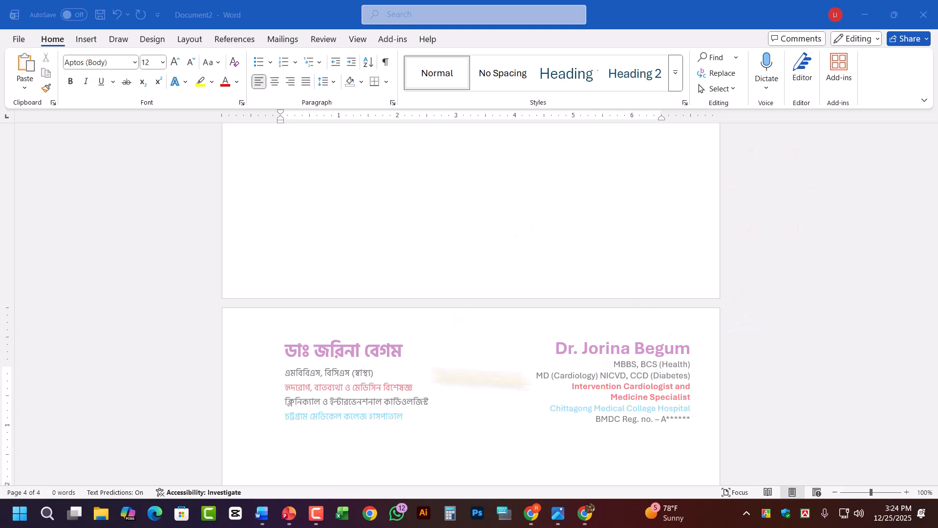
Step: Examine the letterhead in the header across the pages of Document2
{"action": "scroll", "coordinate": [491, 293], "scroll_direction": "down", "scroll_amount": 10}
{"action": "scroll", "coordinate": [494, 296], "scroll_direction": "up", "scroll_amount": 7}
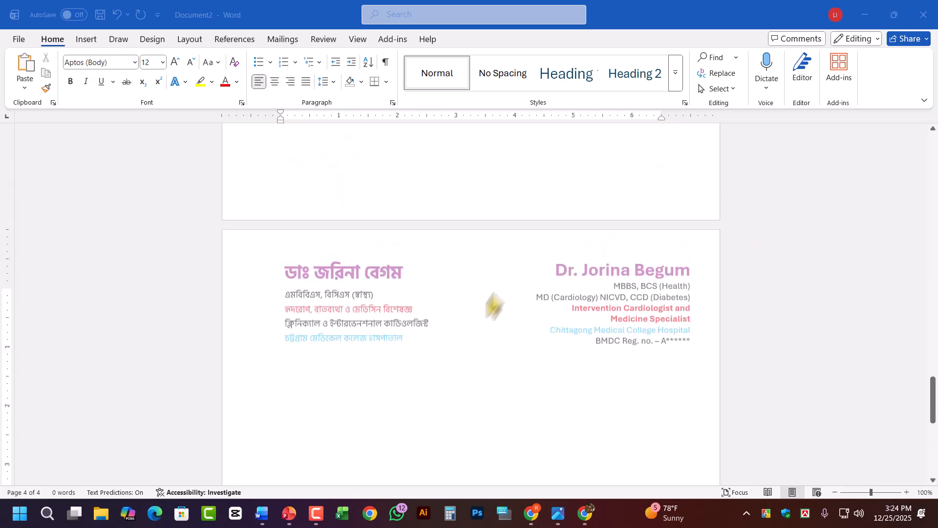
{"action": "scroll", "coordinate": [445, 383], "scroll_direction": "up", "scroll_amount": 3}
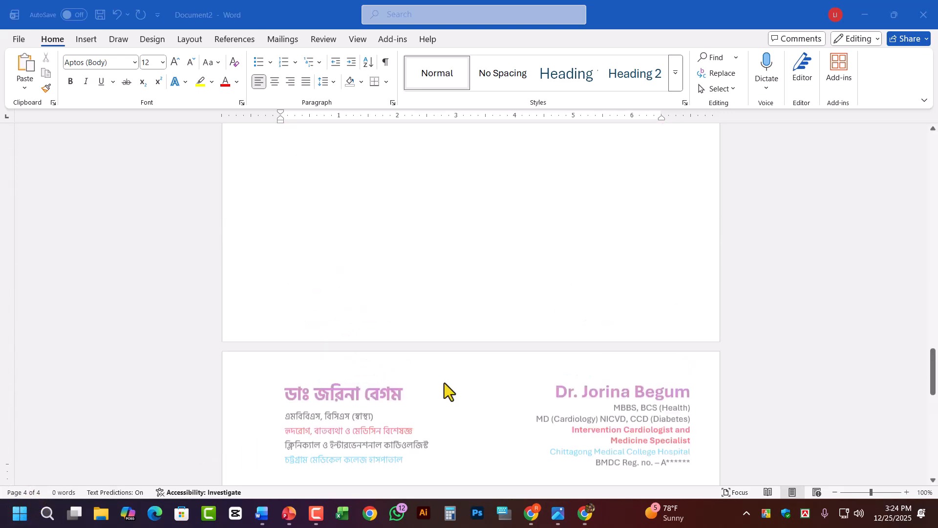
{"action": "scroll", "coordinate": [443, 381], "scroll_direction": "down", "scroll_amount": 6}
{"action": "scroll", "coordinate": [442, 381], "scroll_direction": "up", "scroll_amount": 5}
{"action": "scroll", "coordinate": [442, 382], "scroll_direction": "up", "scroll_amount": 3}
{"action": "left_click", "coordinate": [395, 315]}
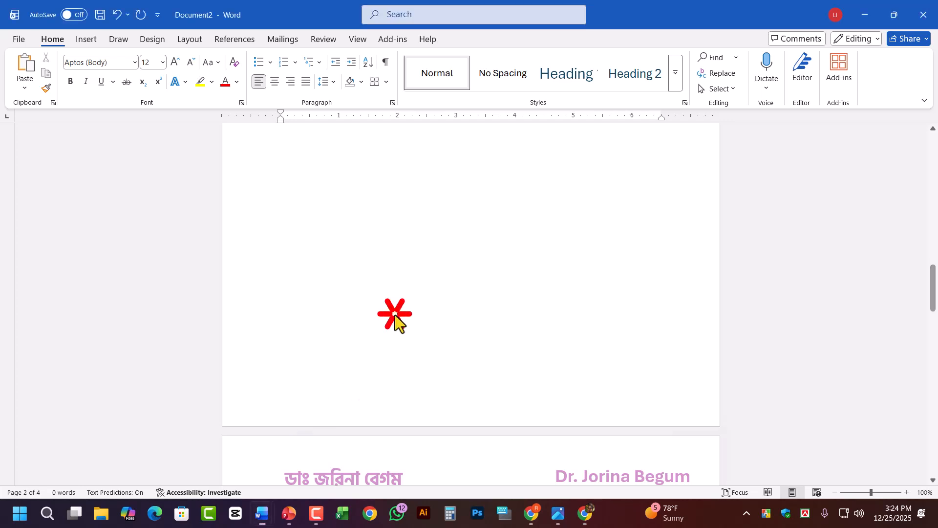
{"action": "scroll", "coordinate": [293, 352], "scroll_direction": "up", "scroll_amount": 3}
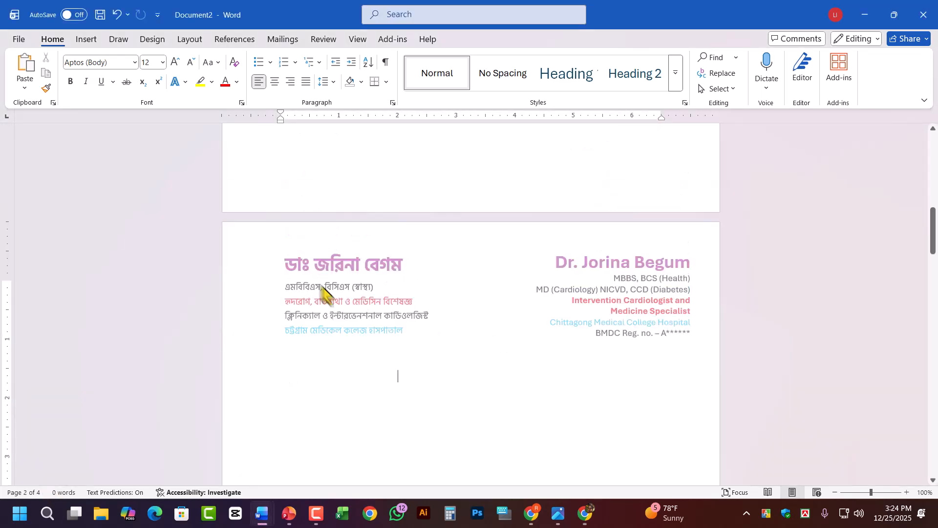
Step: Open the header on page 2, select the letterhead text, and return to the document body
{"action": "double_click", "coordinate": [316, 273]}
{"action": "left_click_drag", "start_coordinate": [287, 264], "coordinate": [651, 337]}
{"action": "double_click", "coordinate": [509, 405]}
Step: Open the page 1 header for editing, return to the body, and check the header on the following page
{"action": "scroll", "coordinate": [508, 405], "scroll_direction": "up", "scroll_amount": 10}
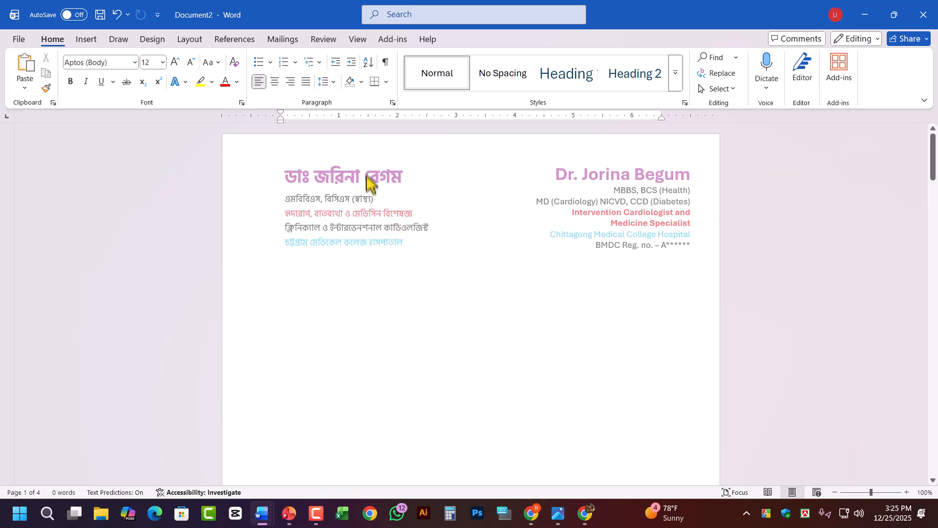
{"action": "double_click", "coordinate": [412, 189]}
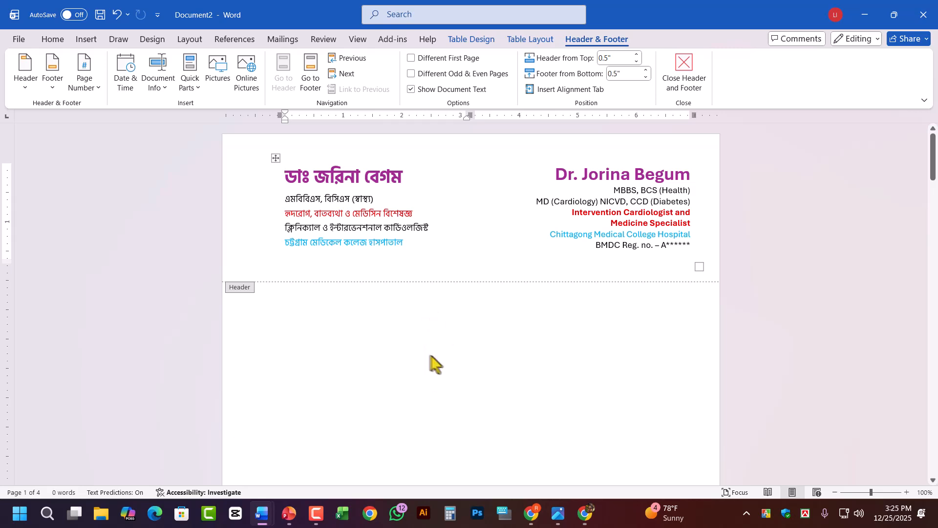
{"action": "double_click", "coordinate": [433, 387]}
{"action": "scroll", "coordinate": [433, 386], "scroll_direction": "down", "scroll_amount": 3}
{"action": "scroll", "coordinate": [433, 387], "scroll_direction": "down", "scroll_amount": 5}
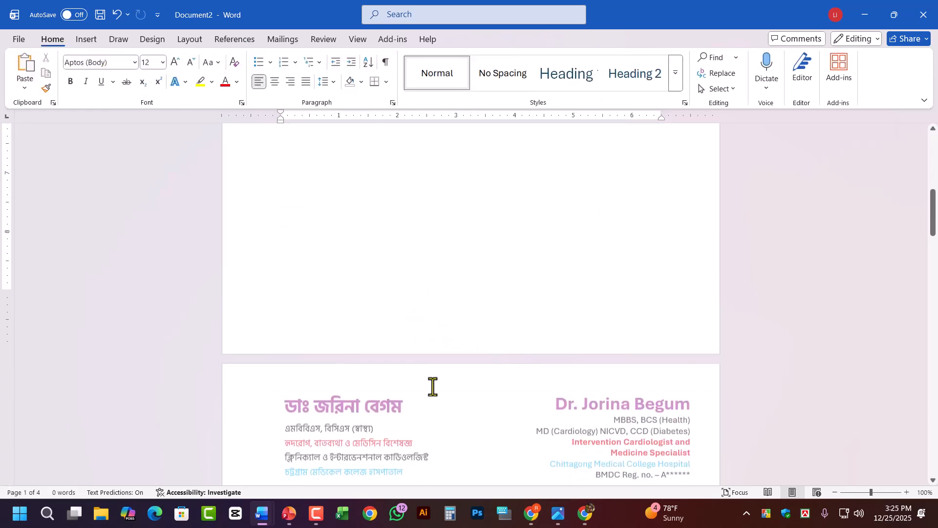
Step: Open the page 1 footer of Document2 for editing
{"action": "scroll", "coordinate": [433, 386], "scroll_direction": "up", "scroll_amount": 8}
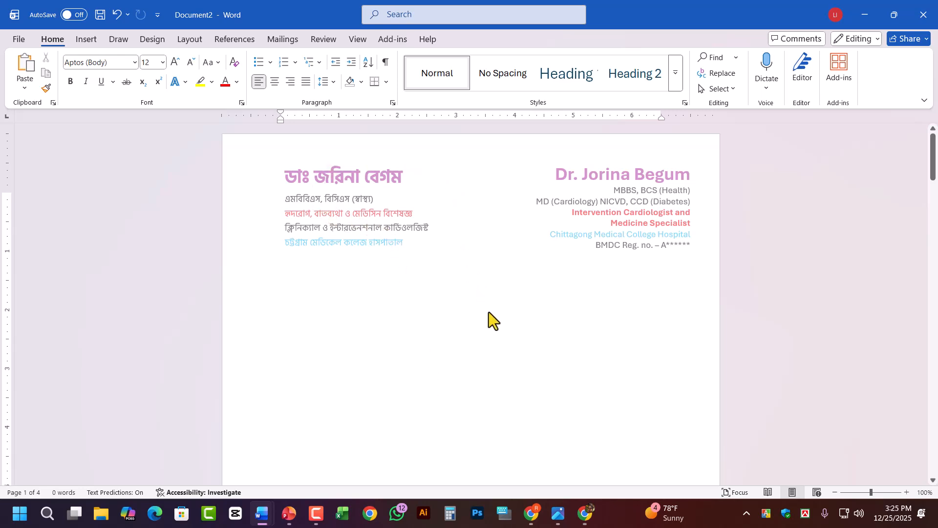
{"action": "left_click", "coordinate": [86, 38]}
{"action": "left_click", "coordinate": [565, 86]}
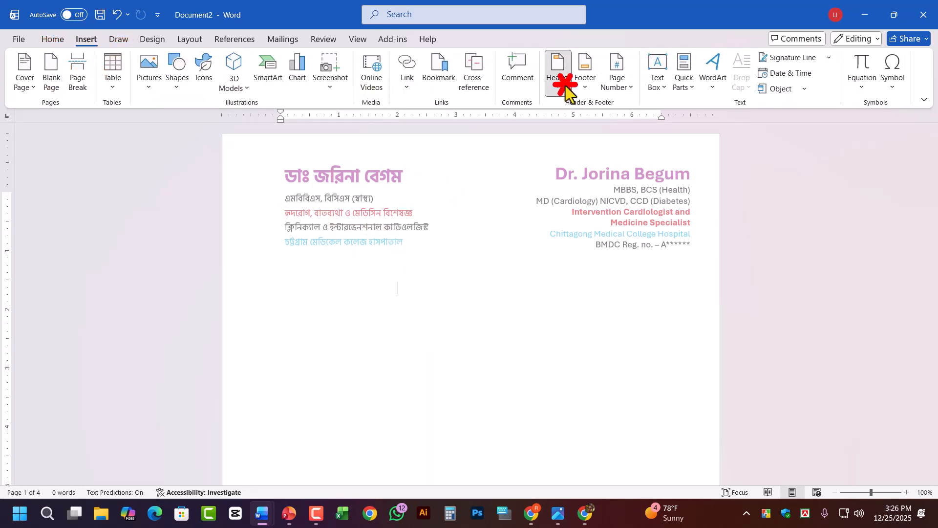
{"action": "left_click", "coordinate": [586, 84]}
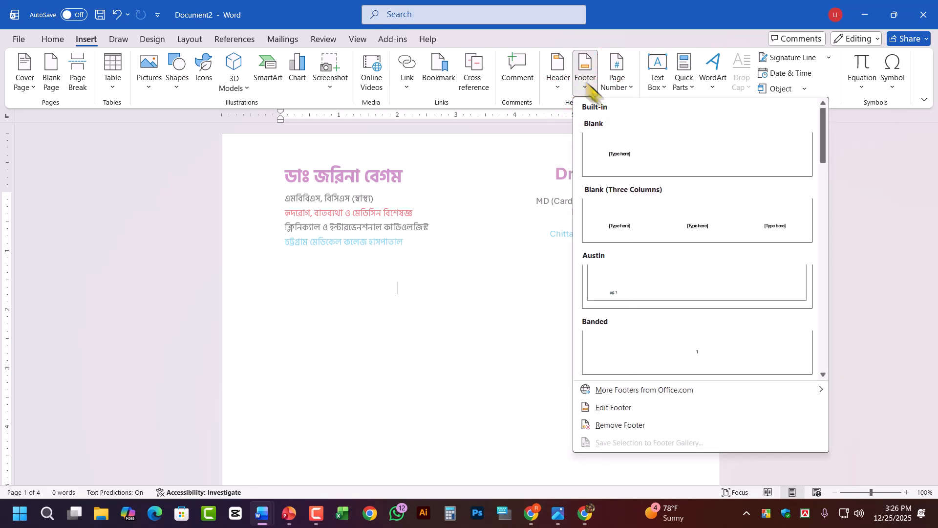
{"action": "left_click", "coordinate": [635, 409]}
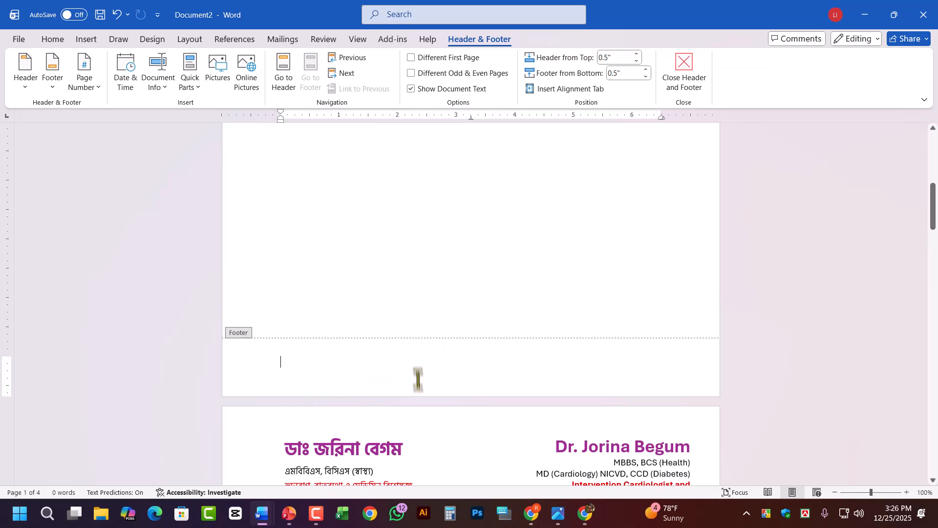
Step: Switch to the Prescription Design document and copy the whole schedule and address table at the end of its page
{"action": "mouse_move", "coordinate": [262, 514]}
{"action": "left_click", "coordinate": [403, 456]}
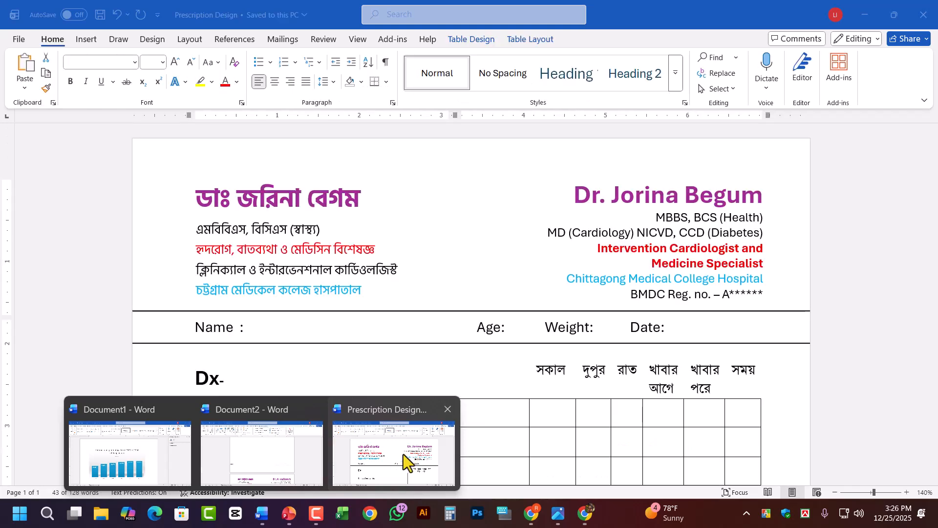
{"action": "left_click", "coordinate": [410, 452]}
{"action": "scroll", "coordinate": [492, 404], "scroll_direction": "down", "scroll_amount": 10}
{"action": "scroll", "coordinate": [492, 404], "scroll_direction": "down", "scroll_amount": 3}
{"action": "left_click", "coordinate": [209, 377]}
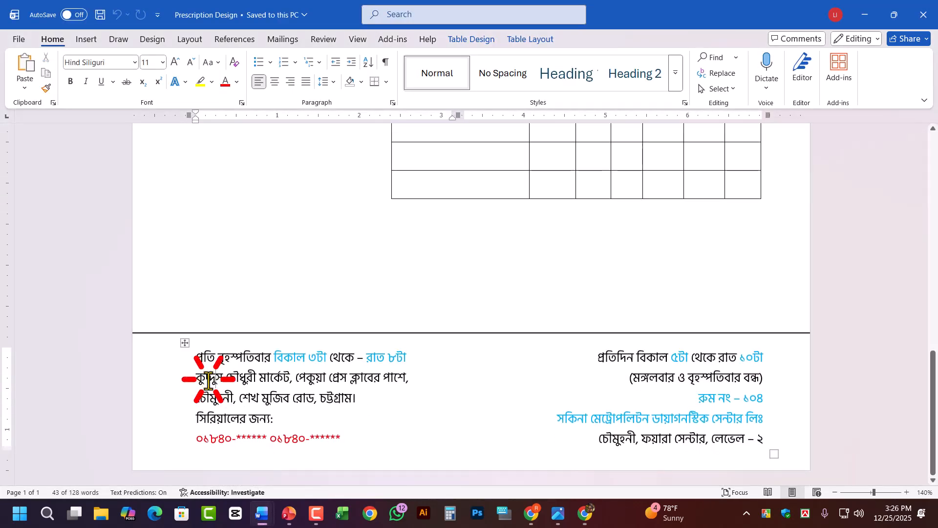
{"action": "left_click", "coordinate": [183, 344]}
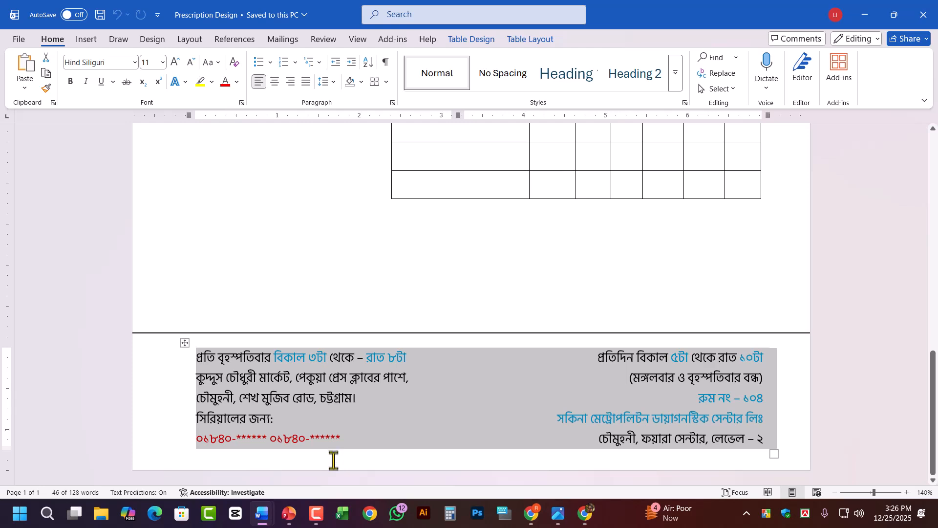
Step: Paste the copied schedule and address table into the Document2 footer, return to the body, and check it on the other pages
{"action": "mouse_move", "coordinate": [264, 518]}
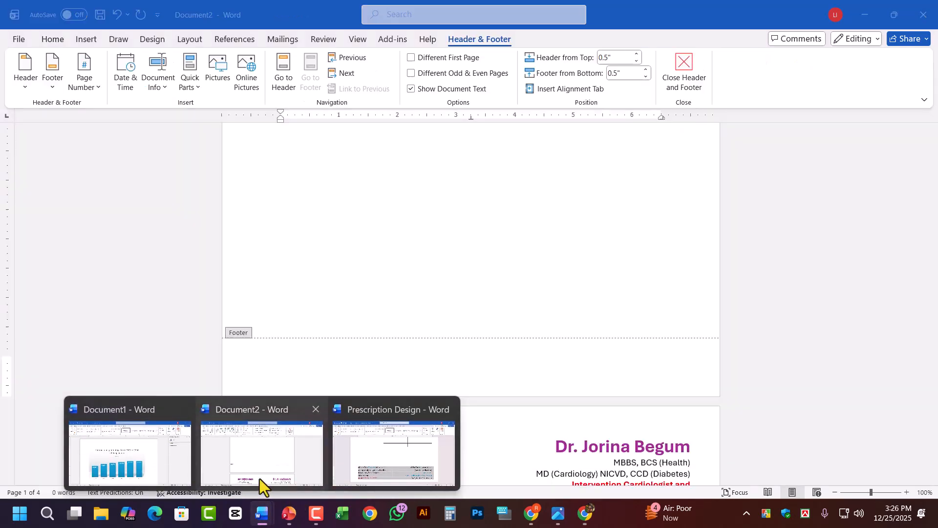
{"action": "left_click", "coordinate": [261, 465]}
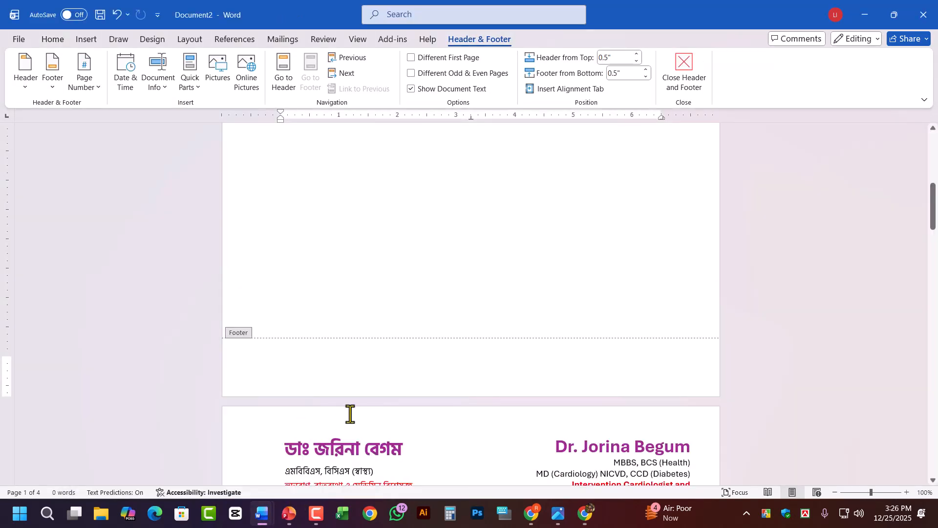
{"action": "type", "text": "প্রতি বৃহস্পতিবার বিকাল ৩টা থেকে – রাত ৮টা কুদ্দুস চৌধুরী মার্কেট, পেকুয়া প্রেস ক্লাবের পাশে, চৌমুহনী, শেখ মুজিব রোড, চট্টগ্রাম। সিরিয়ালের জন্য: ০১৮৪০-****** ০১৮৪০-******\tপ্রতিদিন বিকাল ৫টা থেকে রাত ১০টা (মঙ্গলবার ও বৃহস্পতিবার বন্ধ) রুম নং – ১০৪ সকিনা মেট্রোপলিটন ডায়াগনস্টিক সেন্টার লিঃ চৌমুহনী, ফয়ারা সেন্টার, লেভেল – ২"}
{"action": "left_click", "coordinate": [396, 421]}
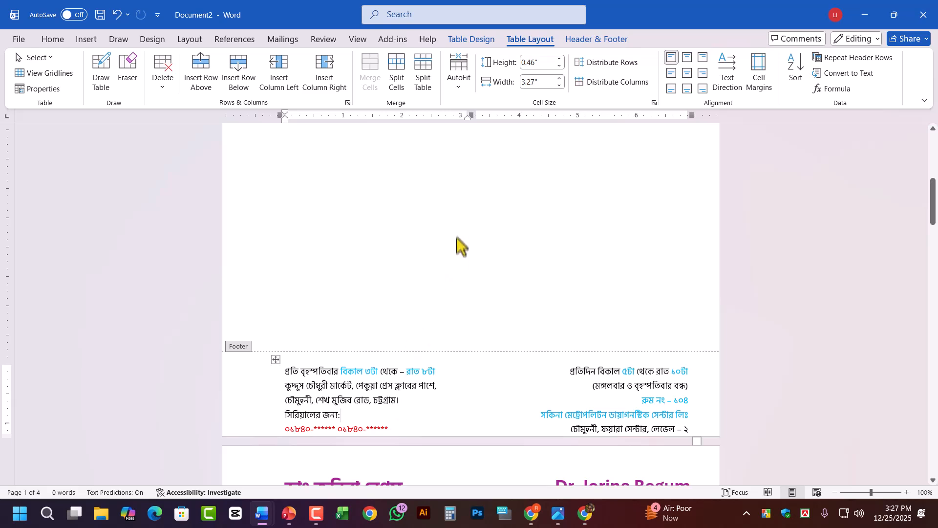
{"action": "double_click", "coordinate": [453, 216]}
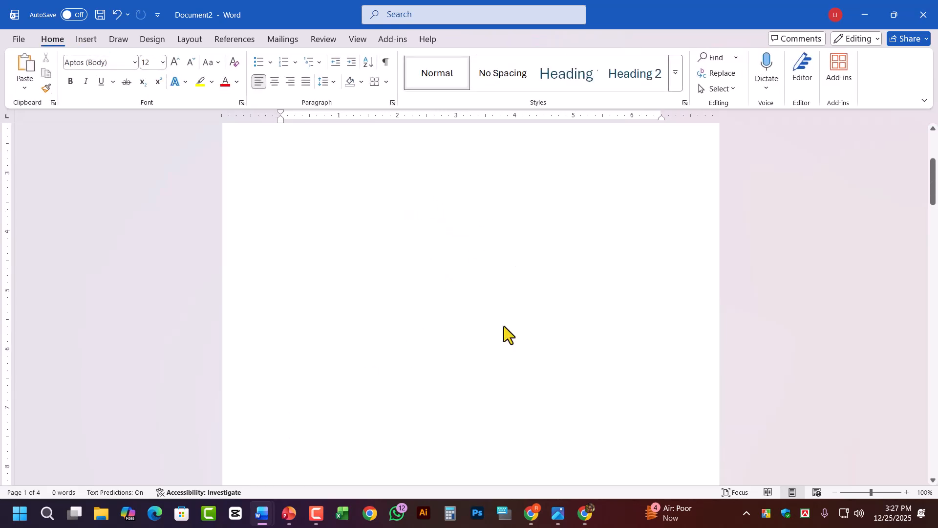
{"action": "scroll", "coordinate": [503, 327], "scroll_direction": "down", "scroll_amount": 10}
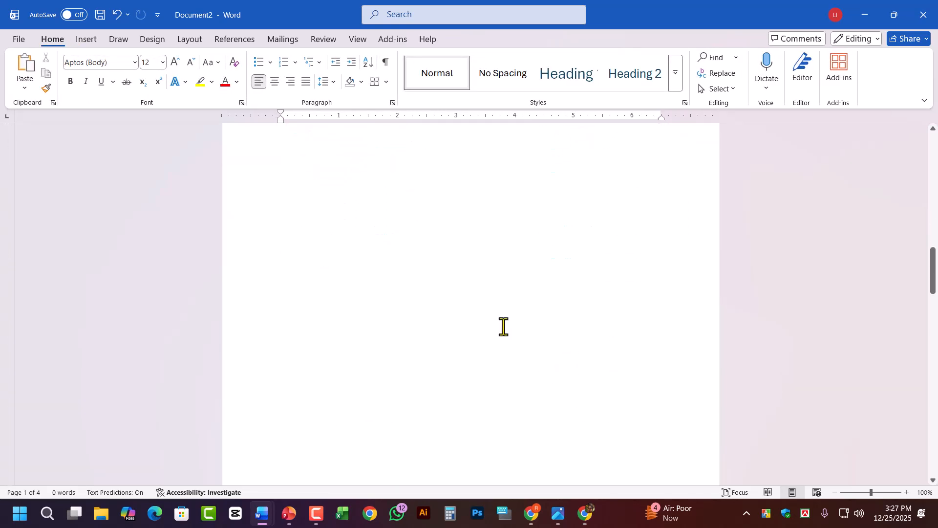
{"action": "scroll", "coordinate": [503, 327], "scroll_direction": "up", "scroll_amount": 5}
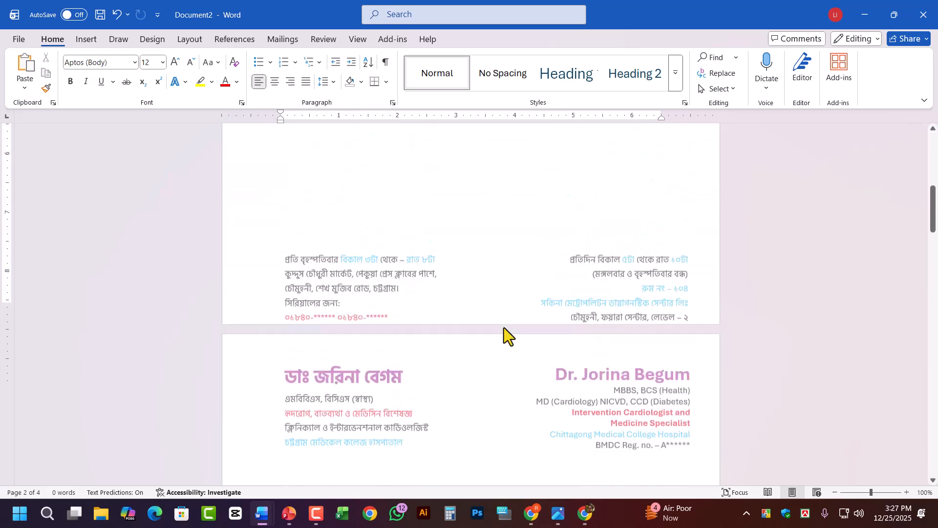
Step: Insert a Bold Numbers 3 page number in the Page X of Y format at the bottom of the pages
{"action": "scroll", "coordinate": [504, 328], "scroll_direction": "up", "scroll_amount": 8}
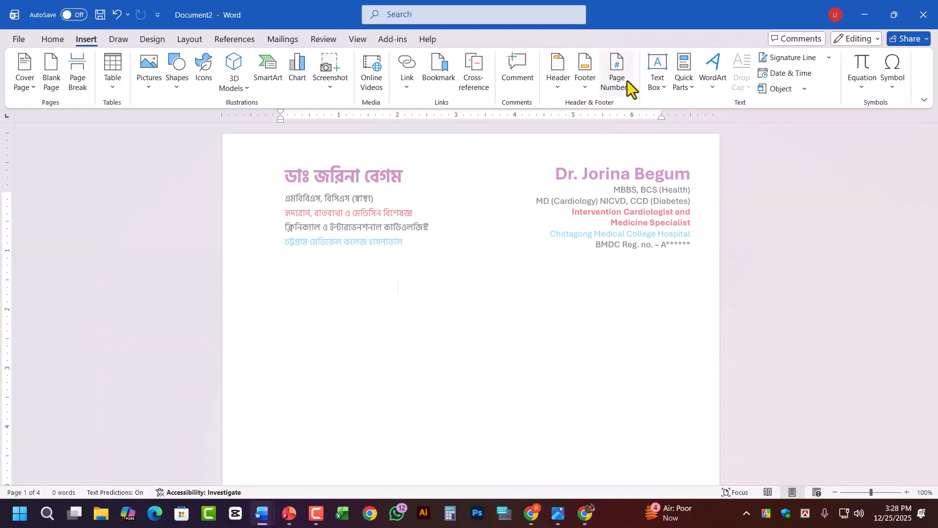
{"action": "left_click", "coordinate": [627, 80]}
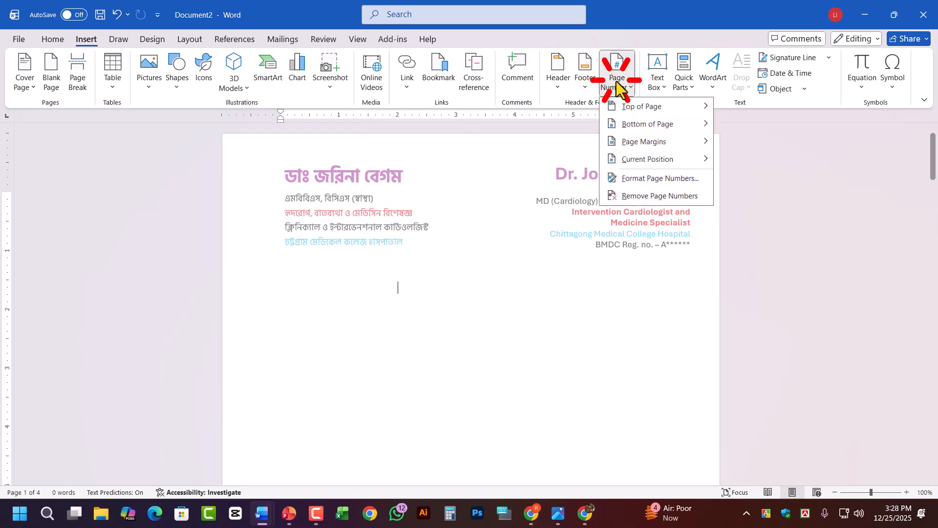
{"action": "mouse_move", "coordinate": [633, 126]}
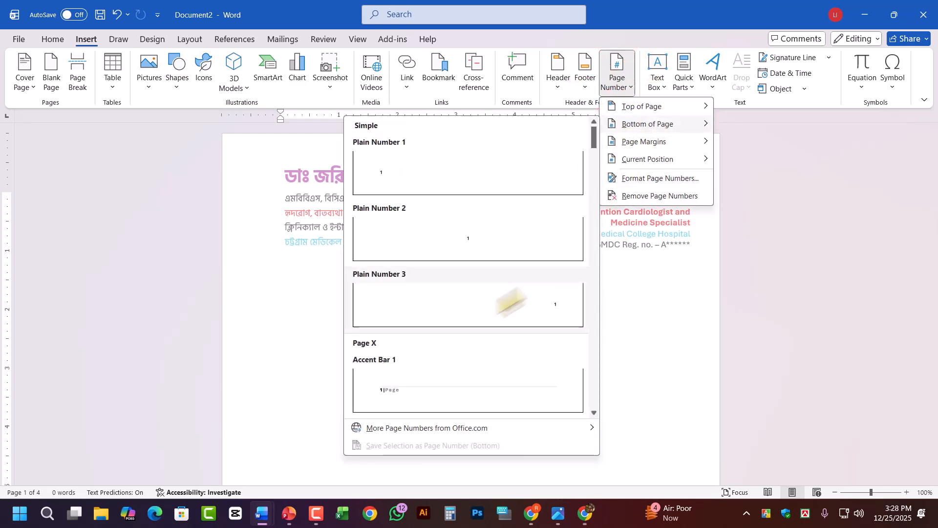
{"action": "scroll", "coordinate": [485, 257], "scroll_direction": "down", "scroll_amount": 4}
{"action": "scroll", "coordinate": [486, 257], "scroll_direction": "down", "scroll_amount": 4}
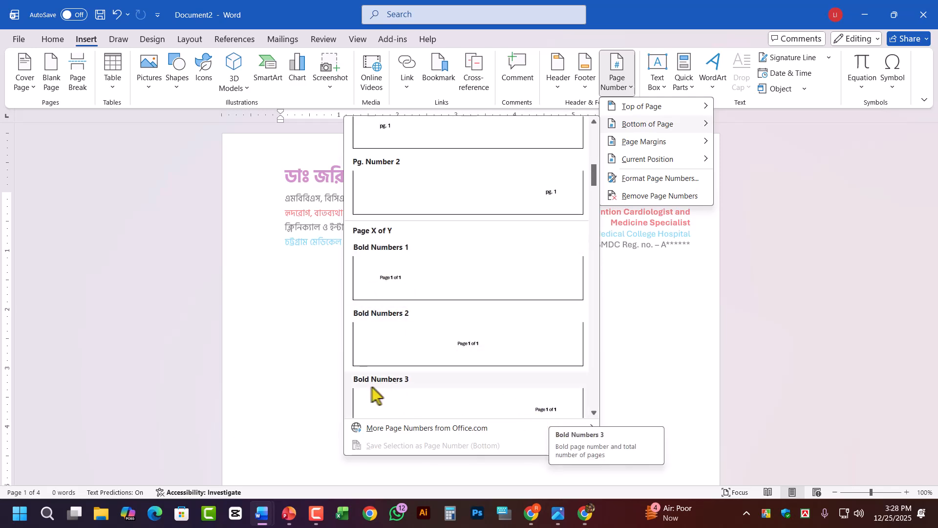
{"action": "left_click", "coordinate": [543, 407]}
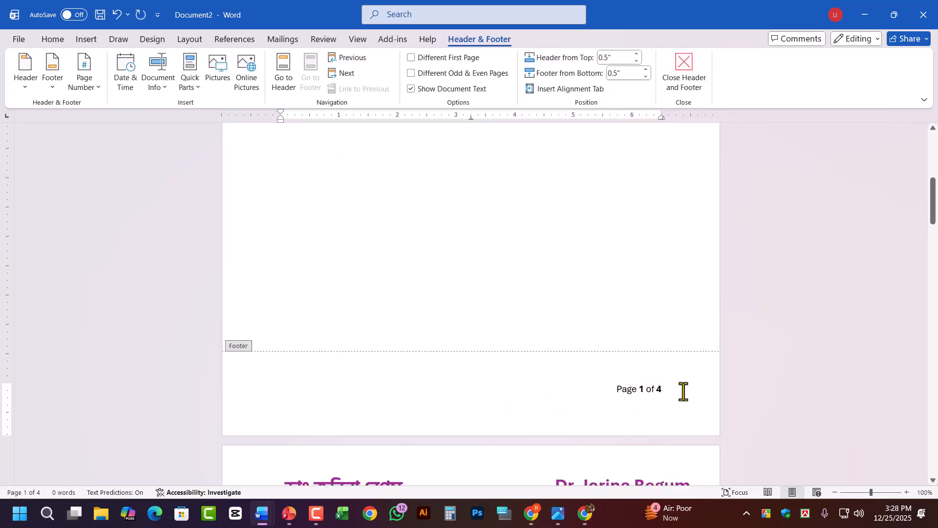
Step: Highlight the page number text in the page 1 footer and close footer editing
{"action": "left_click_drag", "start_coordinate": [683, 391], "coordinate": [551, 396]}
{"action": "left_click", "coordinate": [666, 400]}
{"action": "left_click", "coordinate": [588, 392]}
{"action": "left_click", "coordinate": [681, 394], "text": "shift"}
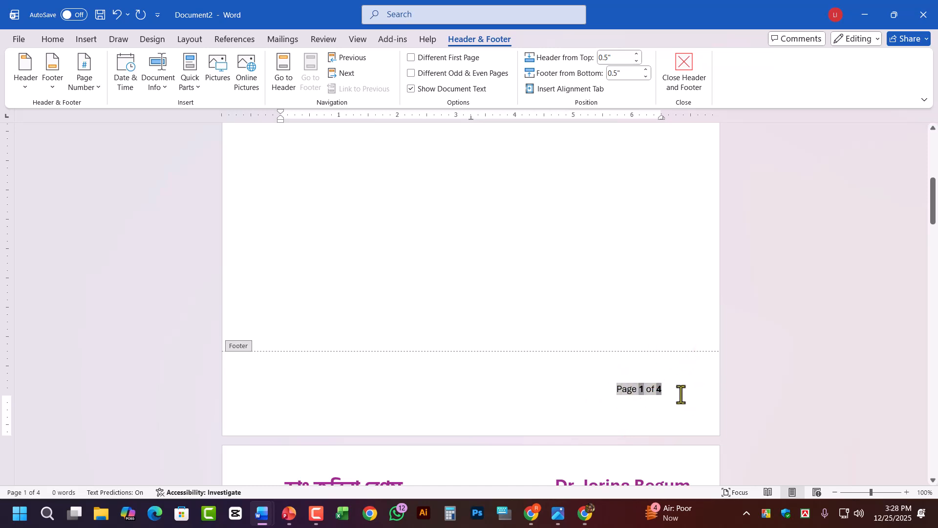
{"action": "left_click", "coordinate": [677, 396]}
{"action": "left_click", "coordinate": [685, 74]}
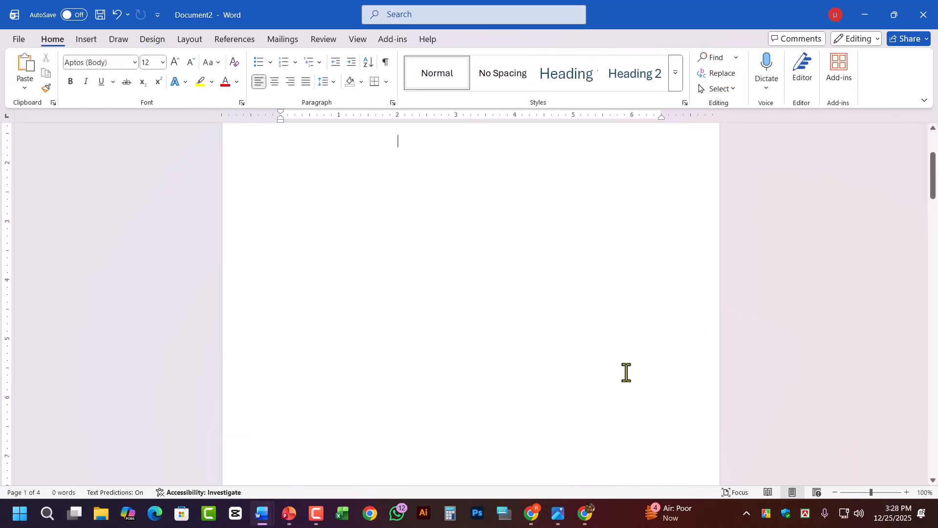
Step: Examine the footer page numbers on the first three pages of Document2
{"action": "scroll", "coordinate": [626, 372], "scroll_direction": "down", "scroll_amount": 10}
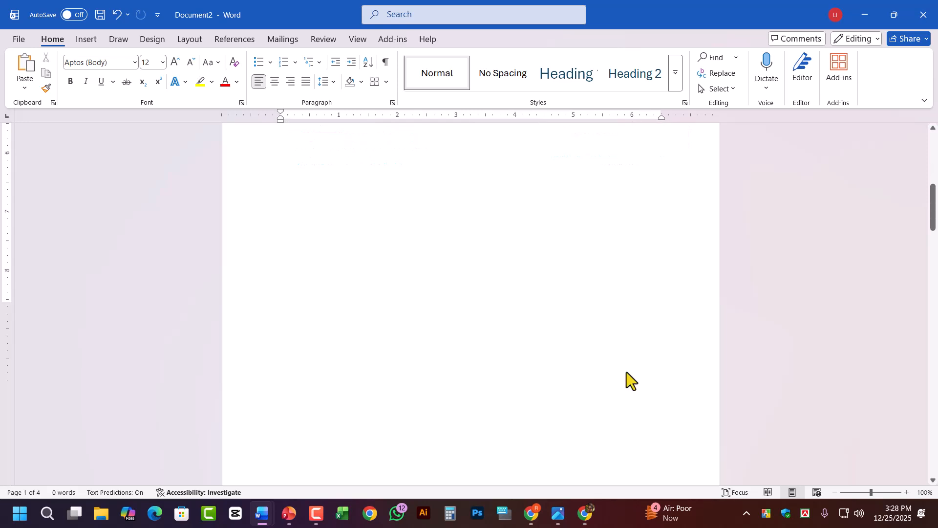
{"action": "scroll", "coordinate": [626, 372], "scroll_direction": "down", "scroll_amount": 8}
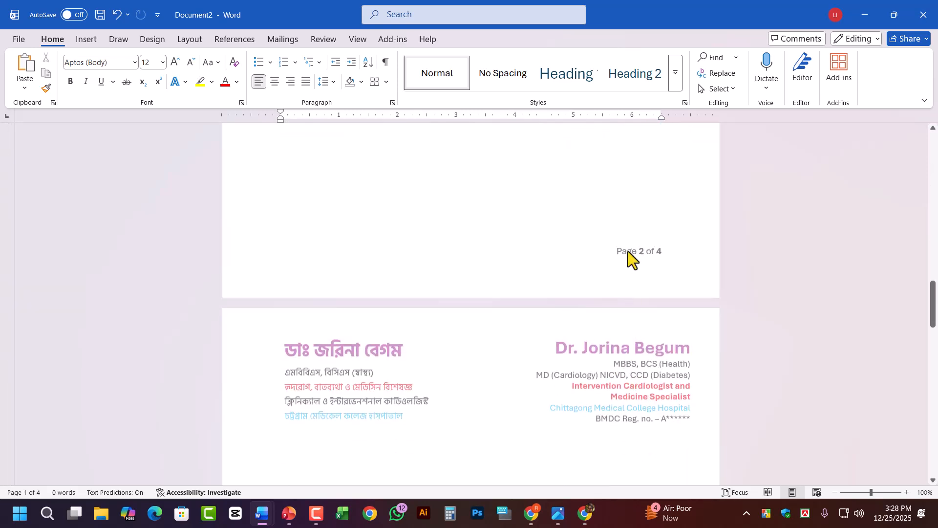
{"action": "scroll", "coordinate": [670, 267], "scroll_direction": "down", "scroll_amount": 8}
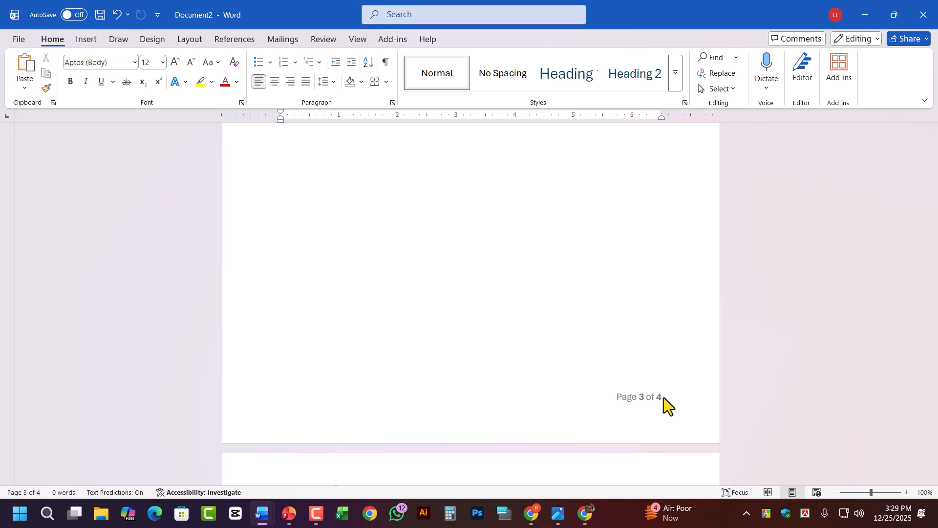
Step: Insert a built-in plain bordered text box with placeholder quote text on page 3
{"action": "left_click", "coordinate": [87, 40]}
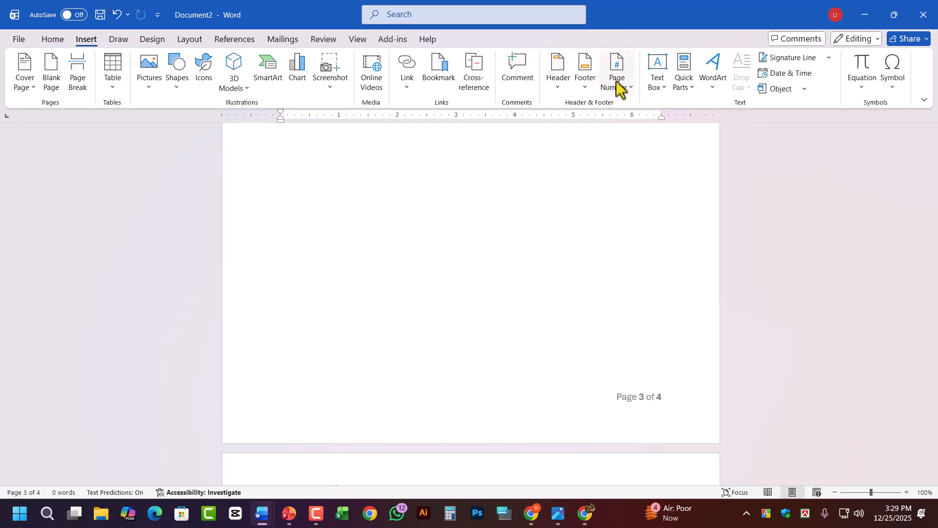
{"action": "left_click", "coordinate": [645, 125]}
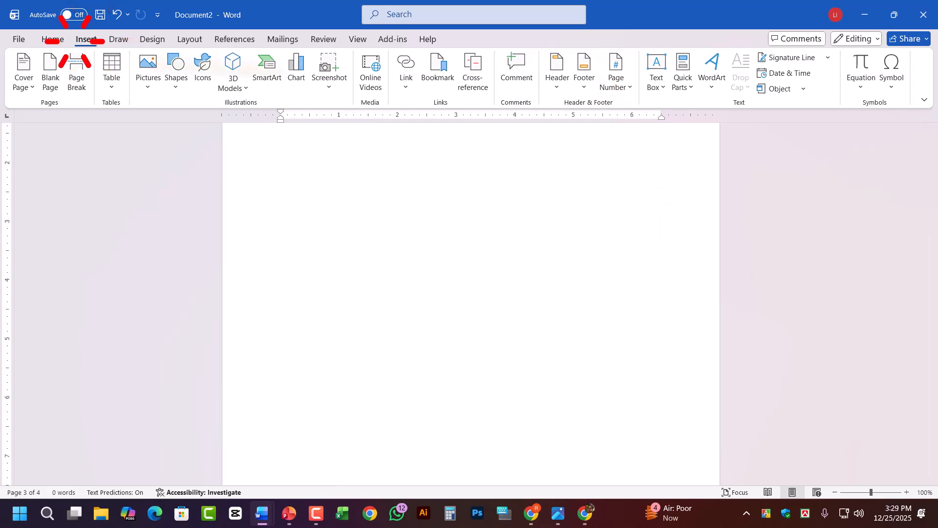
{"action": "left_click", "coordinate": [658, 75]}
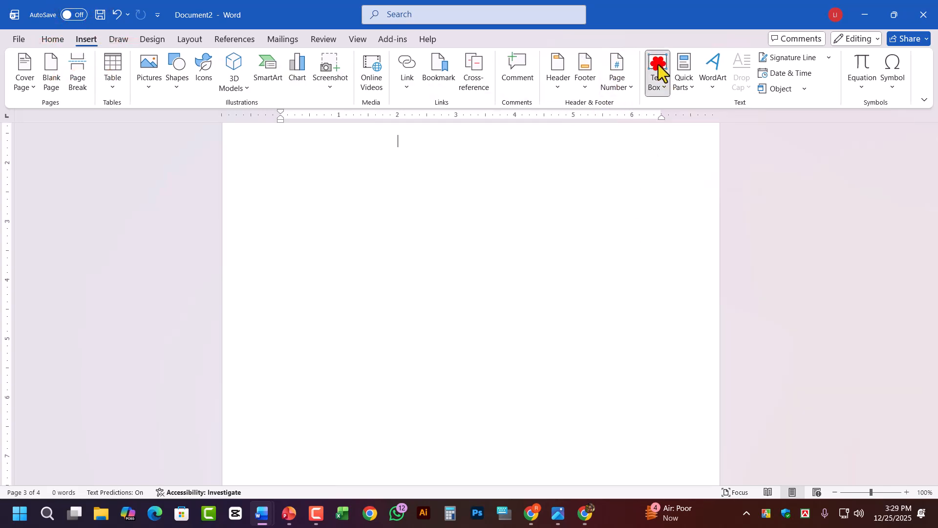
{"action": "left_click", "coordinate": [693, 148]}
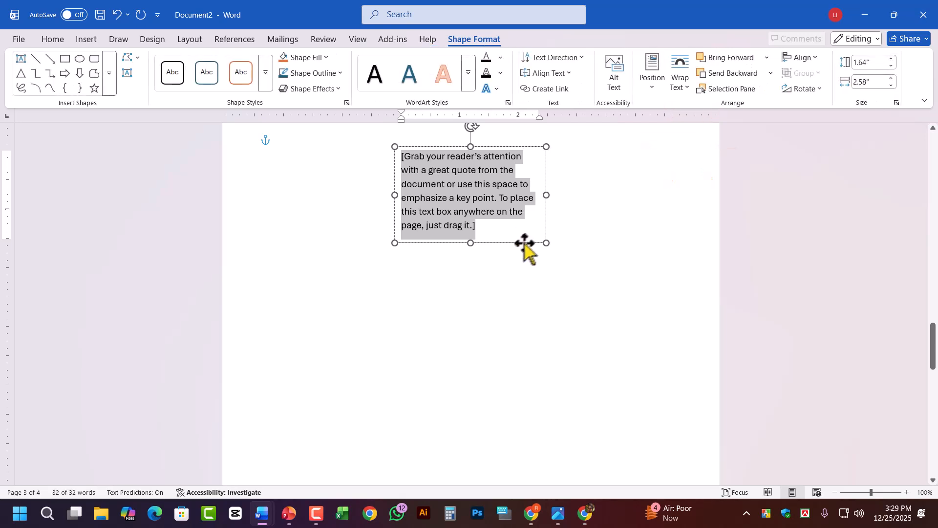
Step: Enlarge the text box to about 2.68" high by 4.28" wide, then reduce it to about 1.08" by 2.38"
{"action": "left_click_drag", "start_coordinate": [534, 239], "coordinate": [546, 398]}
{"action": "key", "text": "ctrl+a"}
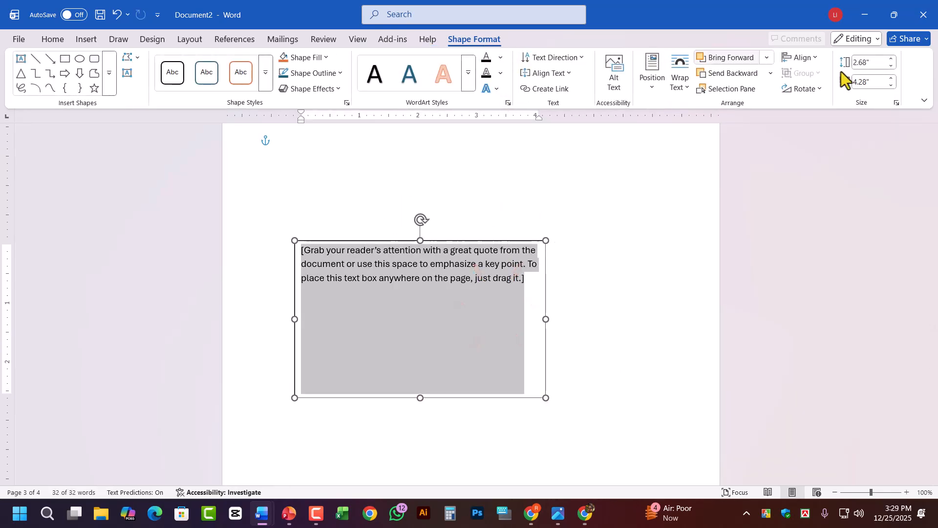
{"action": "left_click", "coordinate": [510, 239]}
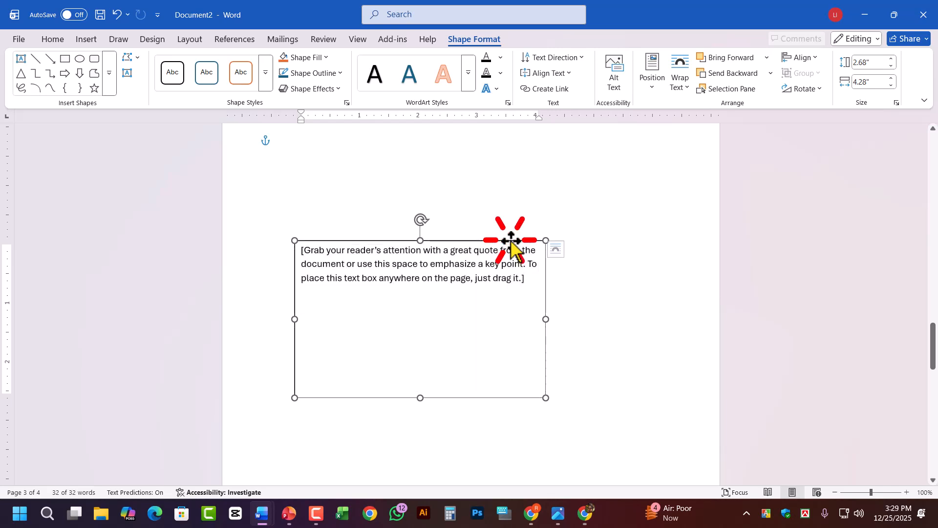
{"action": "scroll", "coordinate": [513, 244], "scroll_direction": "up", "scroll_amount": 3}
{"action": "scroll", "coordinate": [521, 335], "scroll_direction": "down", "scroll_amount": 3}
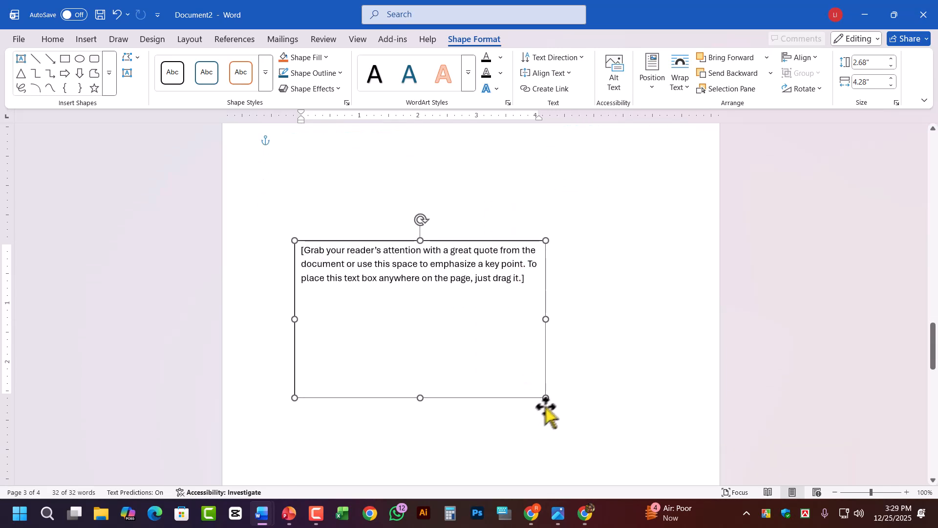
{"action": "left_click_drag", "start_coordinate": [547, 395], "coordinate": [434, 305]}
Step: Move the text box to just below the page 3 letterhead, near the page centre, and set its wrapping to In Front of Text
{"action": "scroll", "coordinate": [443, 308], "scroll_direction": "up", "scroll_amount": 5}
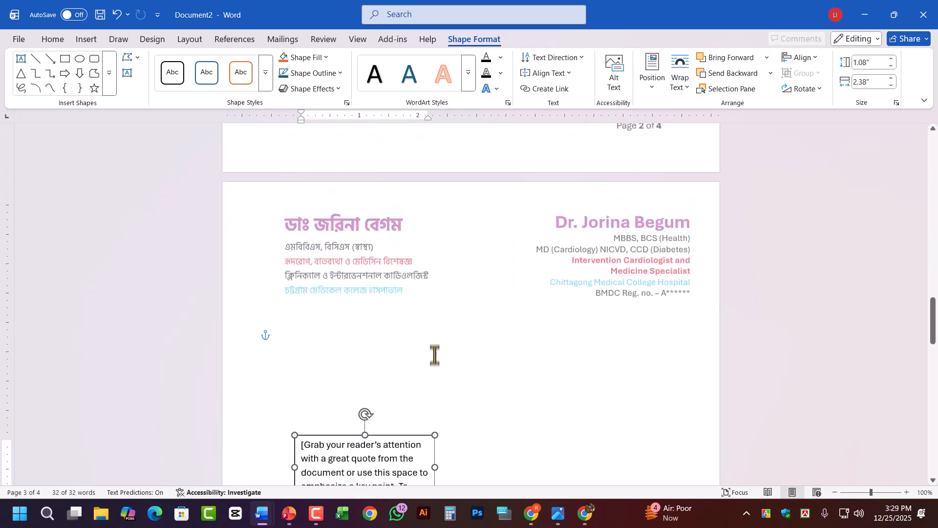
{"action": "left_click_drag", "start_coordinate": [386, 440], "coordinate": [489, 337]}
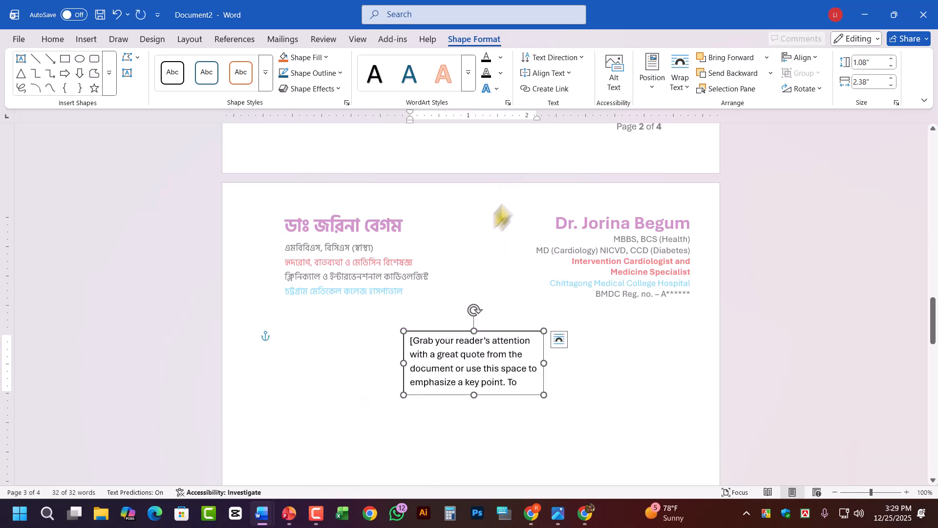
{"action": "left_click_drag", "start_coordinate": [508, 331], "coordinate": [506, 332]}
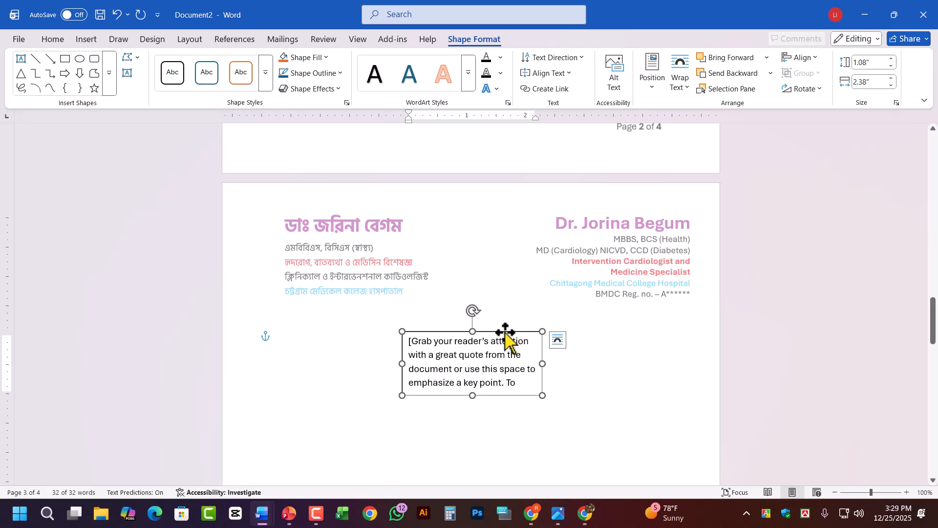
{"action": "left_click", "coordinate": [682, 81]}
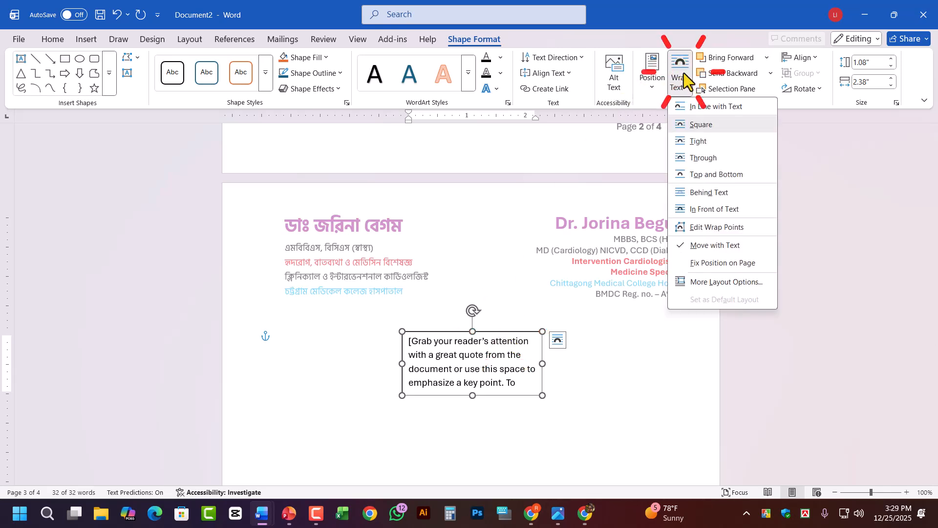
{"action": "left_click", "coordinate": [717, 210]}
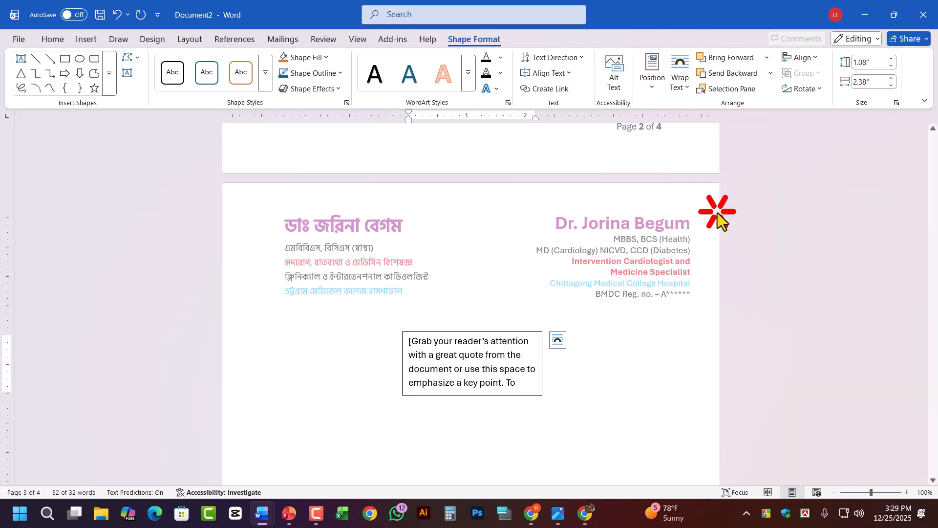
Step: Move the text box between the two name blocks of the page 3 letterhead and replace its placeholder text with "Shikho"
{"action": "left_click_drag", "start_coordinate": [508, 334], "coordinate": [523, 191]}
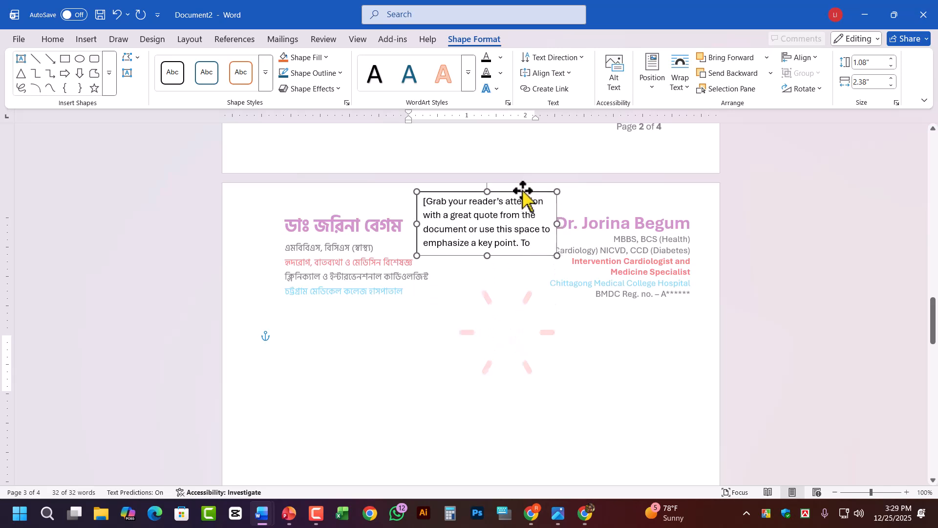
{"action": "left_click", "coordinate": [511, 207]}
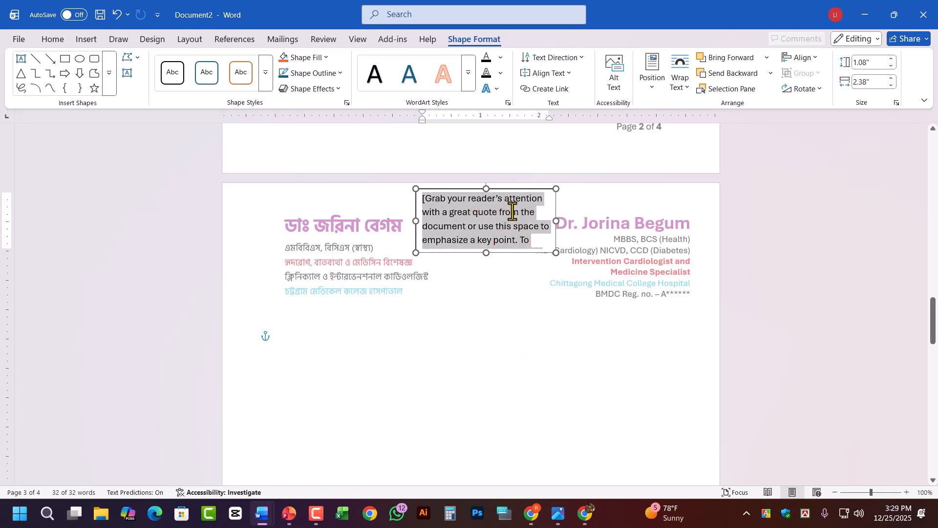
{"action": "type", "text": "Shikh"}
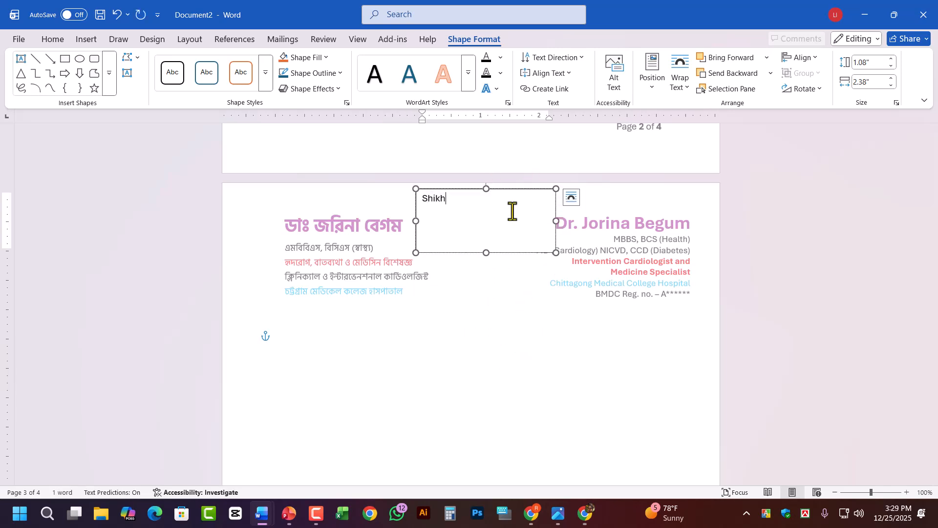
Step: Centre the word "Shikho" in the text box and enlarge it to 28 pt
{"action": "key", "text": "ctrl+e"}
{"action": "left_click_drag", "start_coordinate": [521, 199], "coordinate": [457, 199]}
{"action": "key", "text": "ctrl+shift+period"}
{"action": "key", "text": "ctrl+shift+period"}
{"action": "key", "text": "ctrl+shift+period"}
{"action": "key", "text": "ctrl+shift+period"}
{"action": "key", "text": "ctrl+shift+period"}
{"action": "key", "text": "ctrl+shift+period"}
{"action": "key", "text": "ctrl+shift+period"}
{"action": "key", "text": "ctrl+shift+period"}
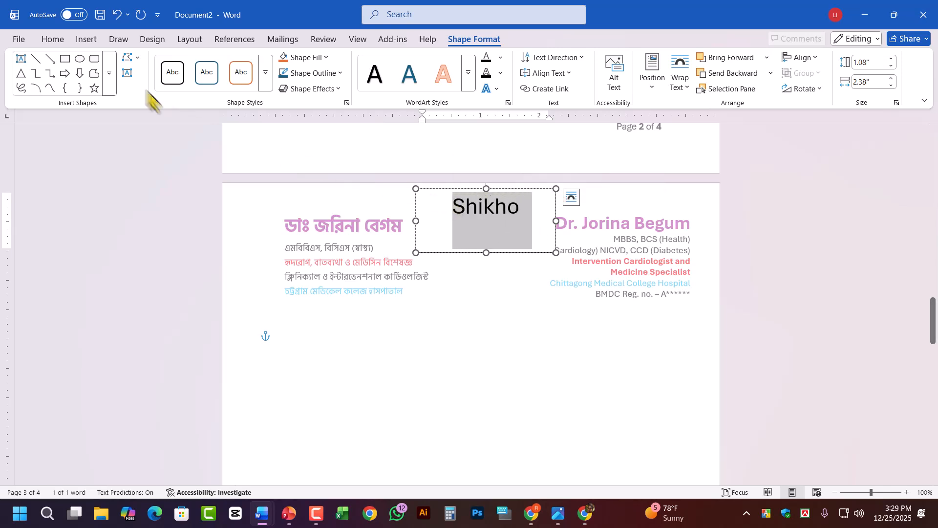
Step: Make the "Shikho" text in the text box red and bold
{"action": "left_click", "coordinate": [59, 39]}
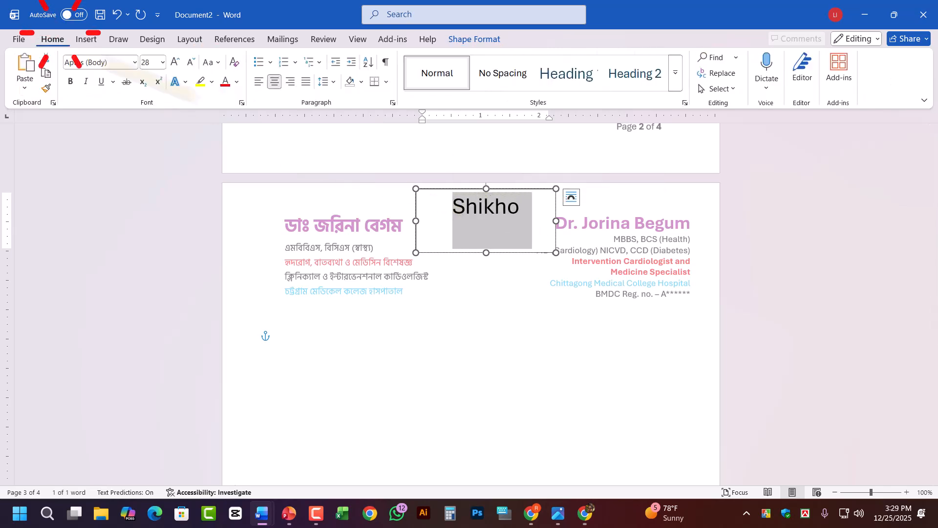
{"action": "left_click", "coordinate": [225, 86]}
{"action": "left_click", "coordinate": [73, 81]}
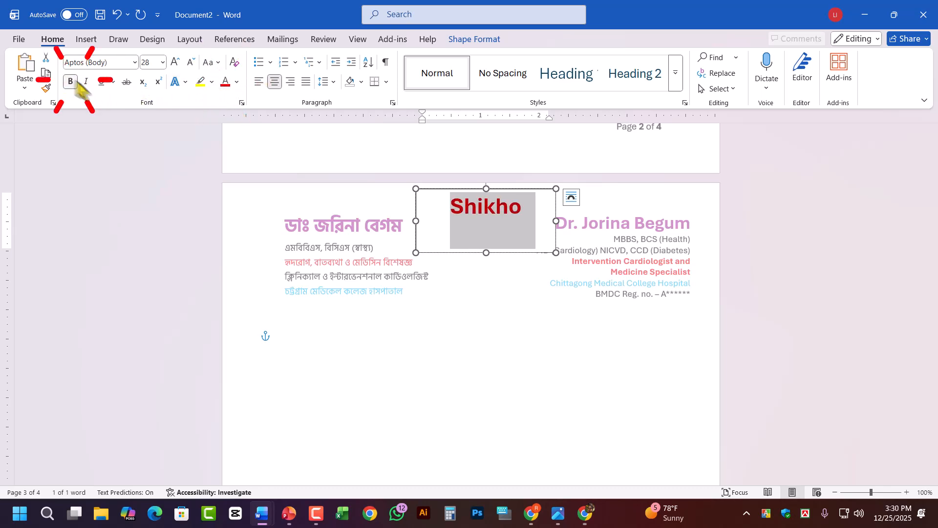
{"action": "left_click", "coordinate": [522, 297]}
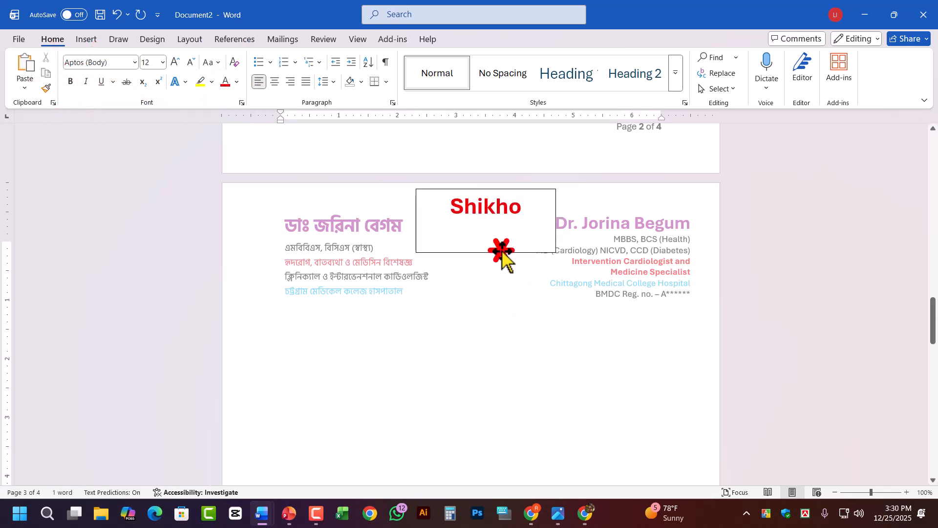
Step: Set the "Shikho" text box to No Fill and No Outline
{"action": "left_click", "coordinate": [501, 252]}
{"action": "left_click", "coordinate": [490, 310]}
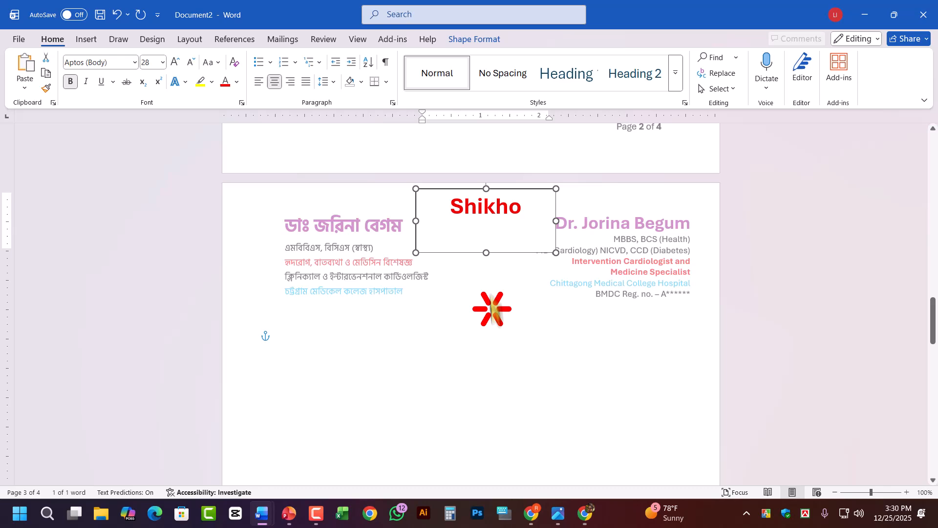
{"action": "left_click", "coordinate": [501, 251]}
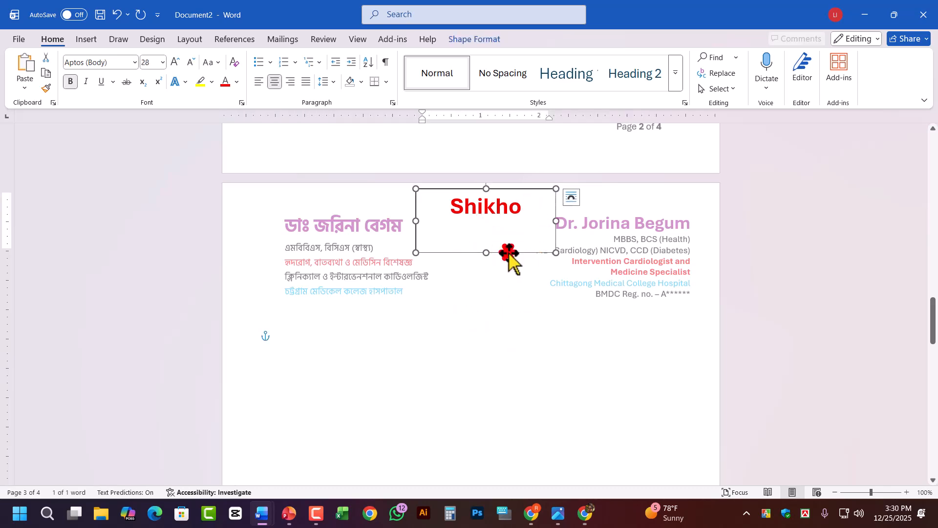
{"action": "left_click", "coordinate": [498, 301]}
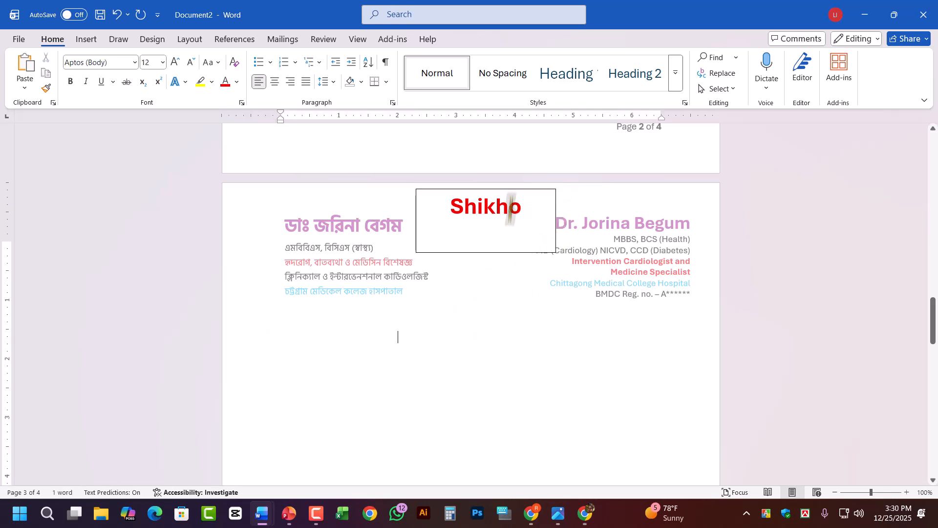
{"action": "left_click", "coordinate": [521, 252]}
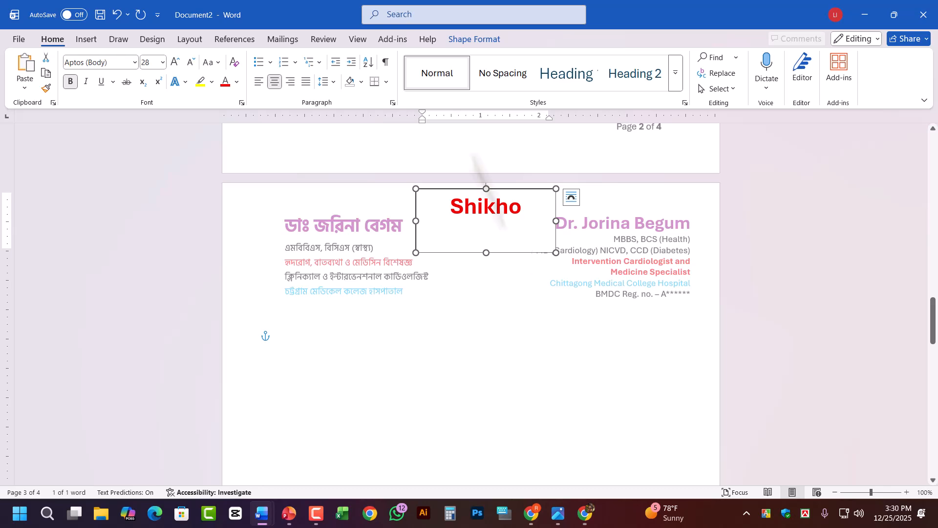
{"action": "left_click", "coordinate": [484, 42]}
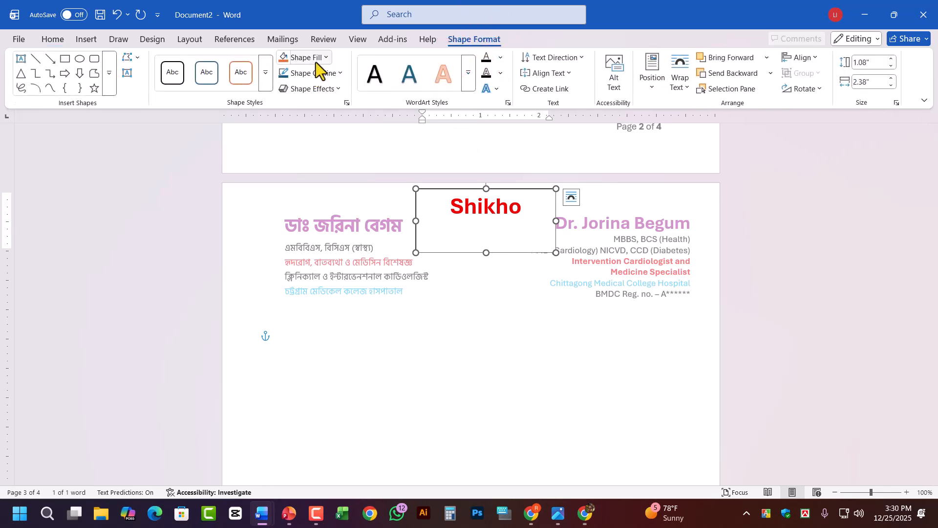
{"action": "left_click", "coordinate": [316, 59]}
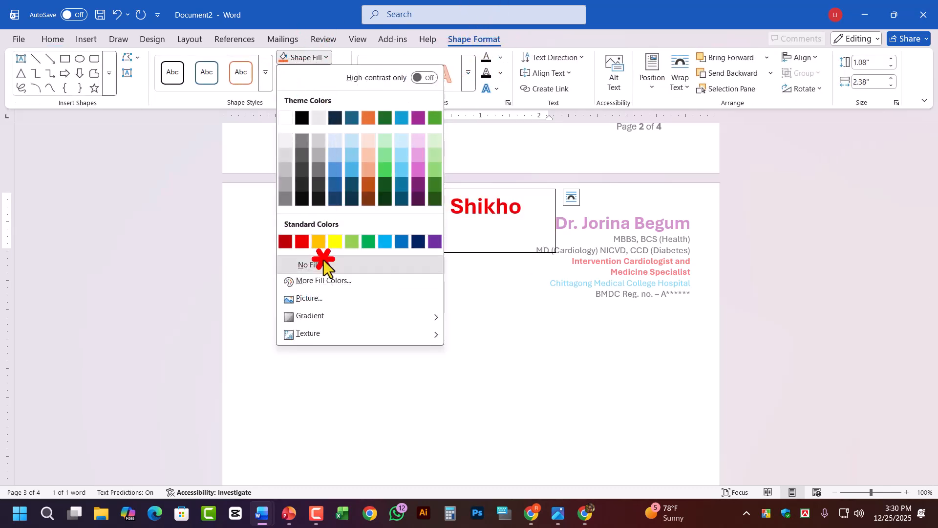
{"action": "left_click", "coordinate": [323, 264]}
{"action": "left_click", "coordinate": [308, 75]}
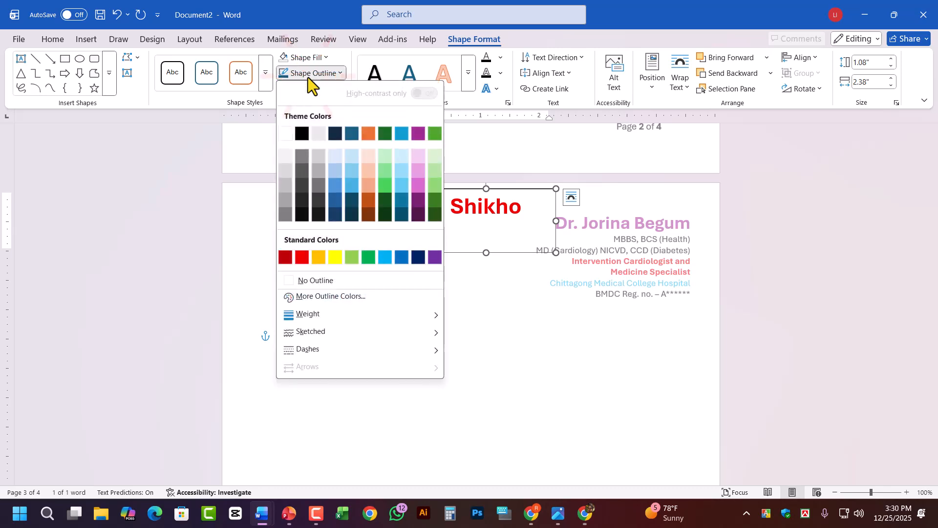
{"action": "left_click", "coordinate": [311, 281]}
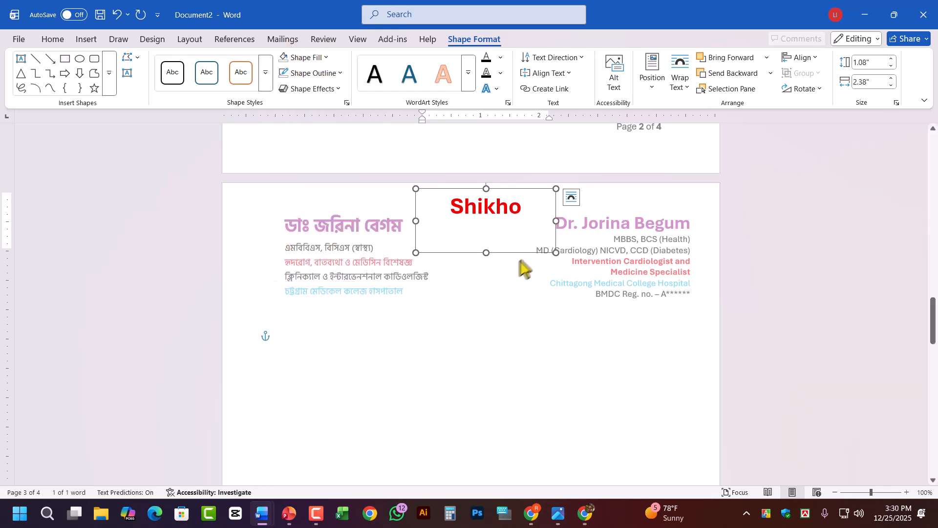
Step: Move the "Shikho" text box slightly down so the word lines up between the two letterhead names
{"action": "left_click_drag", "start_coordinate": [514, 255], "coordinate": [509, 272]}
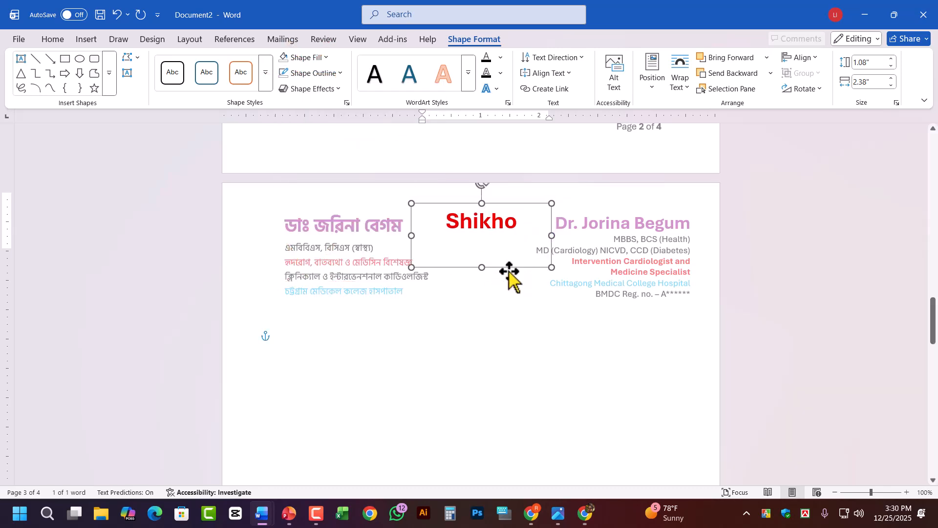
{"action": "left_click", "coordinate": [502, 369]}
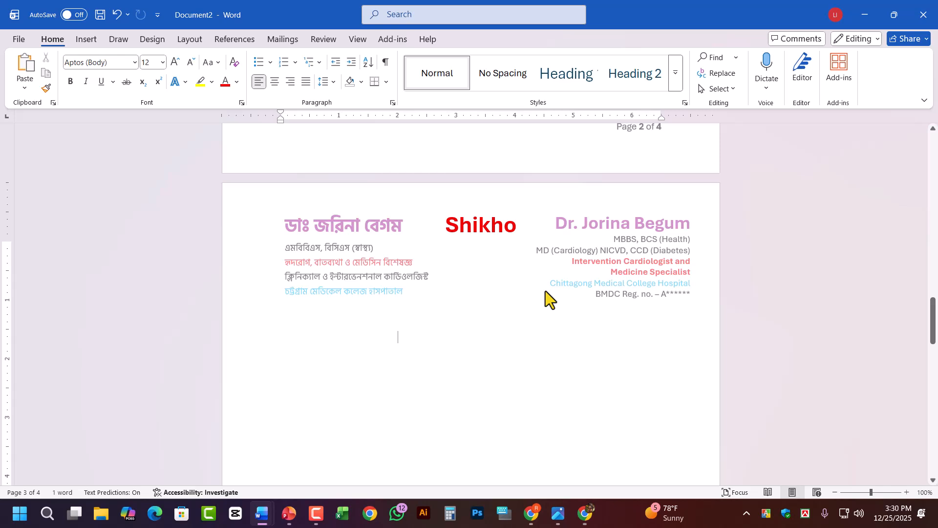
{"action": "left_click", "coordinate": [496, 235]}
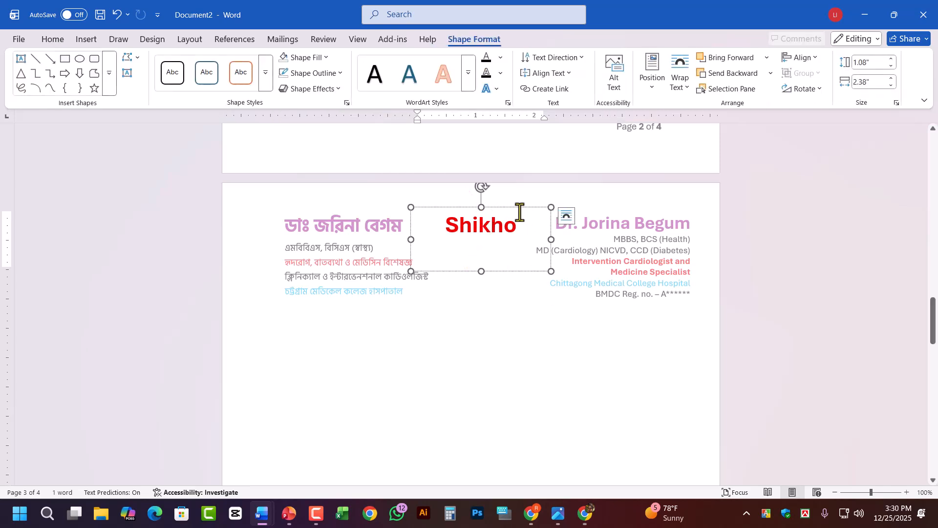
{"action": "left_click", "coordinate": [532, 319]}
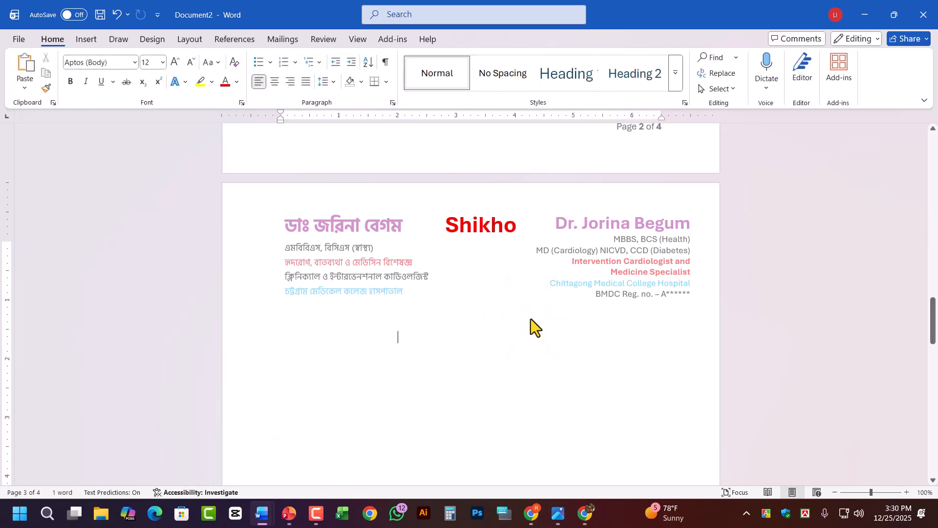
Step: Copy the word "Shikho" from the text box and paste it into the document body below the letterhead
{"action": "left_click", "coordinate": [86, 39]}
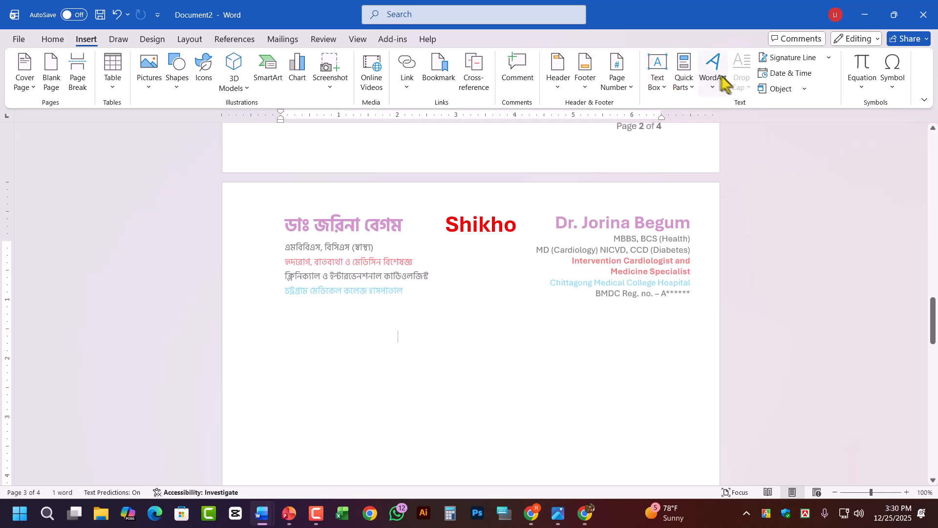
{"action": "left_click", "coordinate": [480, 224]}
{"action": "left_click_drag", "start_coordinate": [511, 225], "coordinate": [417, 230]}
{"action": "key", "text": "ctrl+c"}
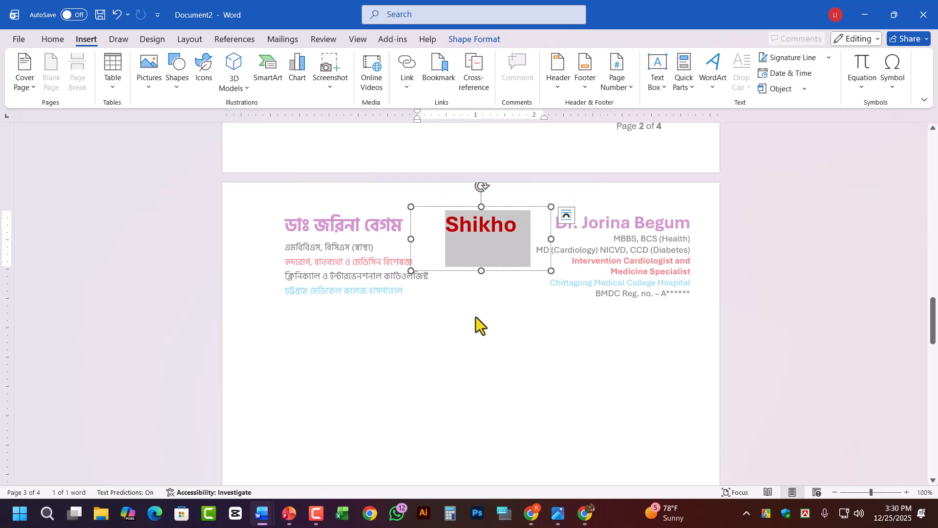
{"action": "left_click", "coordinate": [425, 334]}
{"action": "key", "text": "ctrl+v"}
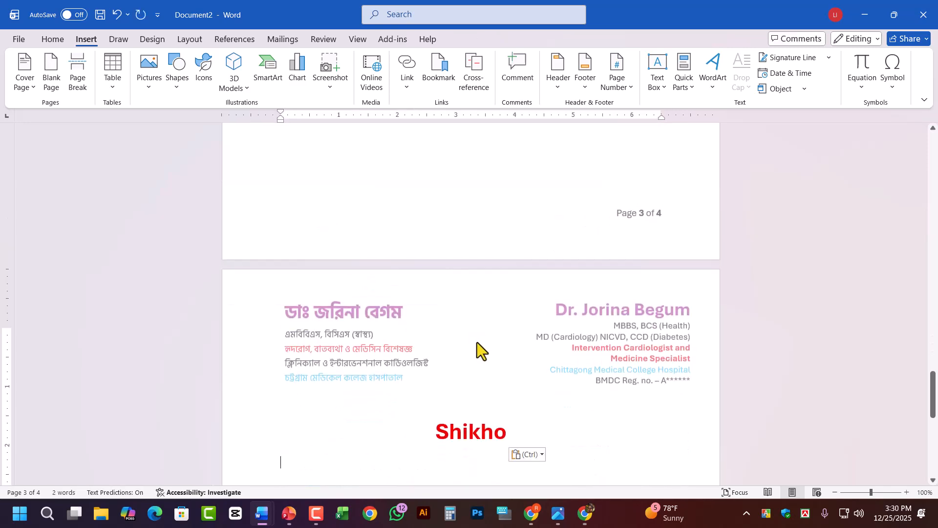
Step: Convert the pasted "Shikho" to WordArt in the purple shadowed style and enlarge its box to about 1.96" high by 4.48" wide
{"action": "left_click_drag", "start_coordinate": [520, 364], "coordinate": [388, 362]}
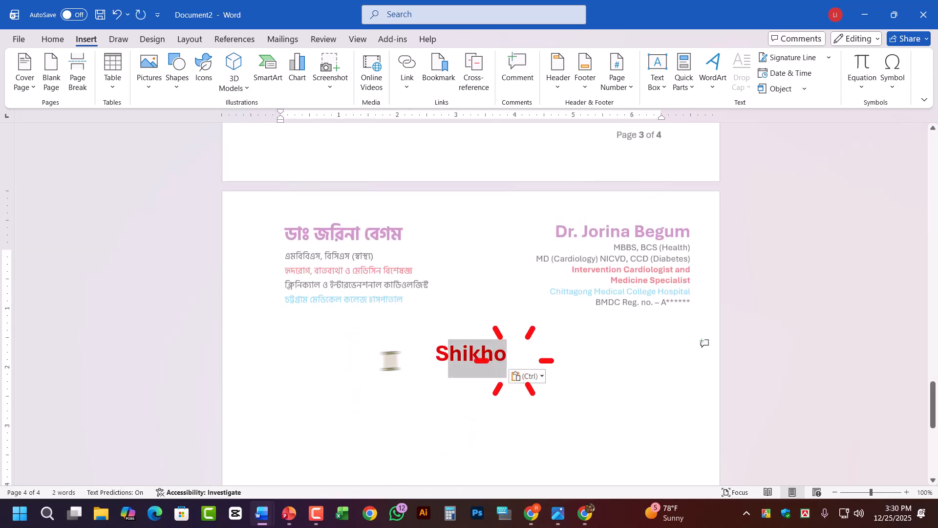
{"action": "left_click", "coordinate": [713, 82]}
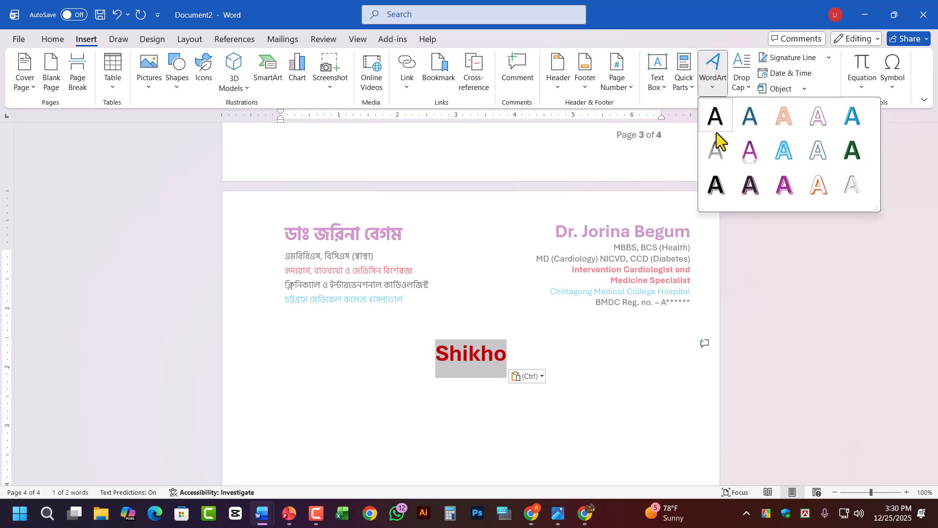
{"action": "left_click", "coordinate": [785, 187]}
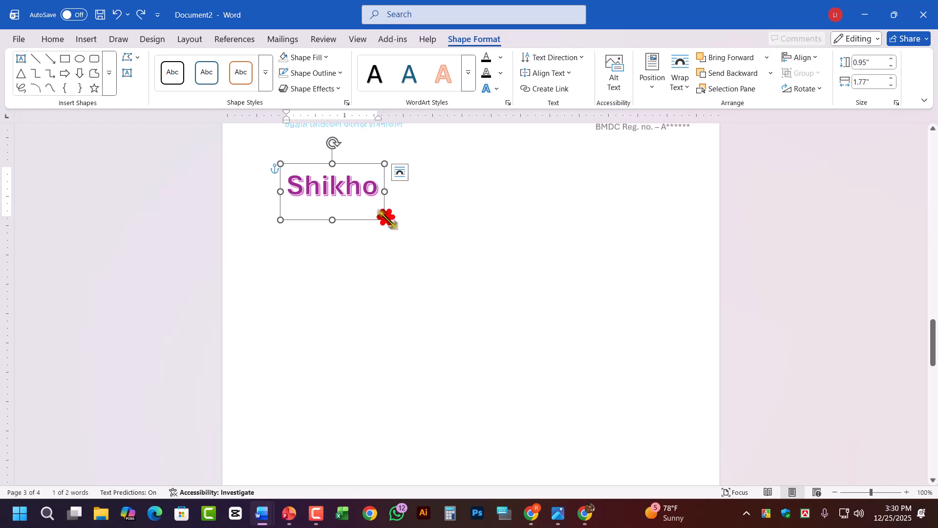
{"action": "left_click_drag", "start_coordinate": [386, 219], "coordinate": [544, 279]}
Step: Increase the "Shikho" WordArt font size to 80 and move the WordArt to the horizontal centre of page 3
{"action": "left_click", "coordinate": [50, 40]}
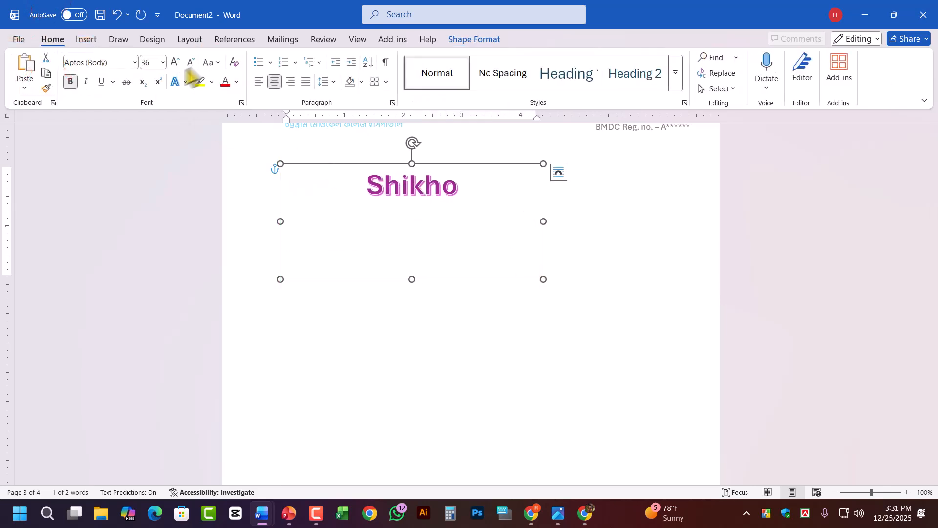
{"action": "left_click", "coordinate": [175, 62]}
{"action": "left_click", "coordinate": [175, 61]}
{"action": "left_click", "coordinate": [176, 62]}
{"action": "left_click", "coordinate": [175, 62]}
{"action": "left_click", "coordinate": [175, 61]}
{"action": "left_click", "coordinate": [176, 62]}
{"action": "left_click", "coordinate": [176, 61]}
{"action": "left_click", "coordinate": [175, 62]}
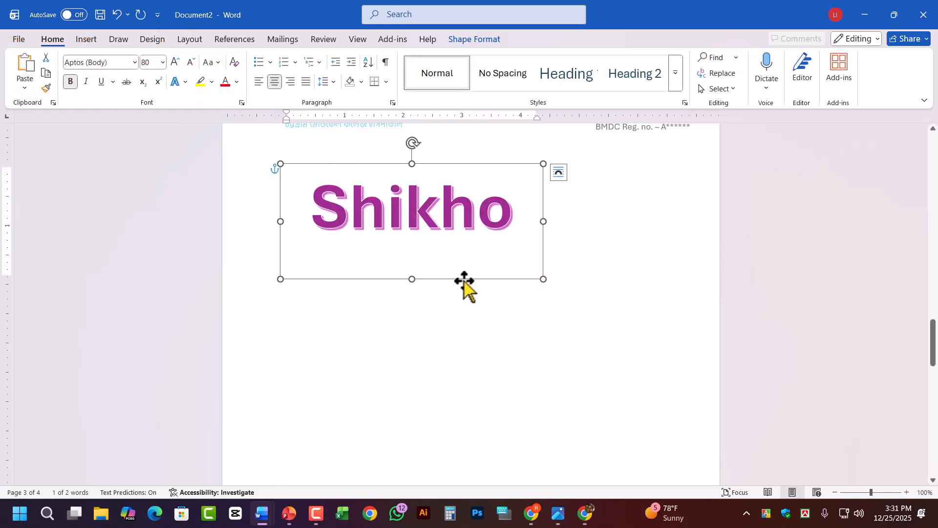
{"action": "left_click_drag", "start_coordinate": [465, 281], "coordinate": [525, 314]}
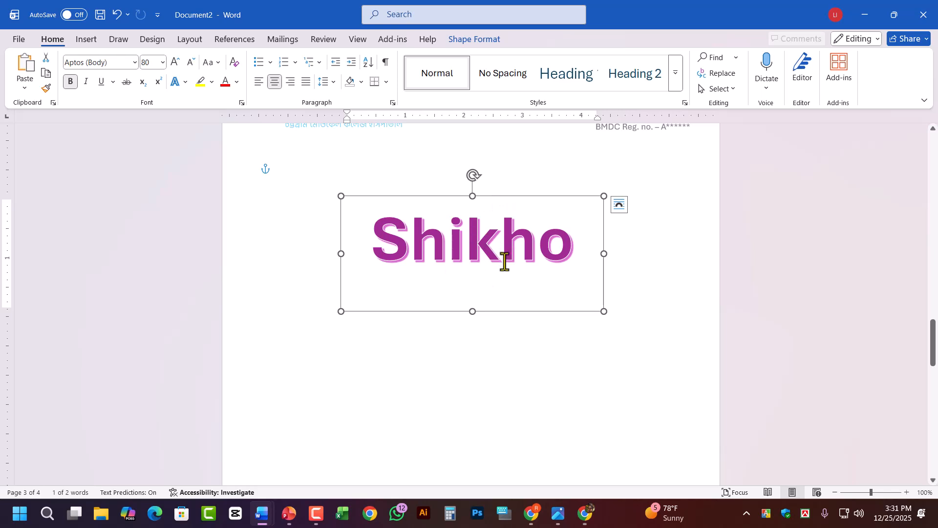
Step: Apply the upward-arching Follow Path transform to the "Shikho" WordArt and reduce its box height to about 1.54"
{"action": "left_click", "coordinate": [470, 40]}
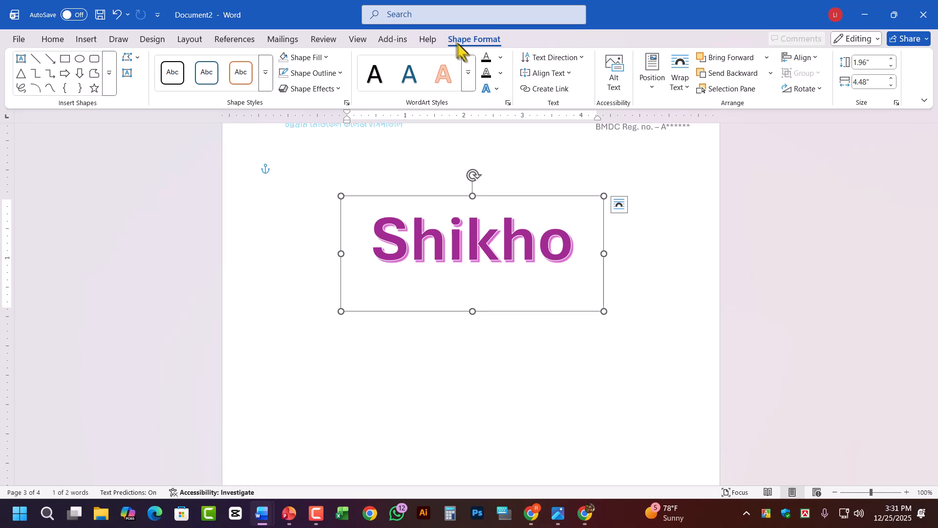
{"action": "left_click", "coordinate": [498, 89]}
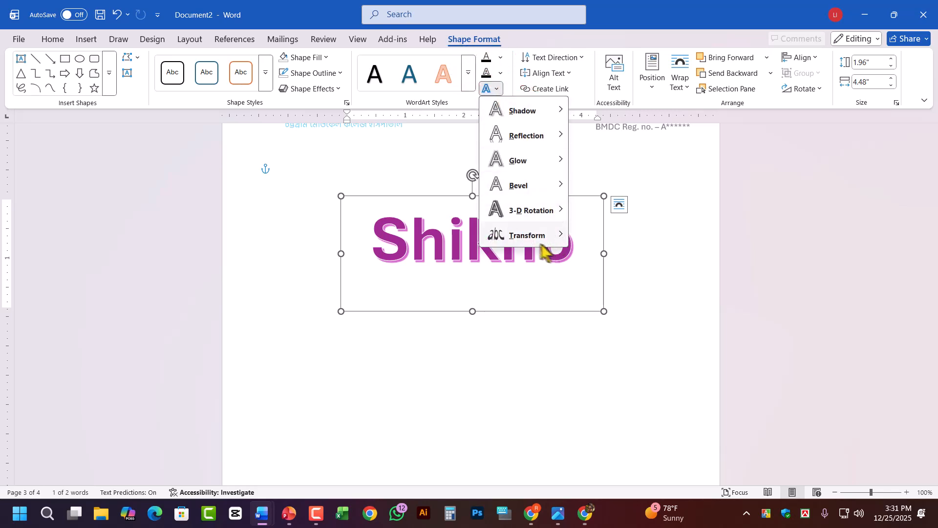
{"action": "mouse_move", "coordinate": [521, 239]}
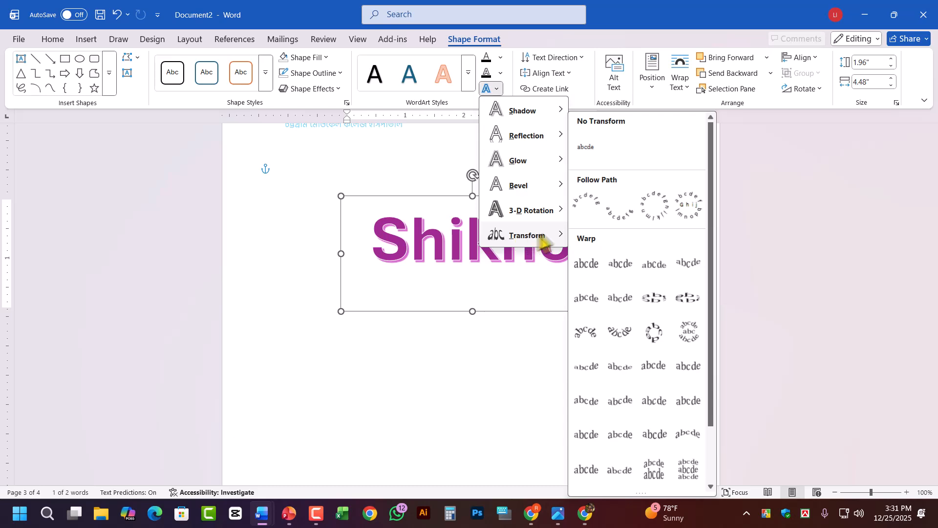
{"action": "left_click", "coordinate": [584, 204]}
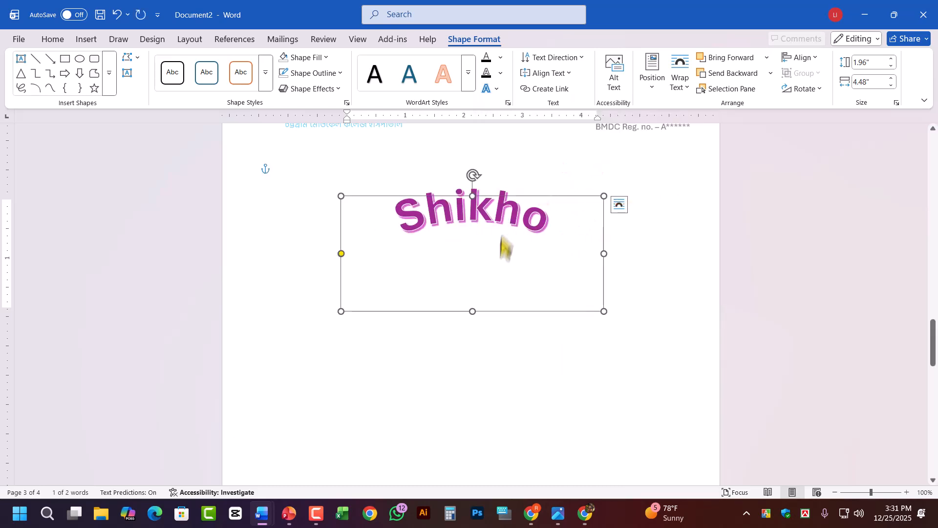
{"action": "left_click_drag", "start_coordinate": [472, 311], "coordinate": [466, 458]}
{"action": "mouse_move", "coordinate": [467, 293]}
{"action": "left_mouse_down"}
{"action": "mouse_move", "coordinate": [464, 365]}
{"action": "mouse_move", "coordinate": [460, 287]}
{"action": "left_mouse_up"}
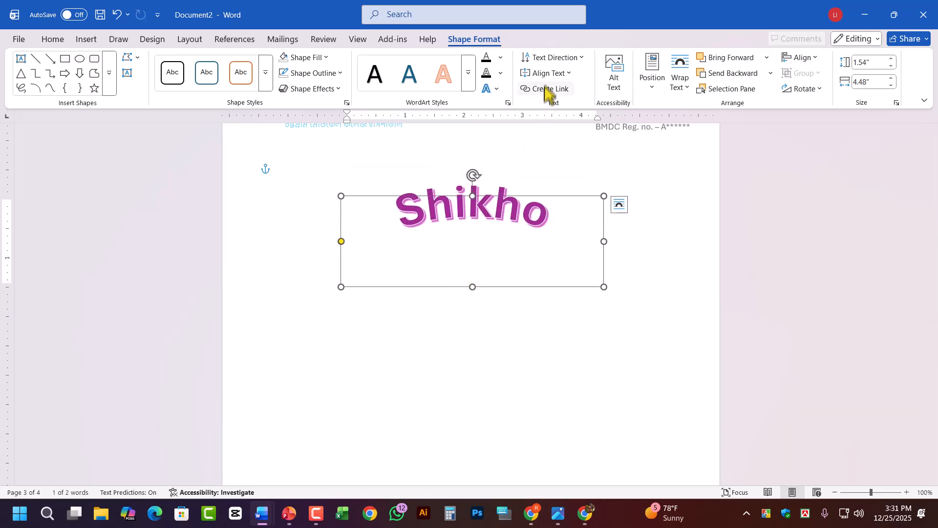
Step: Apply the Warp transform that tapers both ends to the "Shikho" WordArt and shift the WordArt slightly upward
{"action": "left_click", "coordinate": [498, 91]}
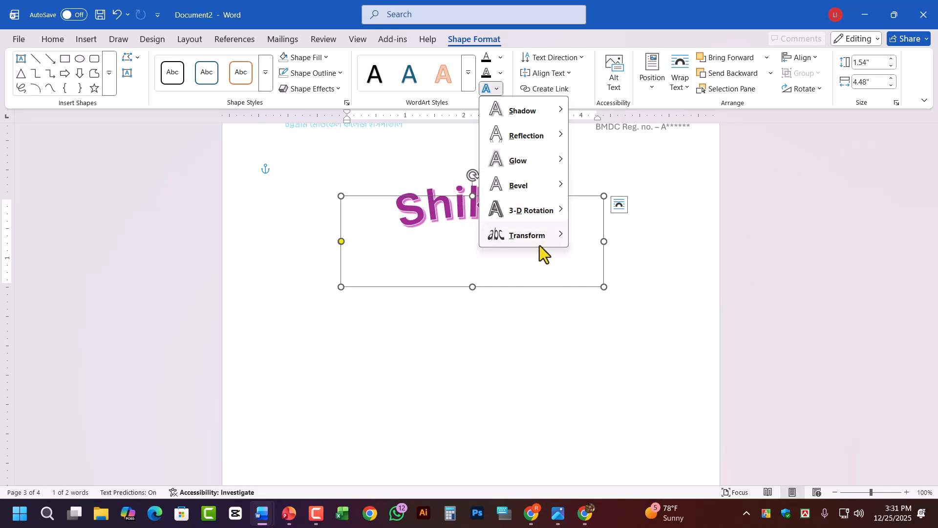
{"action": "mouse_move", "coordinate": [540, 245]}
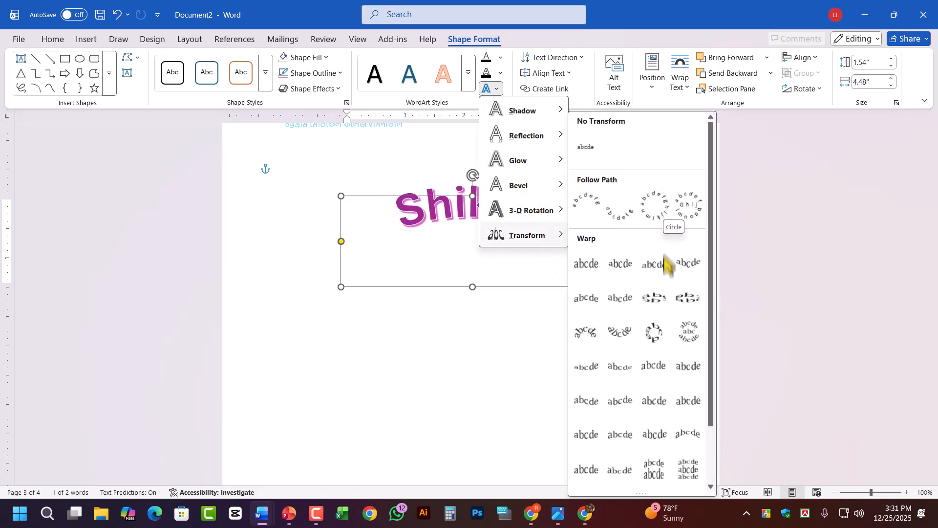
{"action": "left_click", "coordinate": [619, 265]}
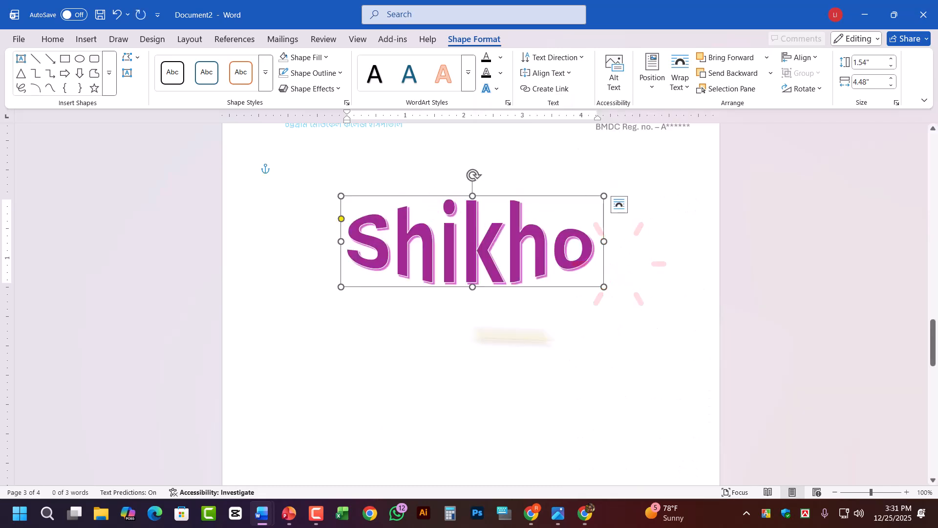
{"action": "mouse_move", "coordinate": [503, 288]}
{"action": "left_mouse_down"}
{"action": "mouse_move", "coordinate": [448, 262]}
{"action": "mouse_move", "coordinate": [467, 269]}
{"action": "mouse_move", "coordinate": [470, 287]}
{"action": "mouse_move", "coordinate": [506, 287]}
{"action": "mouse_move", "coordinate": [501, 266]}
{"action": "mouse_move", "coordinate": [509, 281]}
{"action": "left_mouse_up"}
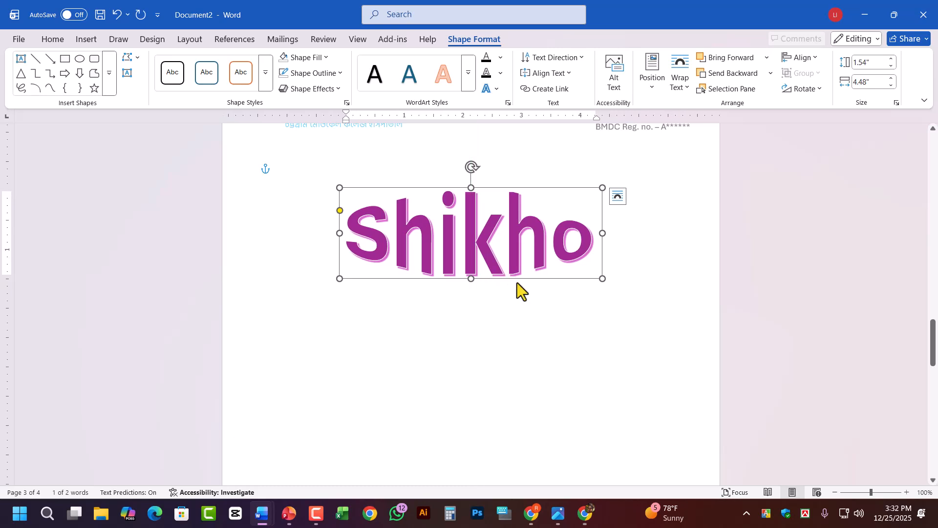
{"action": "left_click", "coordinate": [520, 279]}
{"action": "left_click", "coordinate": [492, 89]}
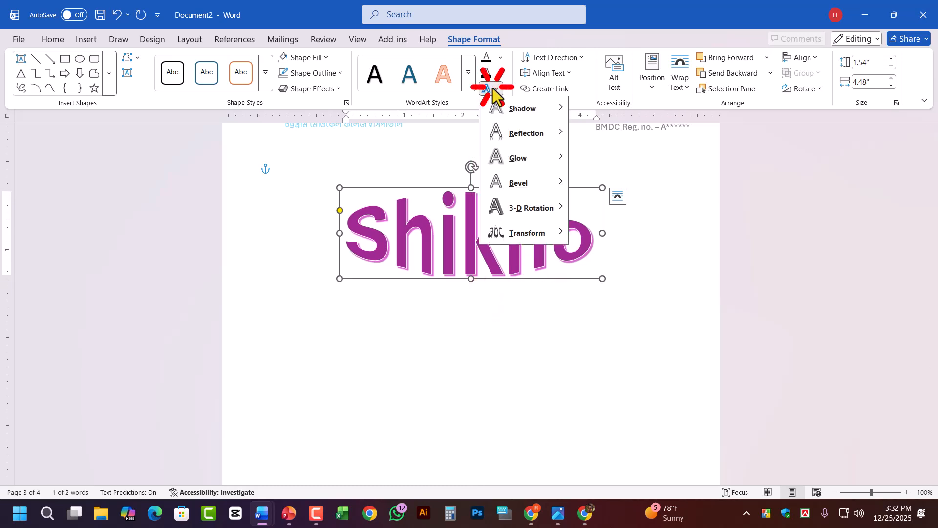
{"action": "mouse_move", "coordinate": [523, 138]}
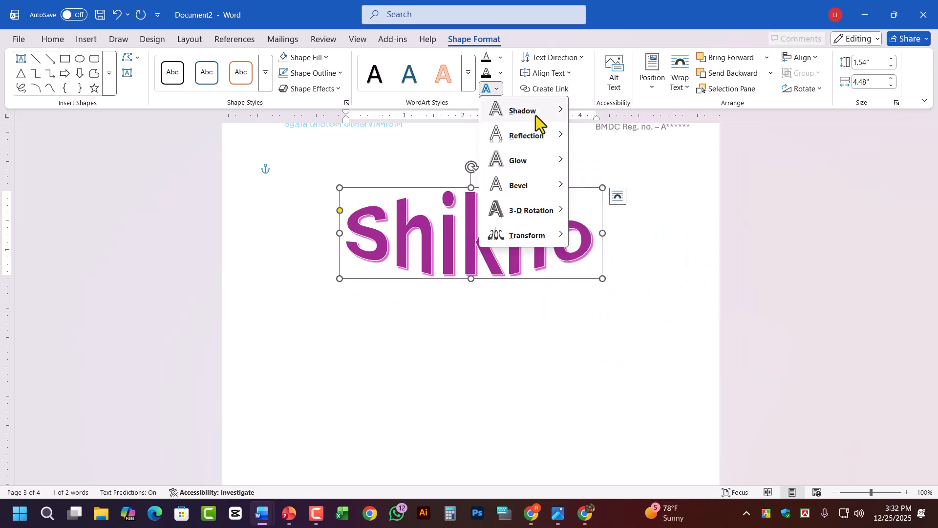
{"action": "mouse_move", "coordinate": [535, 115]}
{"action": "left_click", "coordinate": [514, 341]}
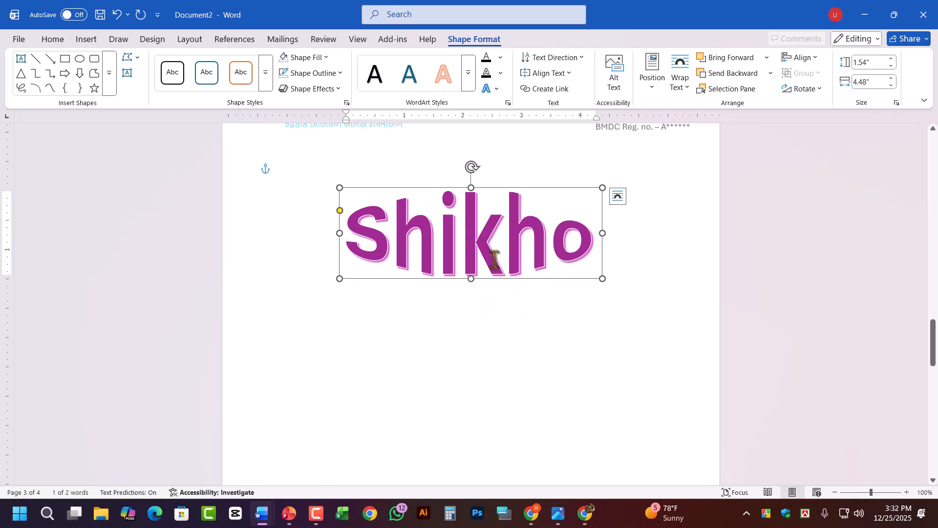
Step: Delete the "Shikho" WordArt from the body of page 3
{"action": "key", "text": "Delete"}
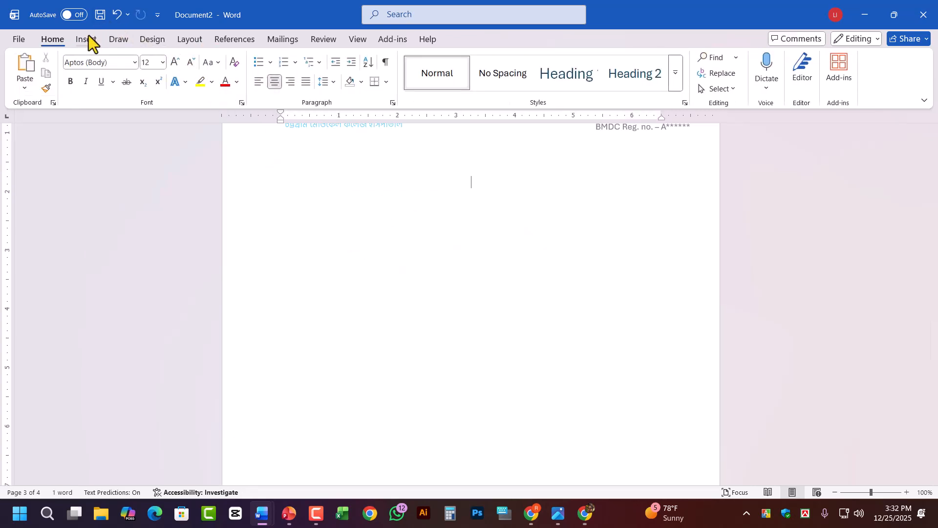
{"action": "left_click", "coordinate": [88, 39]}
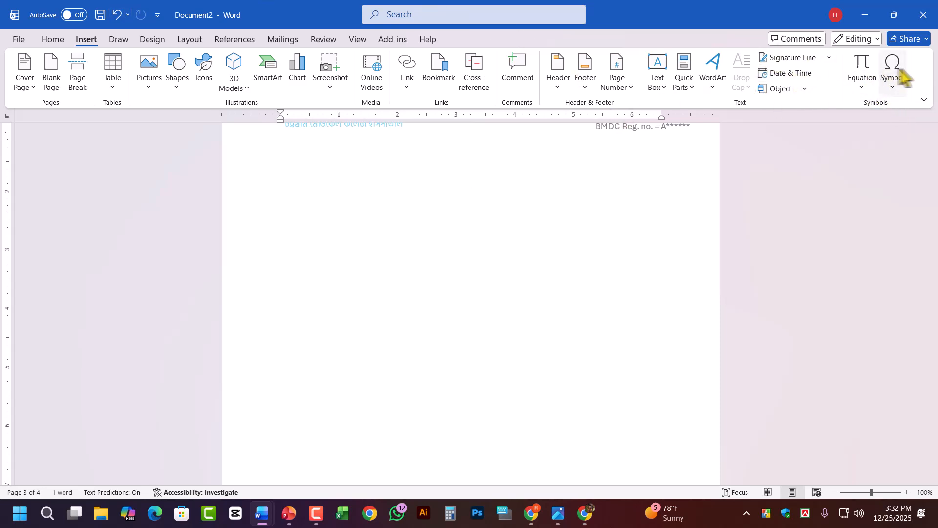
{"action": "left_click", "coordinate": [508, 197]}
{"action": "scroll", "coordinate": [489, 220], "scroll_direction": "up", "scroll_amount": 2}
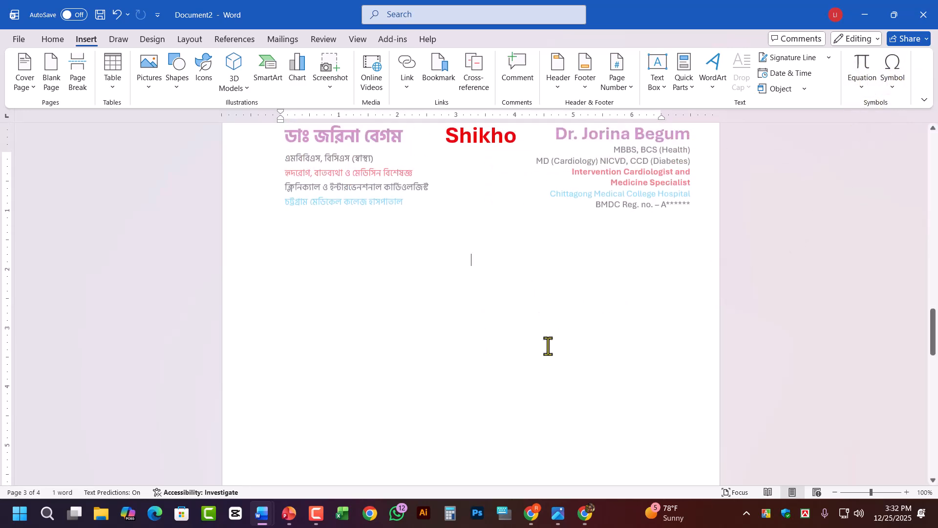
{"action": "scroll", "coordinate": [509, 377], "scroll_direction": "up", "scroll_amount": 4}
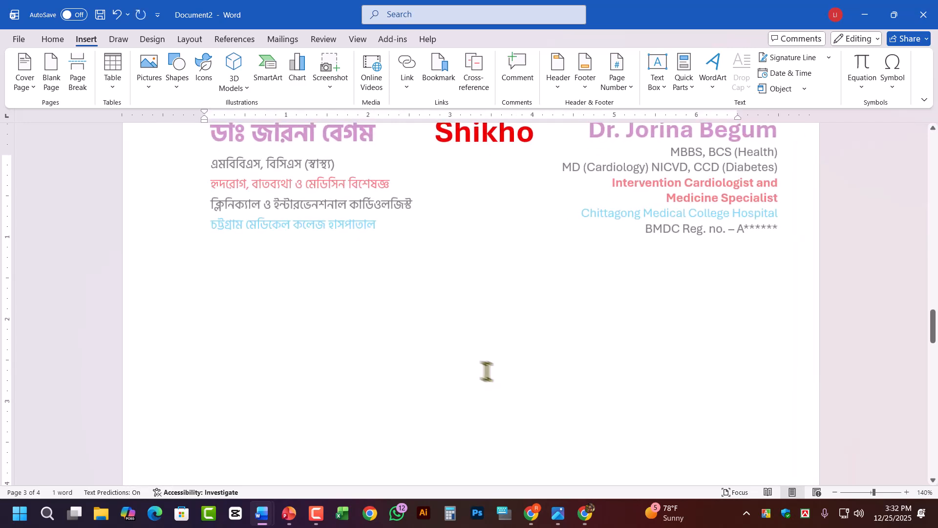
Step: Open the full symbol picker for the body below the letterhead and insert the Symbol font's blank character, code 32
{"action": "left_click", "coordinate": [325, 318]}
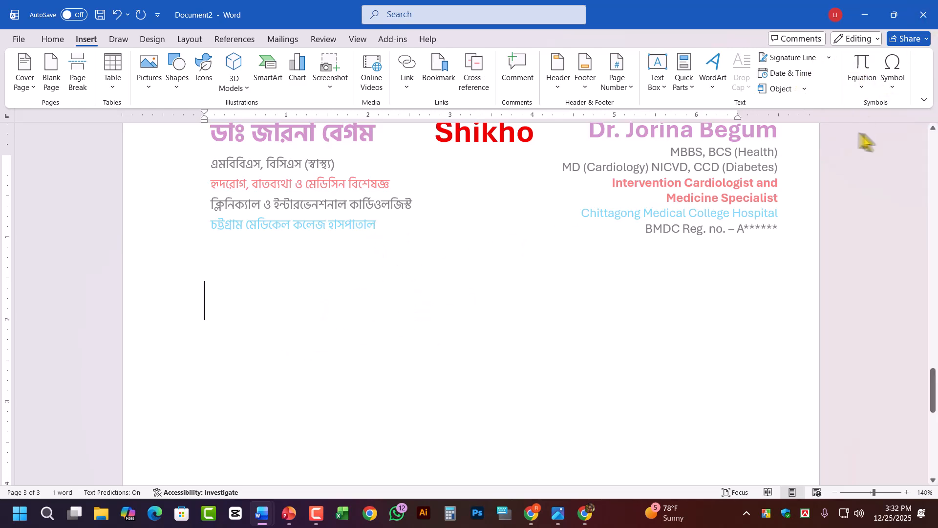
{"action": "left_click", "coordinate": [894, 71]}
{"action": "left_click", "coordinate": [895, 188]}
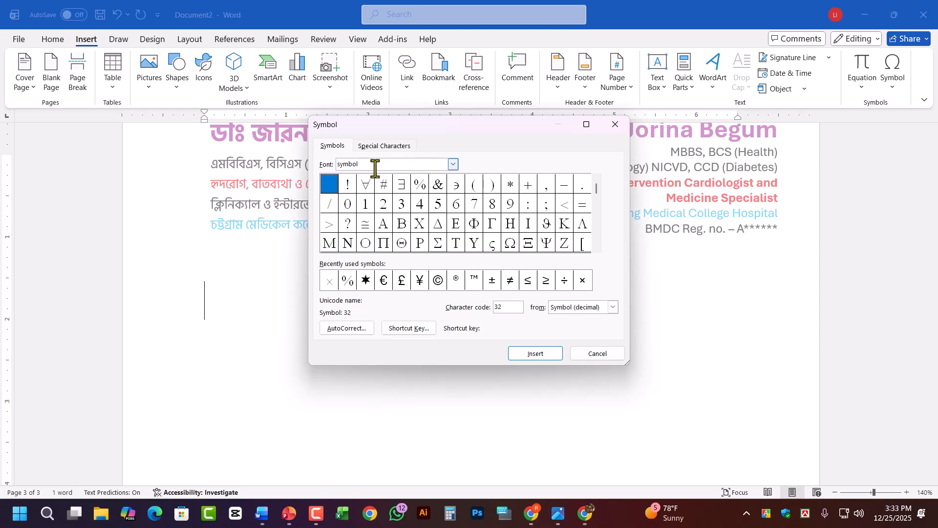
{"action": "key", "text": "Return"}
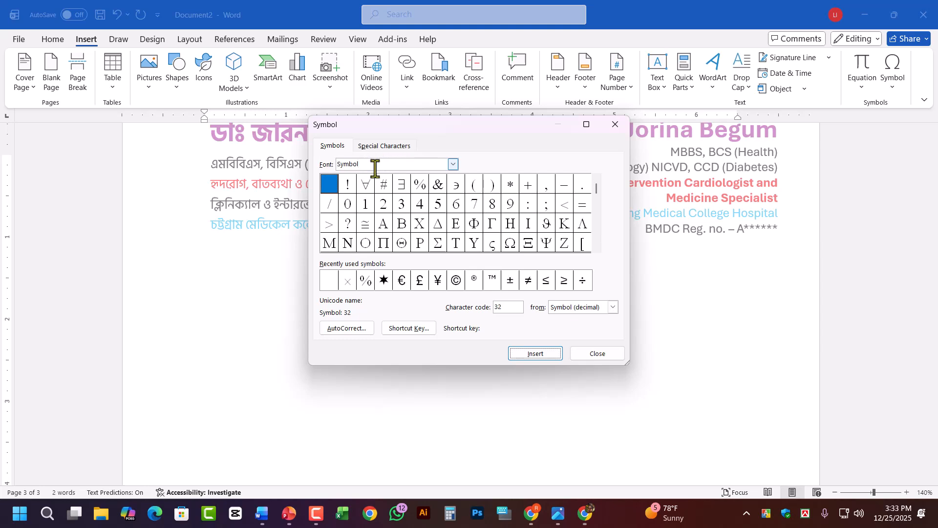
Step: Look through the Symbol font's character grid, including the card suits, arrows and mathematical signs, and close the symbol picker
{"action": "left_click", "coordinate": [597, 246]}
{"action": "left_click", "coordinate": [597, 247]}
{"action": "left_click", "coordinate": [597, 246]}
{"action": "left_click", "coordinate": [597, 246]}
{"action": "left_click", "coordinate": [597, 247]}
{"action": "left_click", "coordinate": [597, 247]}
{"action": "left_click", "coordinate": [597, 247]}
{"action": "left_click", "coordinate": [597, 247]}
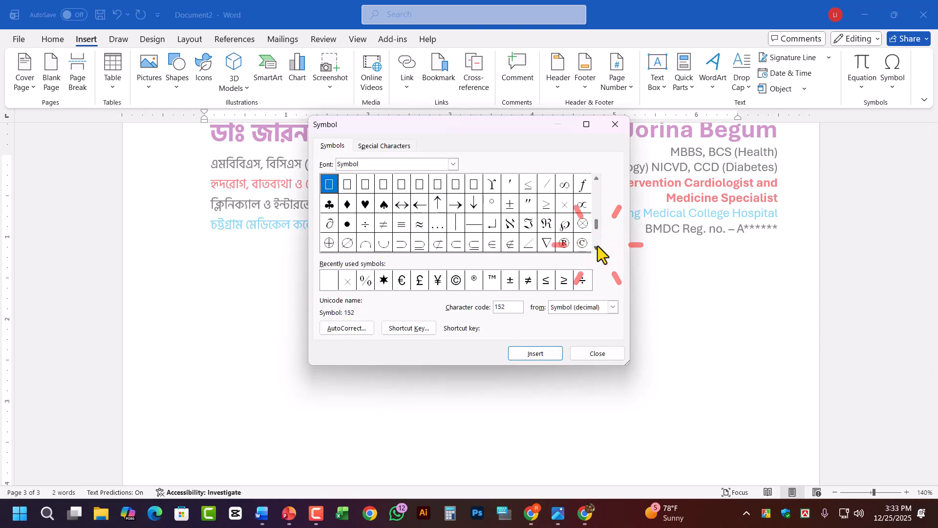
{"action": "left_click", "coordinate": [596, 247]}
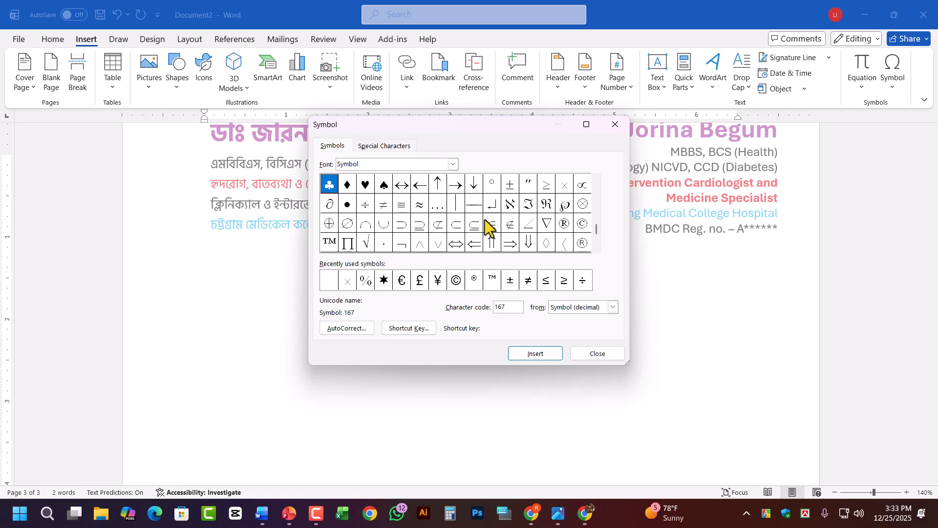
{"action": "left_click", "coordinate": [596, 248]}
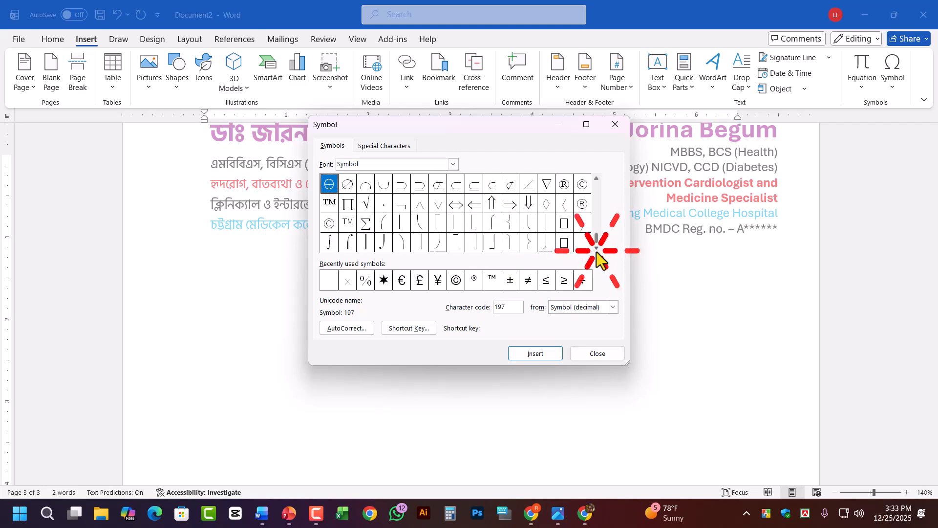
{"action": "left_click", "coordinate": [596, 179]}
{"action": "left_click", "coordinate": [596, 179]}
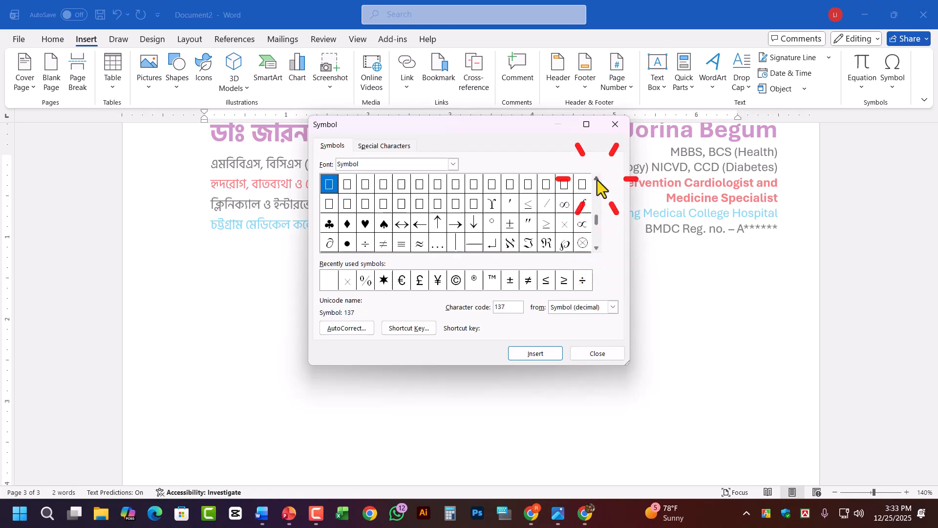
{"action": "left_click", "coordinate": [491, 223]}
{"action": "left_click", "coordinate": [598, 351]}
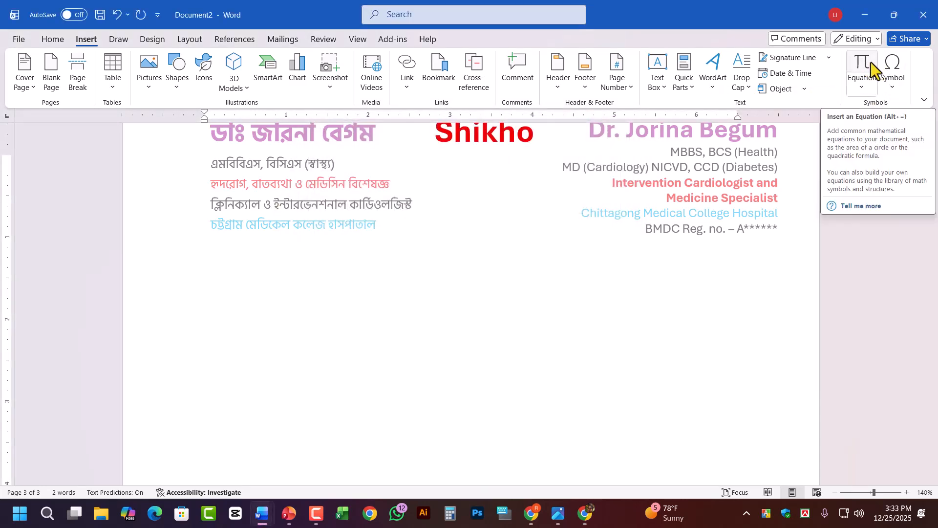
Step: Insert a new equation below the letterhead and enter a+b in it
{"action": "left_click", "coordinate": [868, 63]}
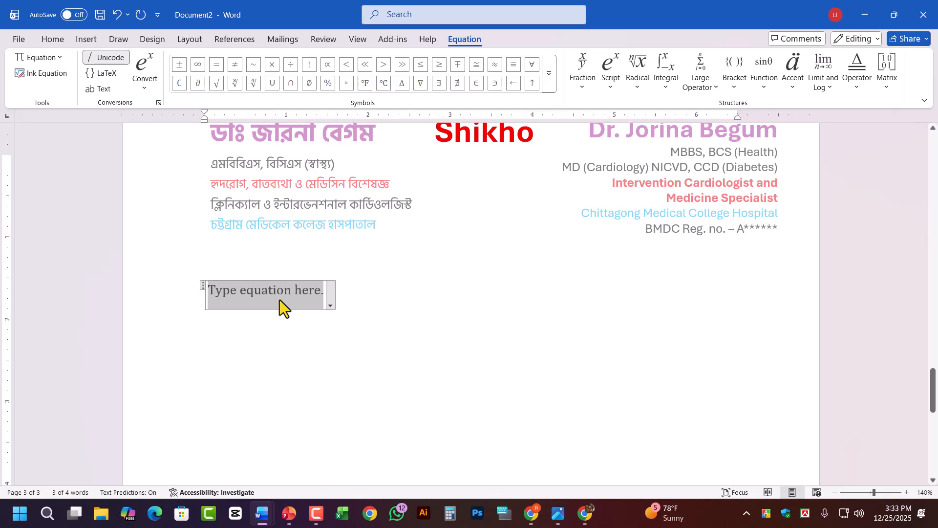
{"action": "type", "text": "a"}
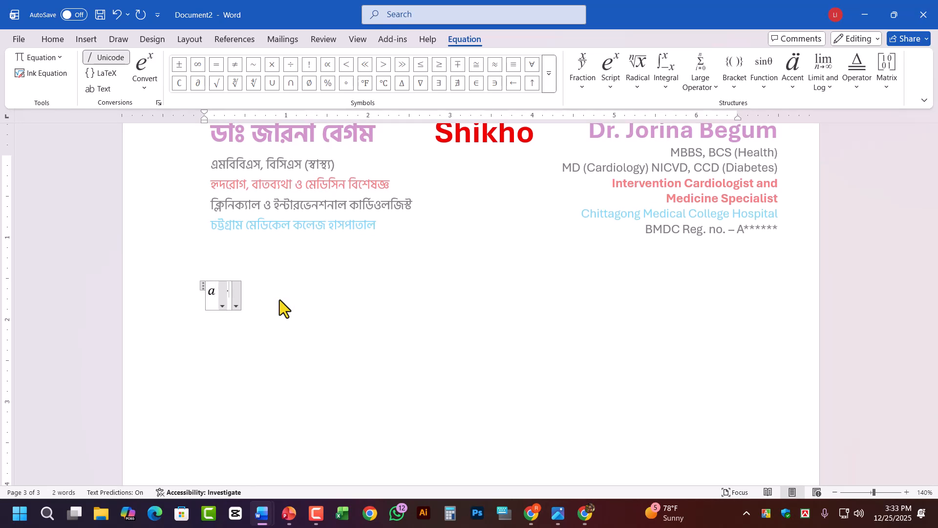
{"action": "type", "text": "+b"}
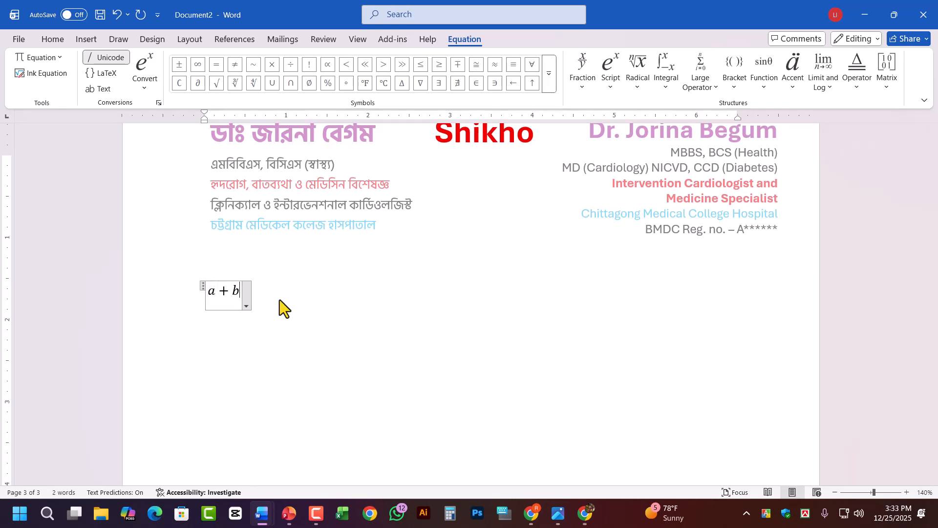
Step: Enclose the whole a+b expression in parentheses using the equation's bracket structure
{"action": "mouse_move", "coordinate": [209, 292]}
{"action": "left_mouse_down"}
{"action": "mouse_move", "coordinate": [237, 292]}
{"action": "mouse_move", "coordinate": [203, 296]}
{"action": "mouse_move", "coordinate": [212, 294]}
{"action": "left_mouse_up"}
{"action": "left_click", "coordinate": [240, 293]}
{"action": "left_click", "coordinate": [225, 300]}
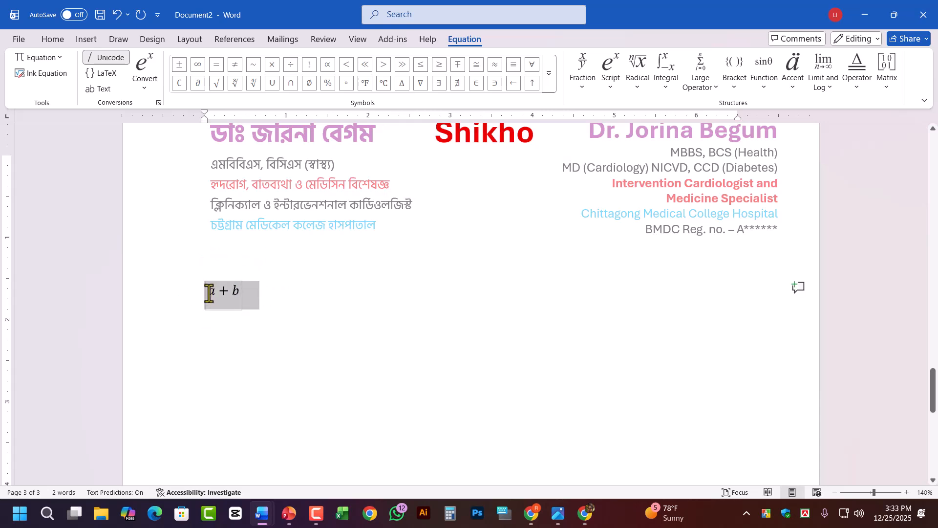
{"action": "left_click", "coordinate": [740, 72]}
{"action": "left_click", "coordinate": [748, 147]}
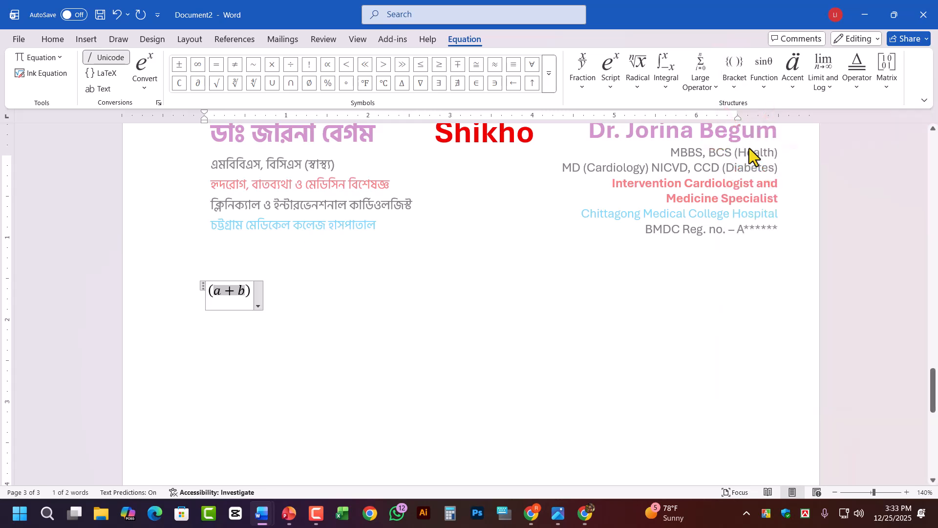
Step: Apply the superscript structure to the bracketed (a+b) expression and enter 2 as its exponent
{"action": "left_click", "coordinate": [249, 294]}
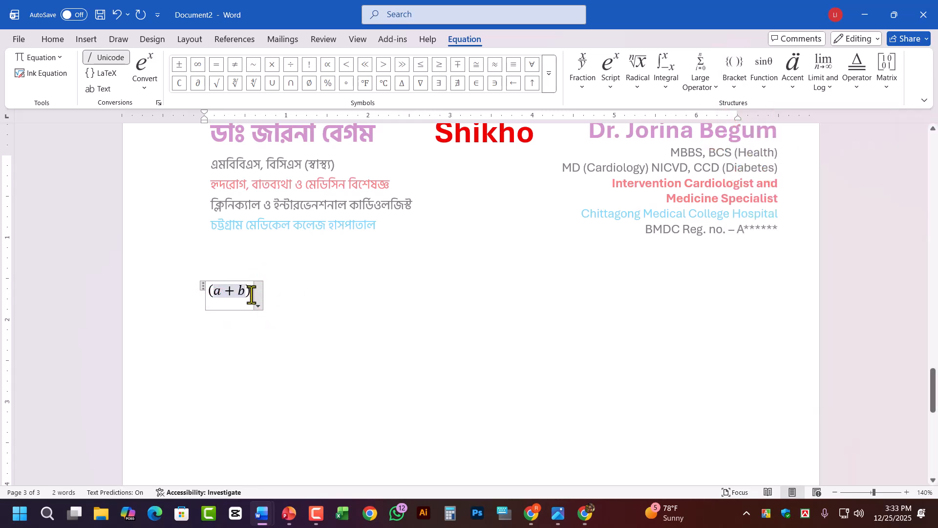
{"action": "left_click_drag", "start_coordinate": [250, 293], "coordinate": [207, 291]}
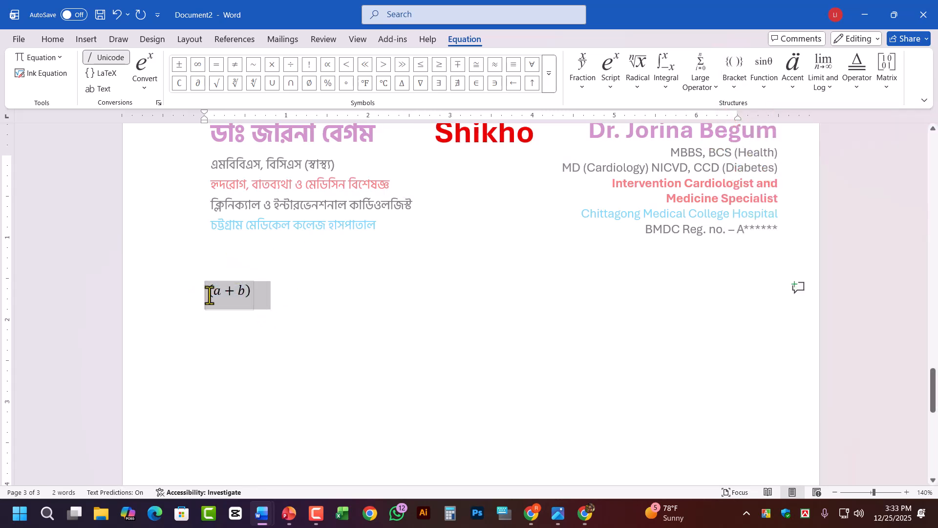
{"action": "left_click", "coordinate": [611, 83]}
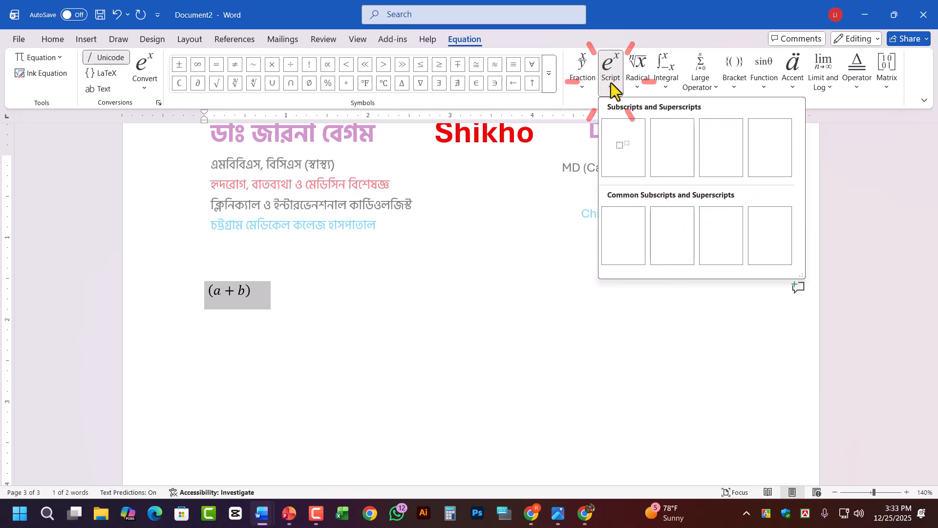
{"action": "left_click", "coordinate": [625, 147]}
{"action": "left_click", "coordinate": [256, 288]}
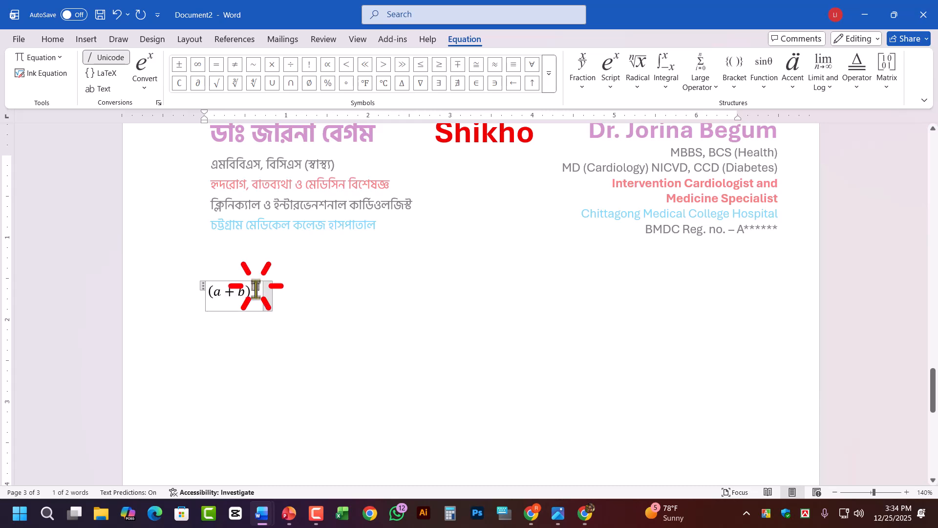
{"action": "type", "text": "2"}
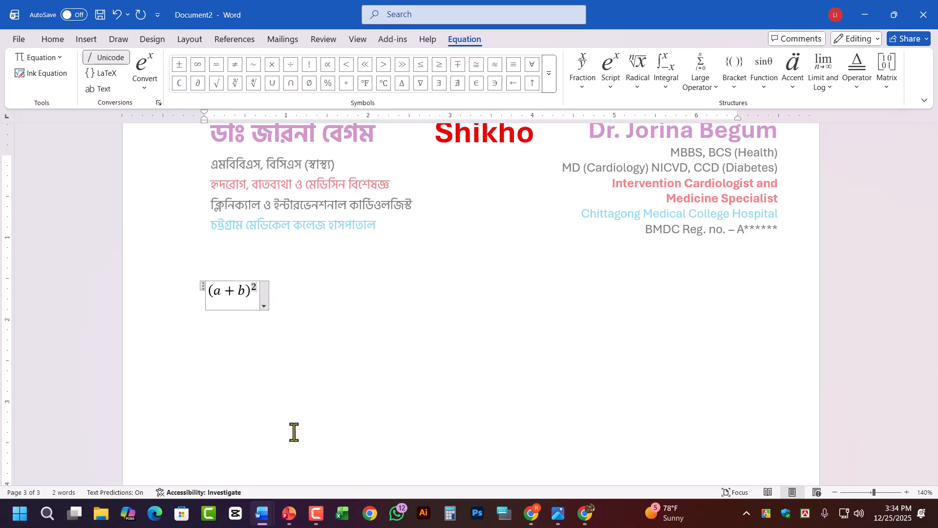
{"action": "type", "text": "kjkj"}
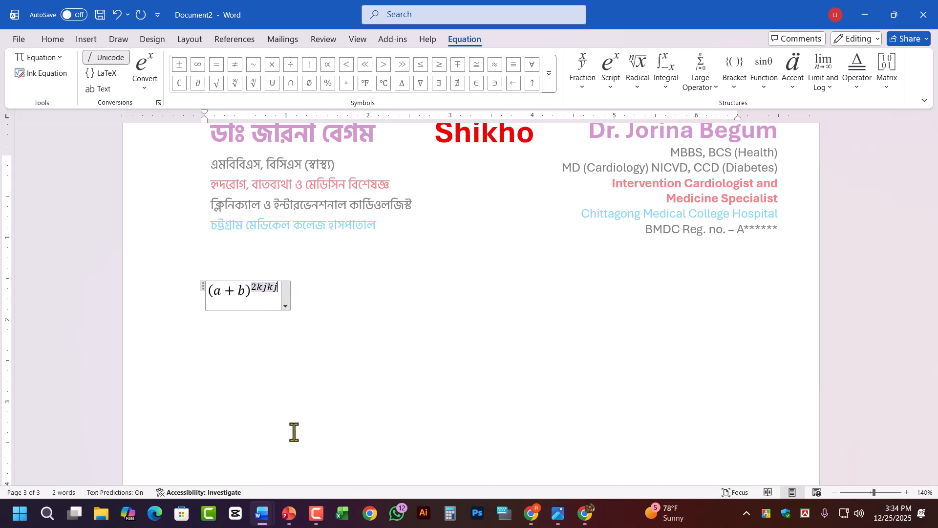
{"action": "key", "text": "BackSpace"}
{"action": "key", "text": "BackSpace"}
{"action": "key", "text": "BackSpace"}
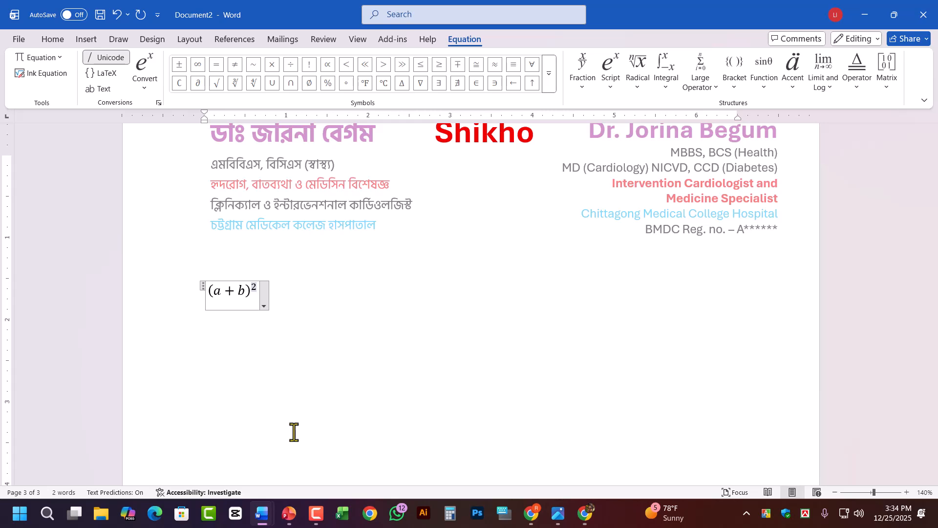
Step: Show the On-Screen Keyboard briefly, minimize it, and place the insertion point just after the equation's exponent
{"action": "left_click", "coordinate": [504, 513]}
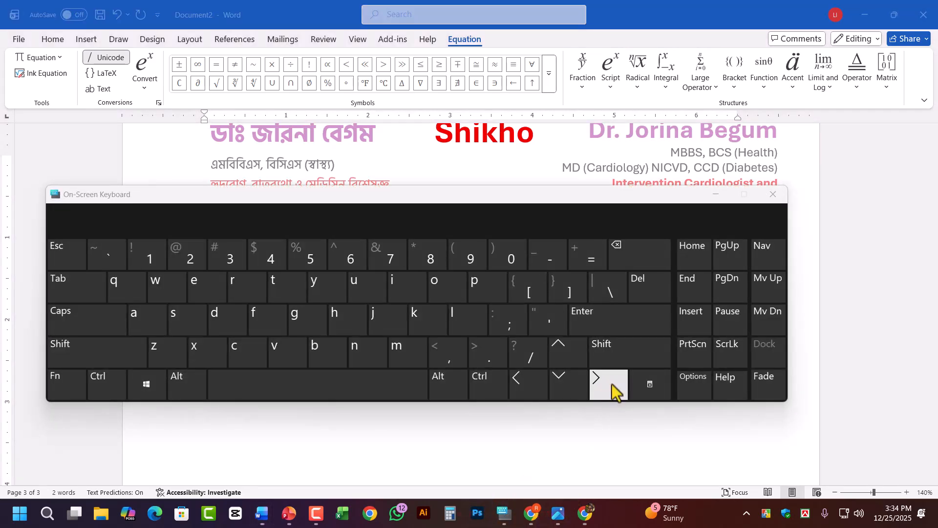
{"action": "left_click", "coordinate": [605, 386]}
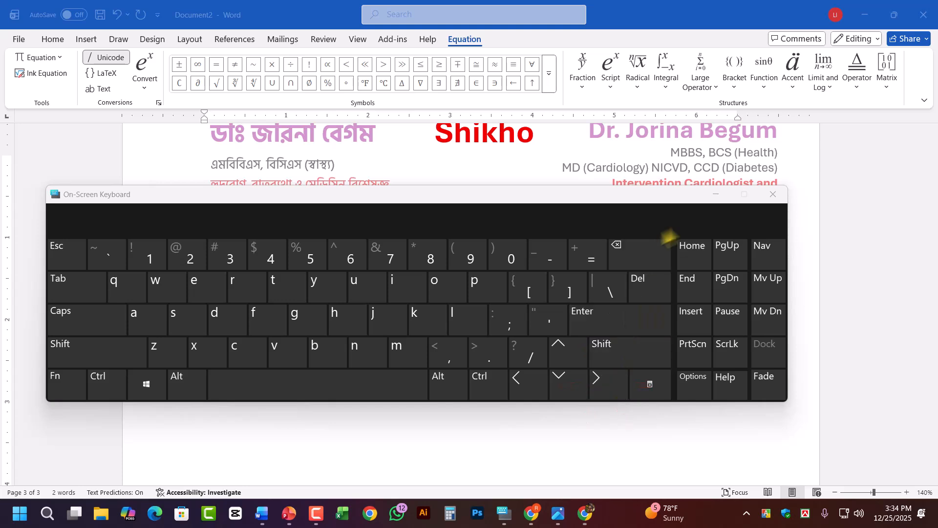
{"action": "left_click", "coordinate": [717, 195]}
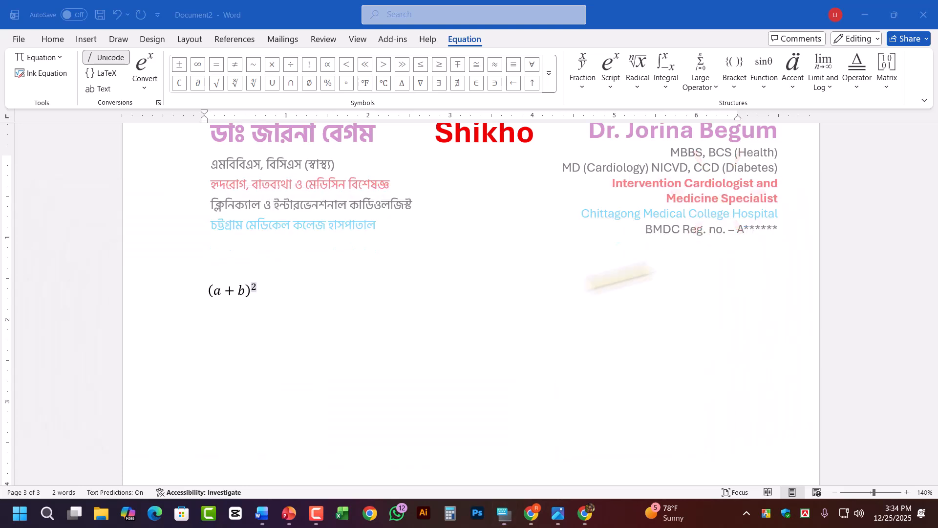
{"action": "left_click", "coordinate": [256, 288]}
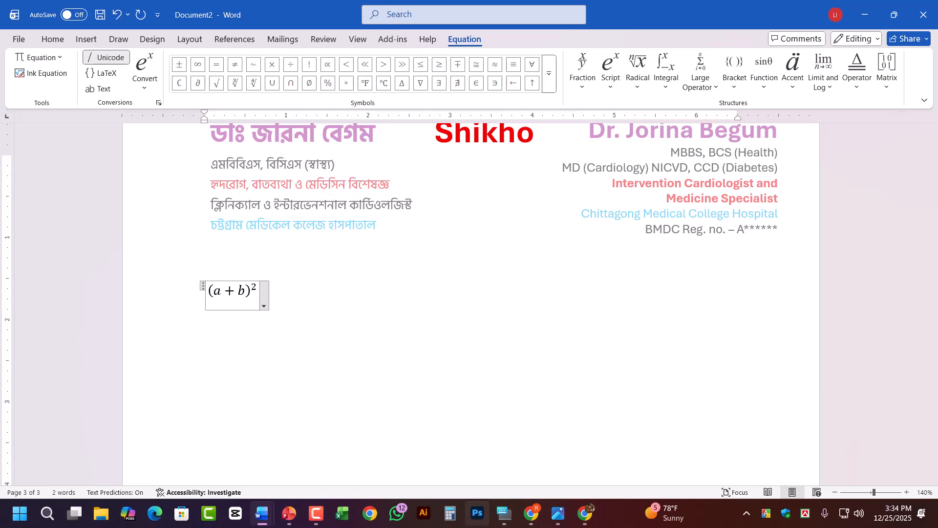
Step: Continue the equation after (a+b)² with = a² + 2ab + b
{"action": "type", "text": "= "}
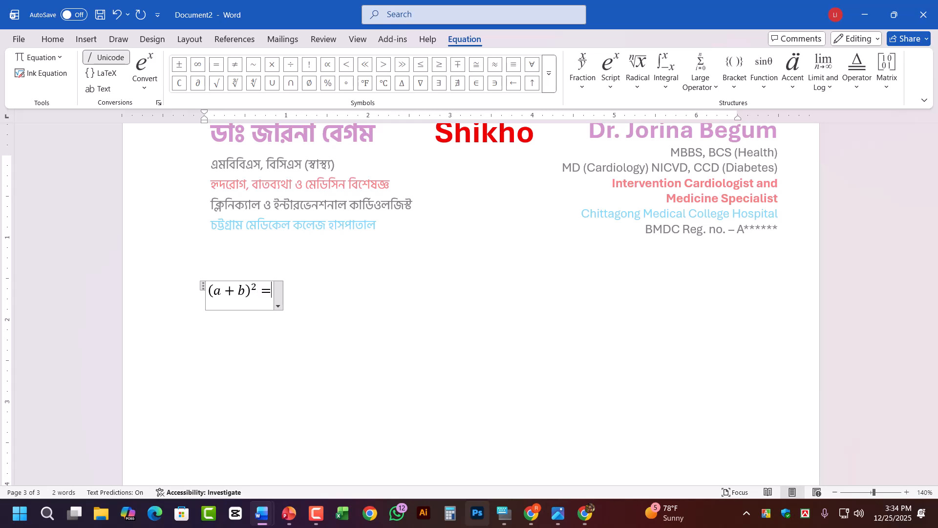
{"action": "type", "text": "a^2 +"}
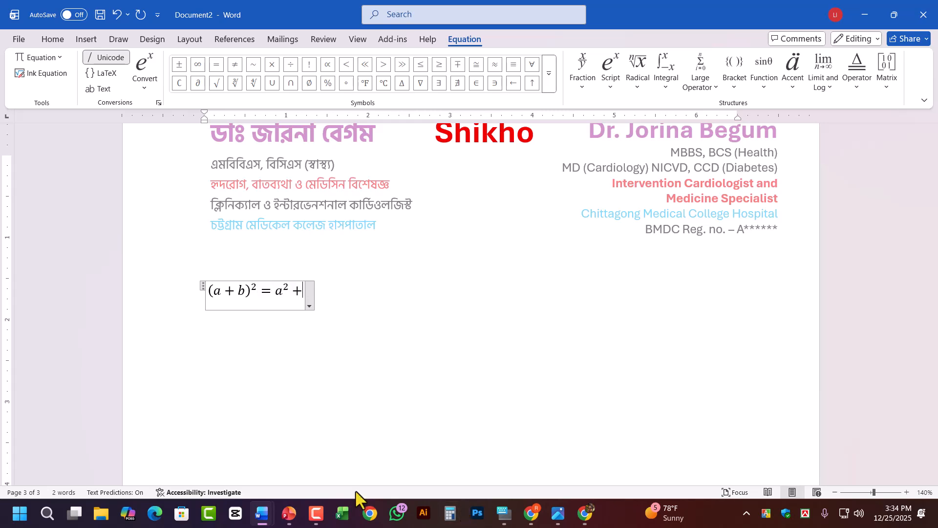
{"action": "type", "text": " 2ab "}
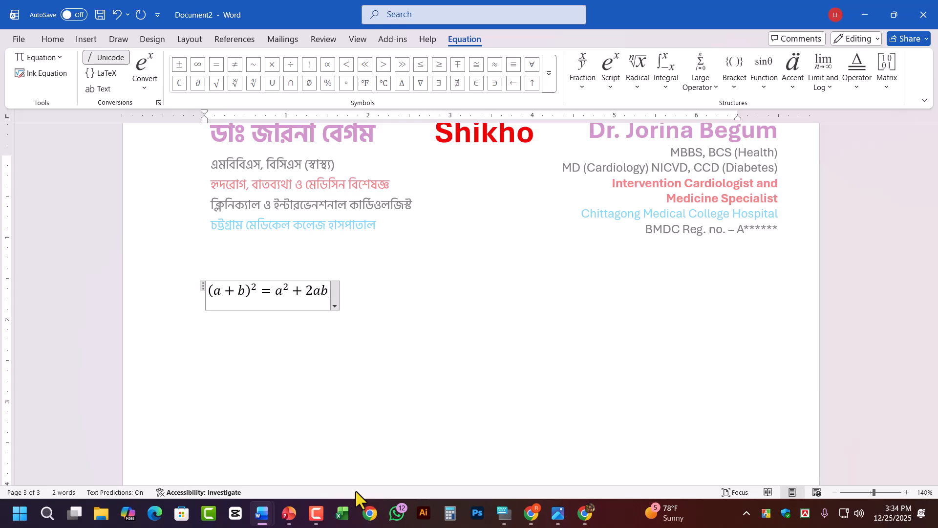
{"action": "type", "text": "+ b"}
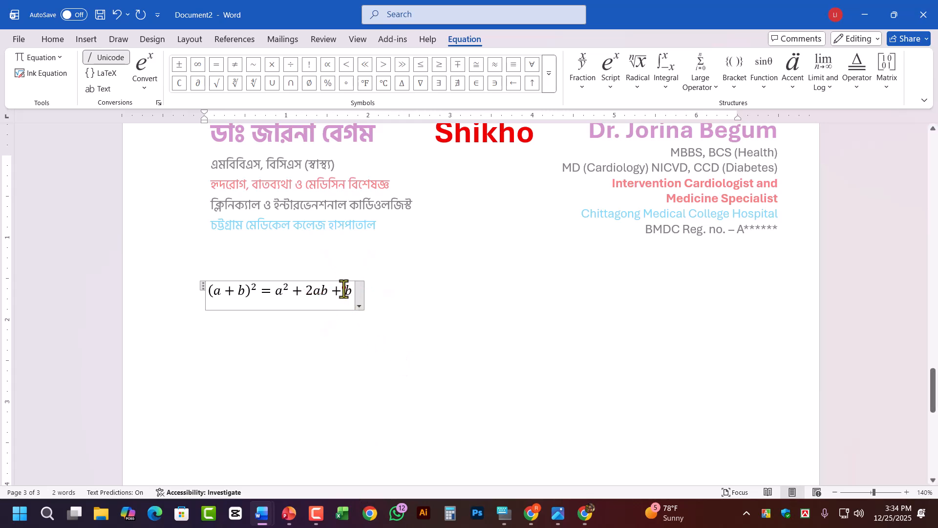
Step: Apply the superscript structure to the final b of the equation and enter 2 as its exponent
{"action": "left_click_drag", "start_coordinate": [344, 290], "coordinate": [390, 373]}
{"action": "left_click", "coordinate": [610, 83]}
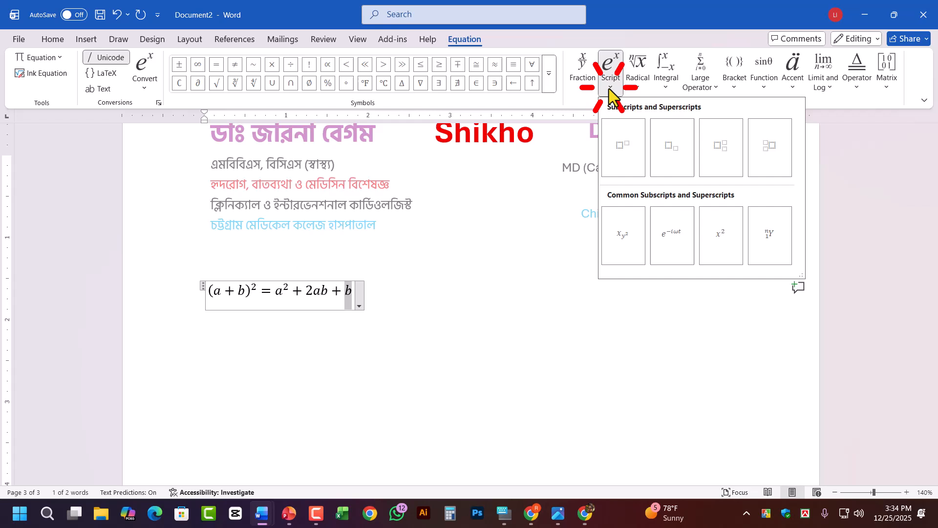
{"action": "left_click", "coordinate": [642, 141]}
{"action": "type", "text": "2"}
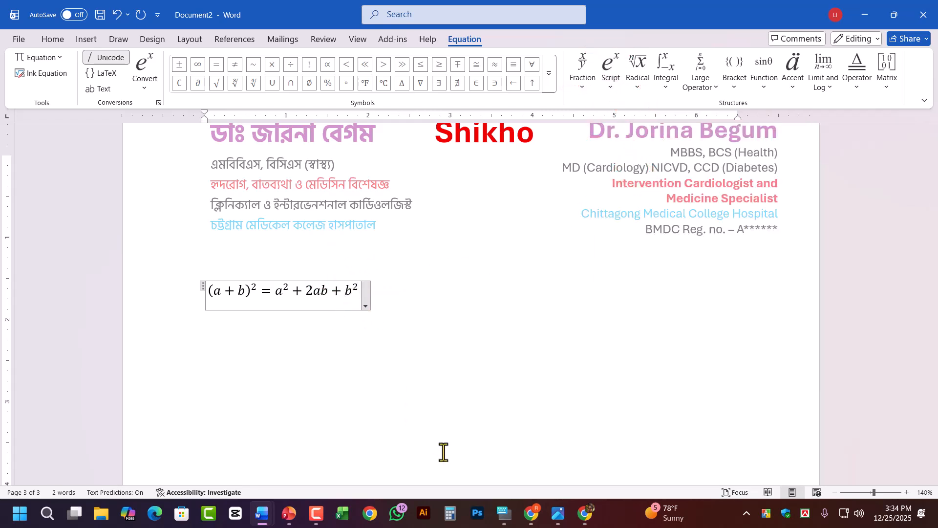
Step: Insert a new equation below the first one and build a stacked fraction with 12 over 6
{"action": "left_click", "coordinate": [370, 377]}
{"action": "left_click", "coordinate": [87, 40]}
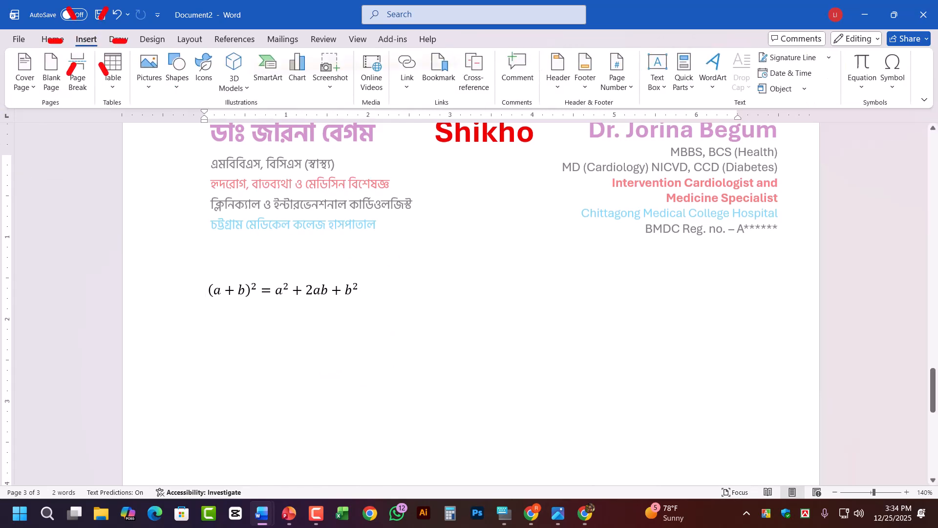
{"action": "left_click", "coordinate": [862, 64]}
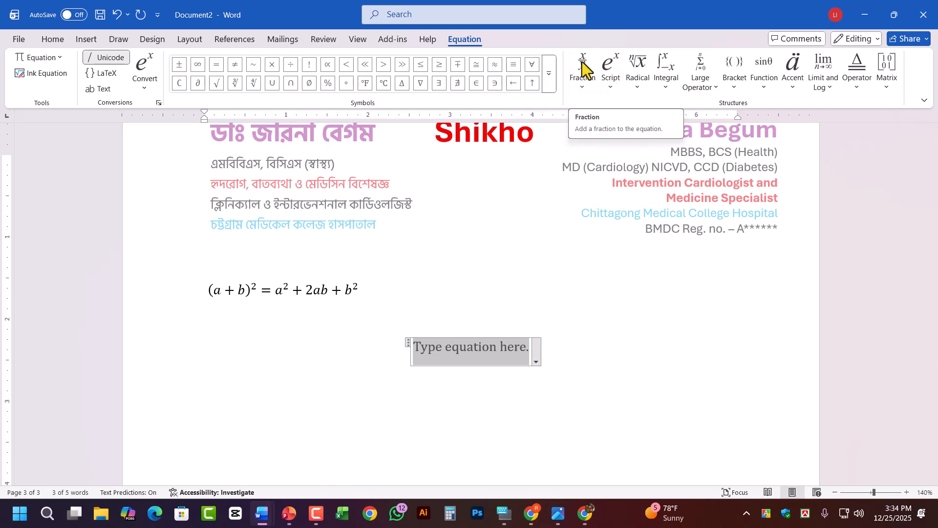
{"action": "left_click", "coordinate": [584, 67]}
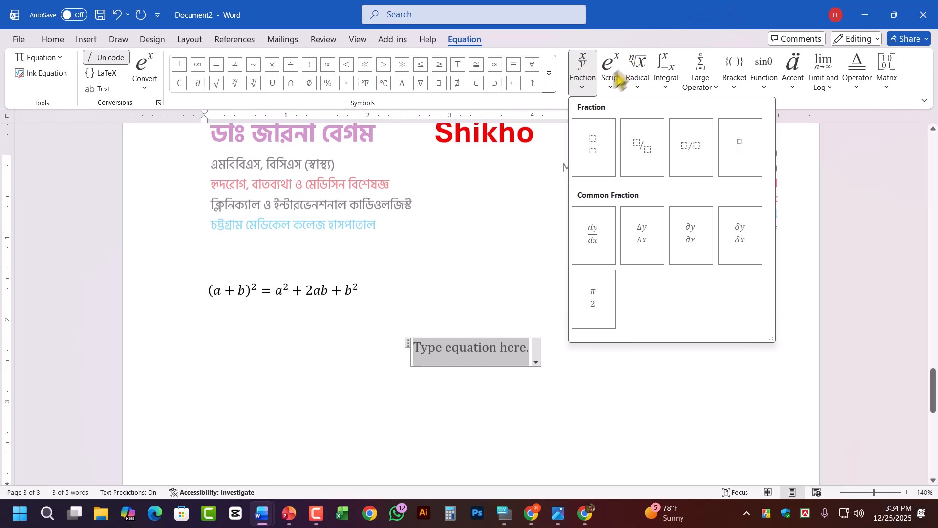
{"action": "left_click", "coordinate": [594, 145]}
{"action": "type", "text": "12"}
{"action": "key", "text": "Down"}
{"action": "type", "text": "6"}
{"action": "left_click", "coordinate": [472, 365]}
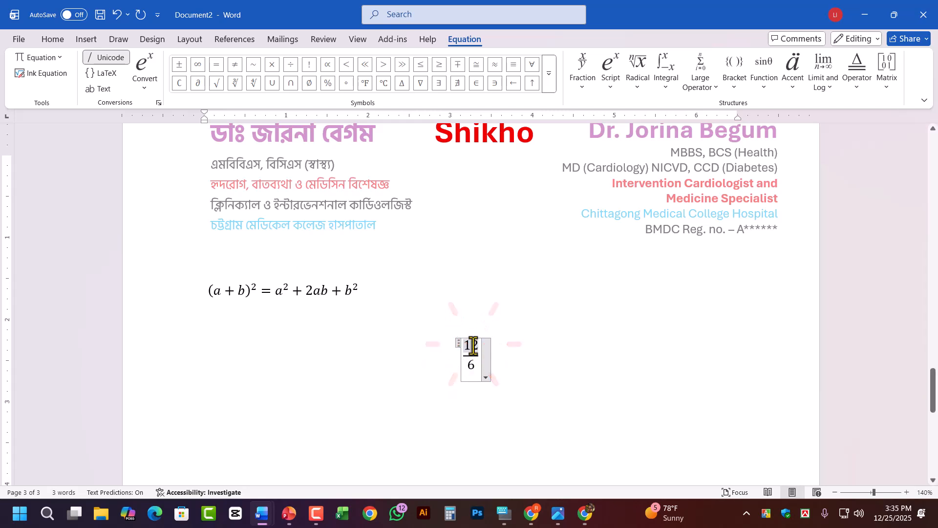
{"action": "left_click", "coordinate": [472, 366]}
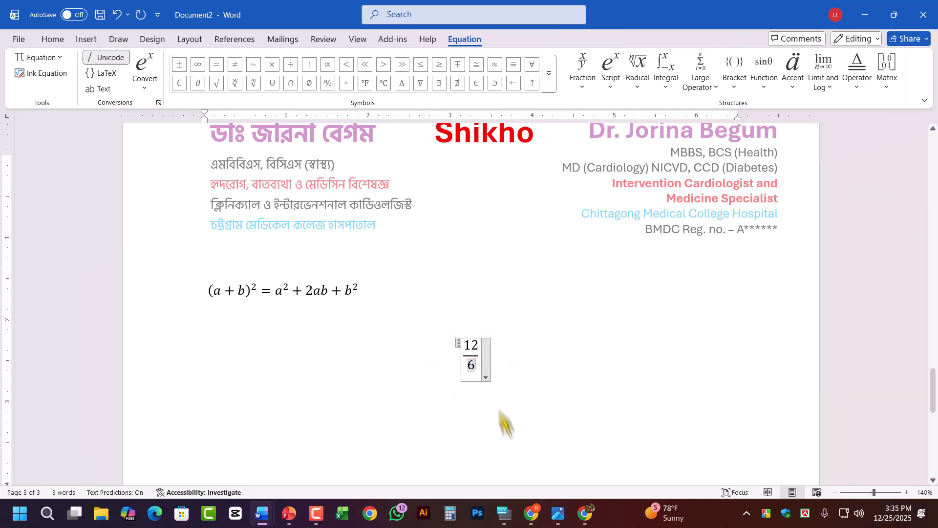
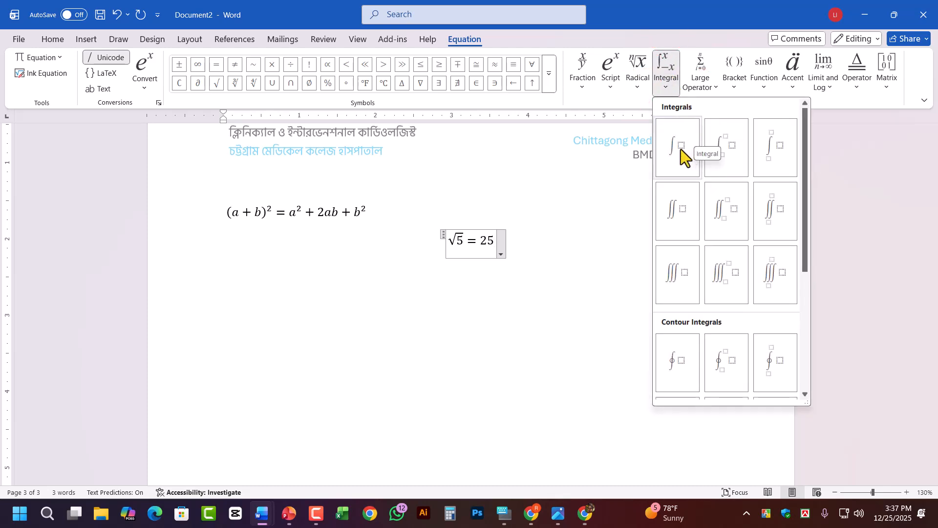
Step: Add a plain integral after √5 = 25 and enter (24) − in its placeholder
{"action": "left_click", "coordinate": [682, 149]}
{"action": "left_click", "coordinate": [501, 243]}
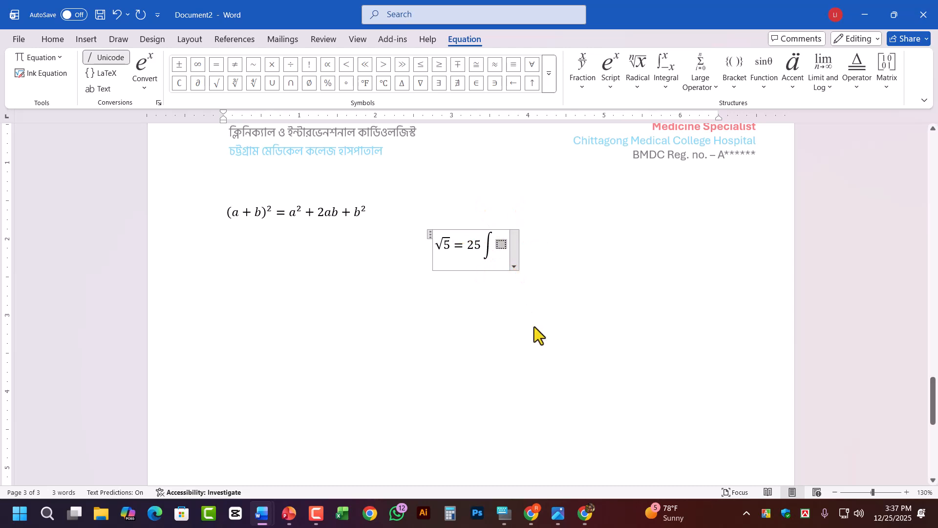
{"action": "type", "text": "("}
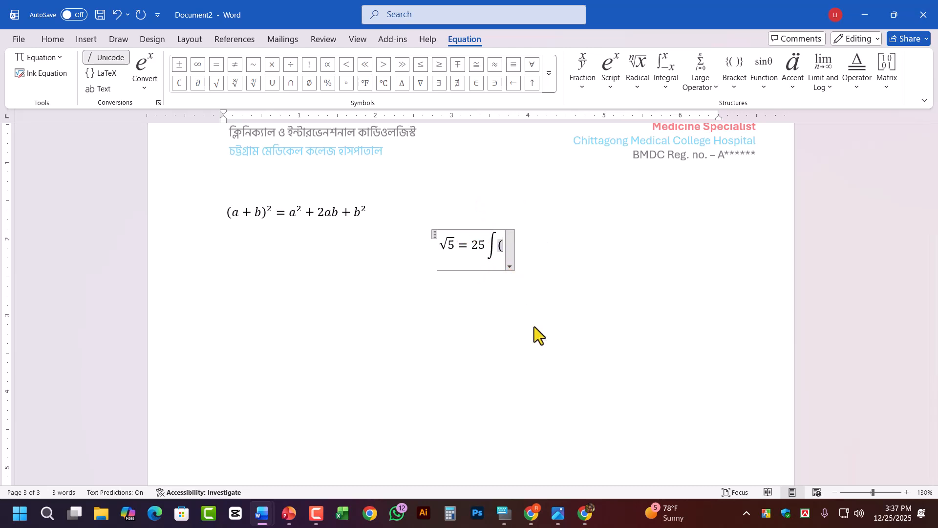
{"action": "type", "text": "24"}
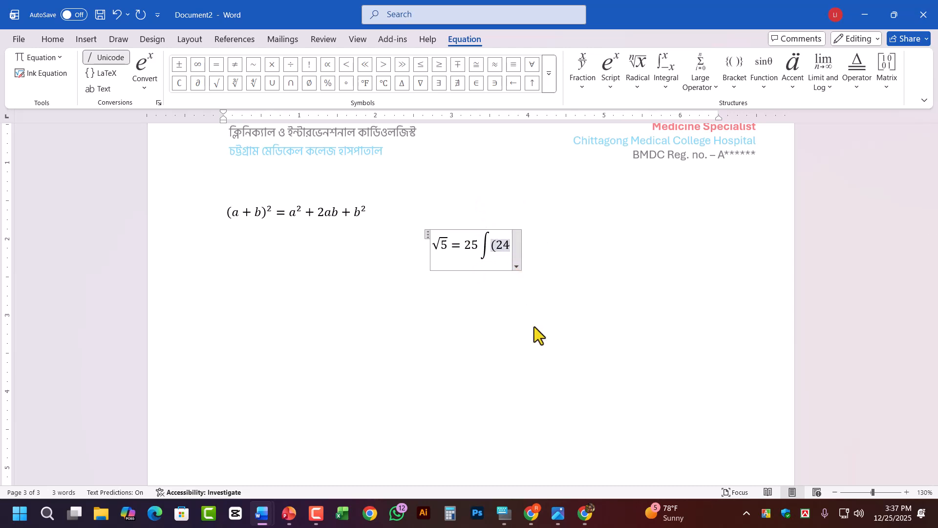
{"action": "type", "text": ")"}
{"action": "type", "text": "-"}
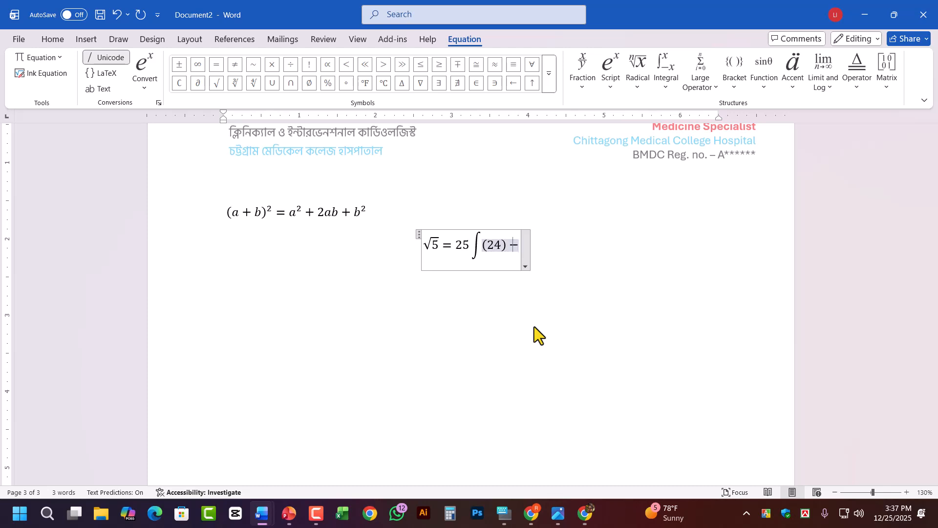
Step: Add a summation without limits after the minus sign and enter fixi = in its placeholder
{"action": "left_click", "coordinate": [700, 73]}
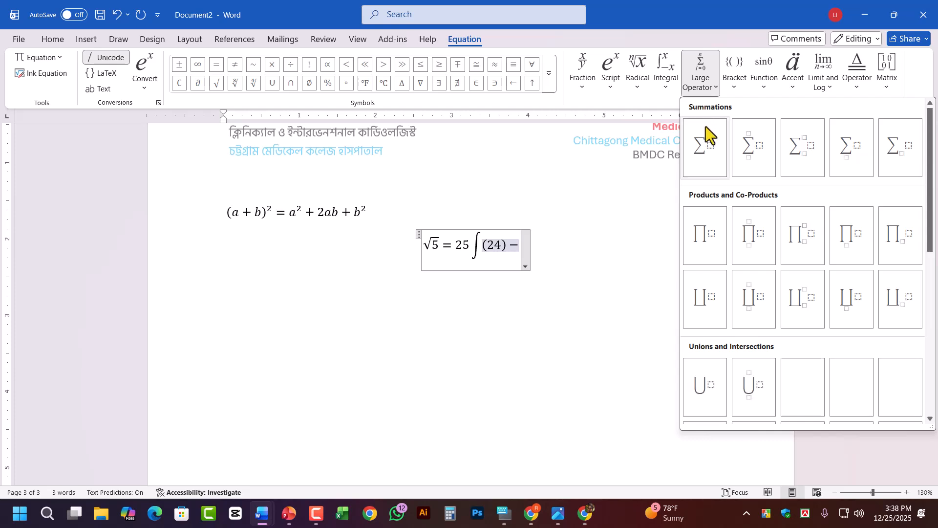
{"action": "left_click", "coordinate": [705, 143]}
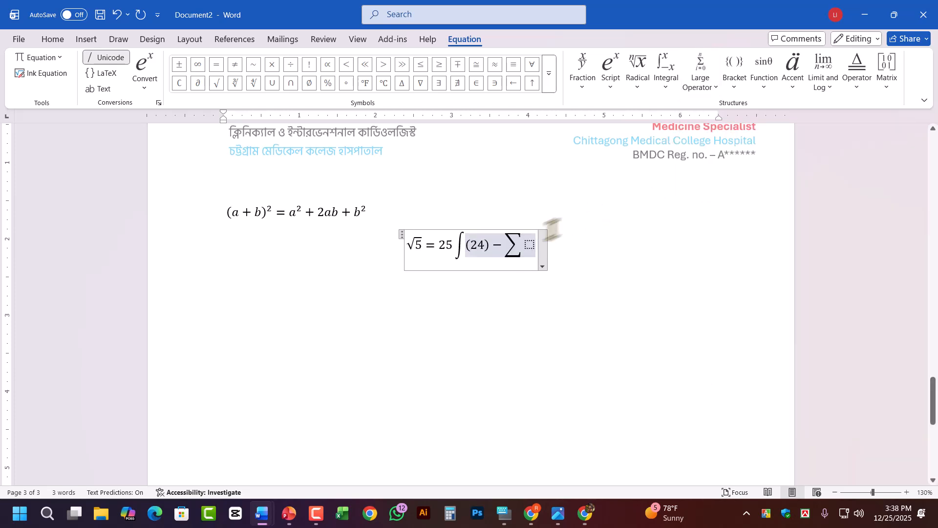
{"action": "left_click", "coordinate": [530, 244]}
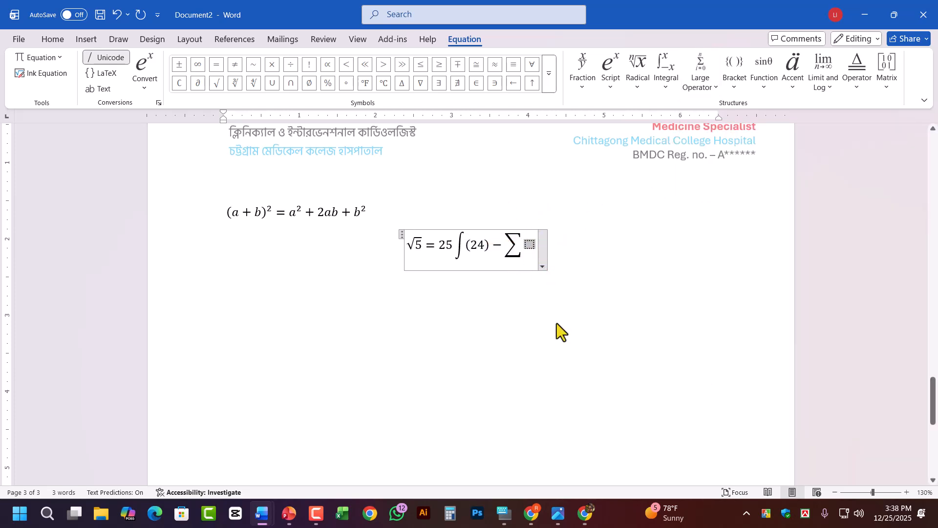
{"action": "type", "text": "fixi ="}
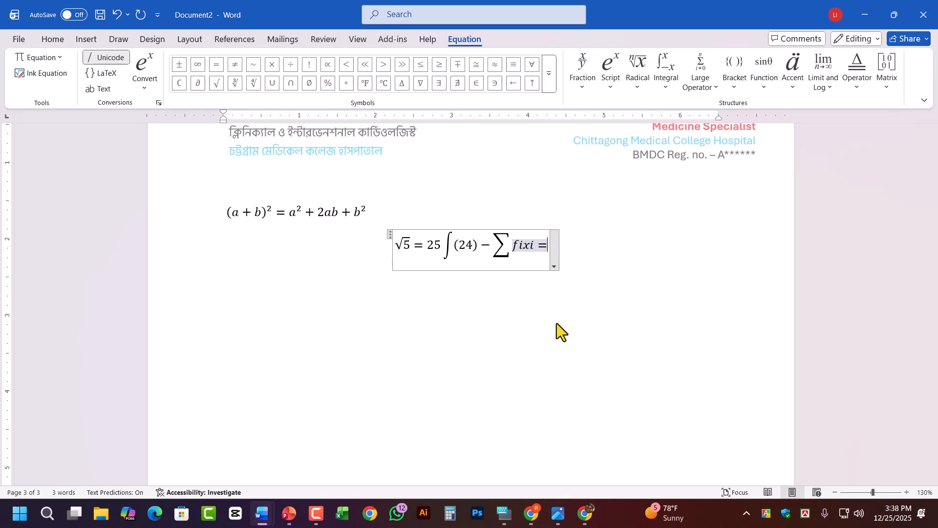
Step: Add the sine function with 90 and a degree symbol as its argument, followed by = 1
{"action": "left_click", "coordinate": [767, 80]}
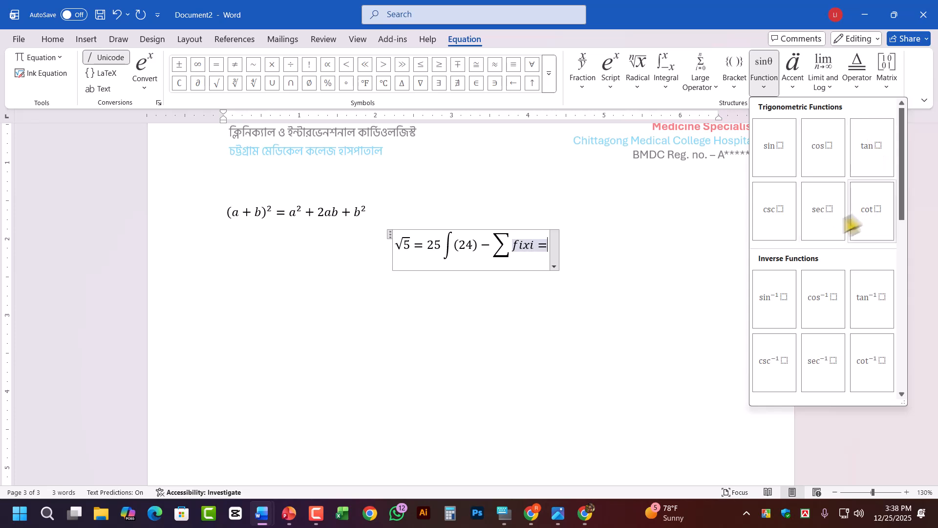
{"action": "left_click", "coordinate": [772, 148]}
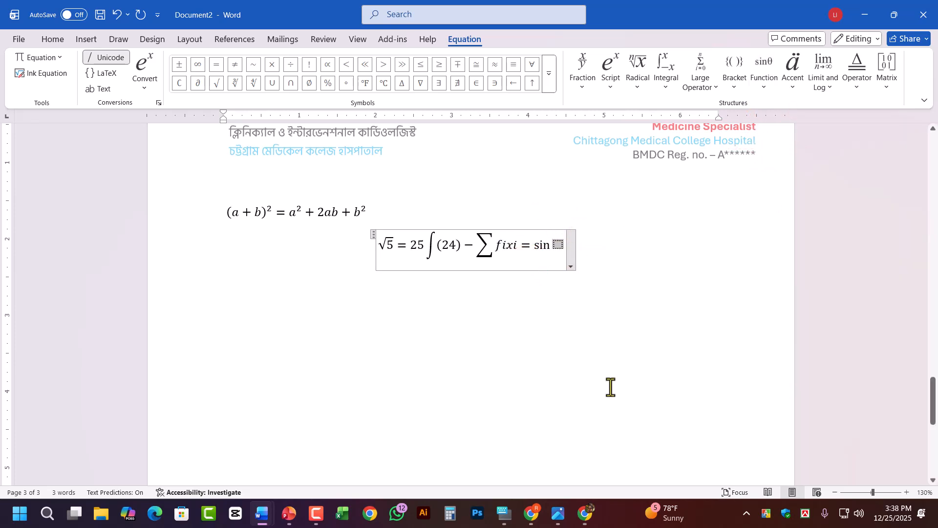
{"action": "type", "text": "90"}
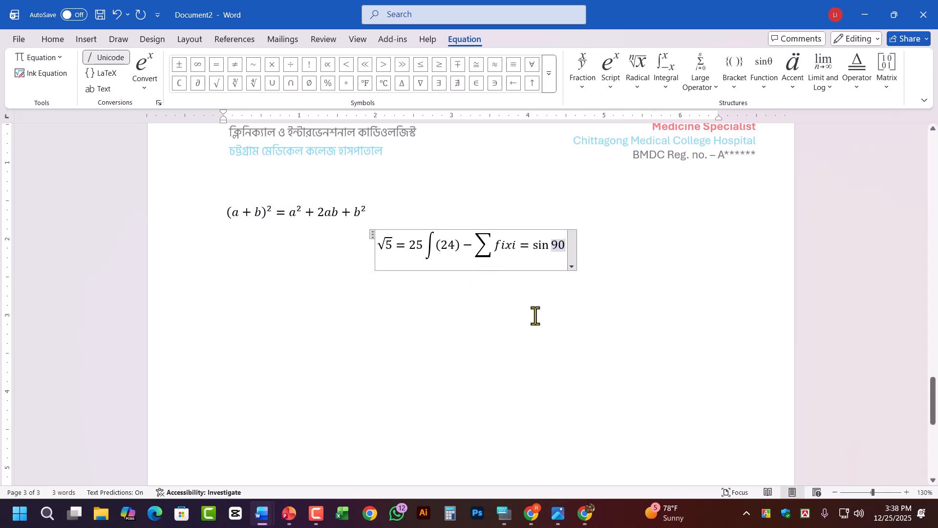
{"action": "left_click", "coordinate": [564, 240]}
{"action": "left_click", "coordinate": [343, 87]}
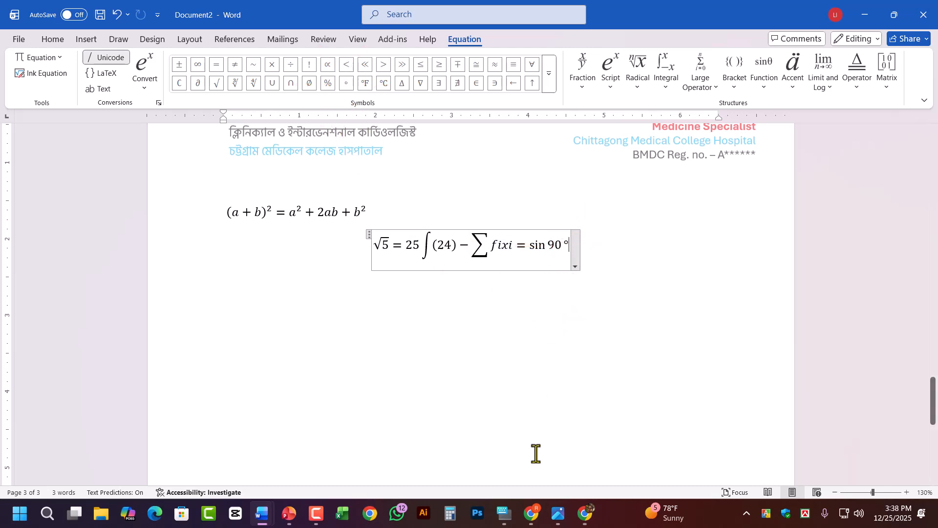
{"action": "type", "text": "= 1"}
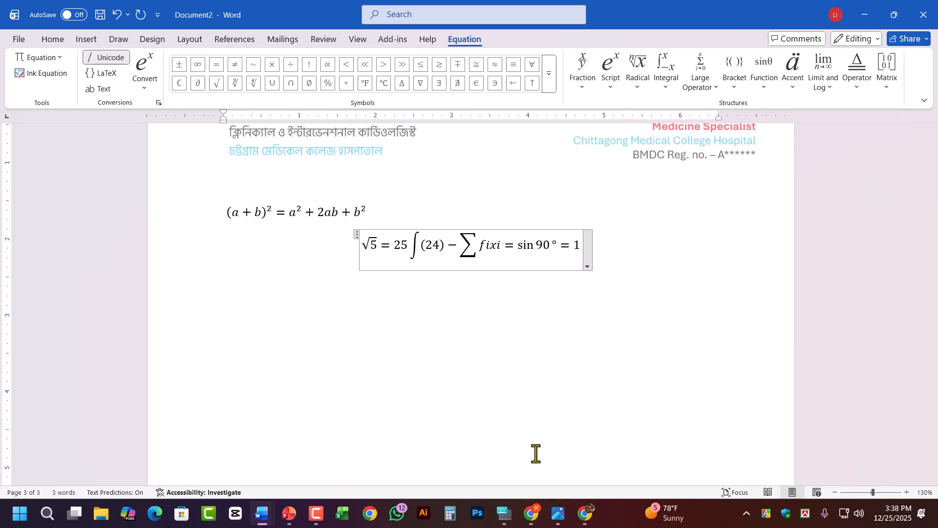
Step: Extend the equation with another equals sign and a dot accent structure containing 9
{"action": "type", "text": " ="}
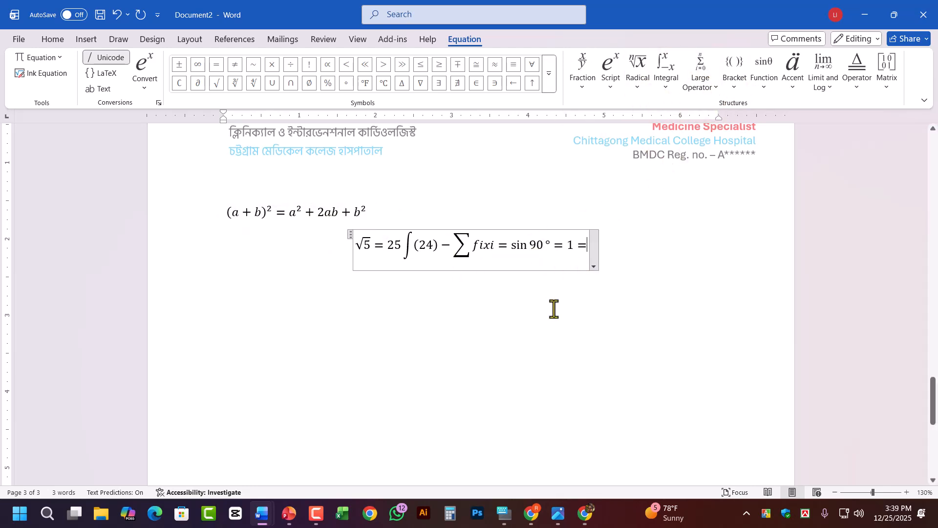
{"action": "key", "text": "BackSpace"}
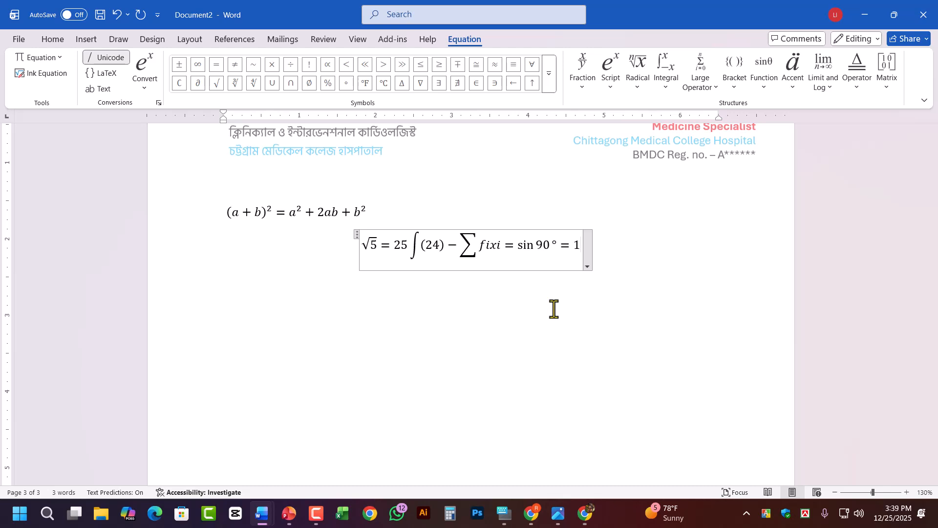
{"action": "type", "text": "="}
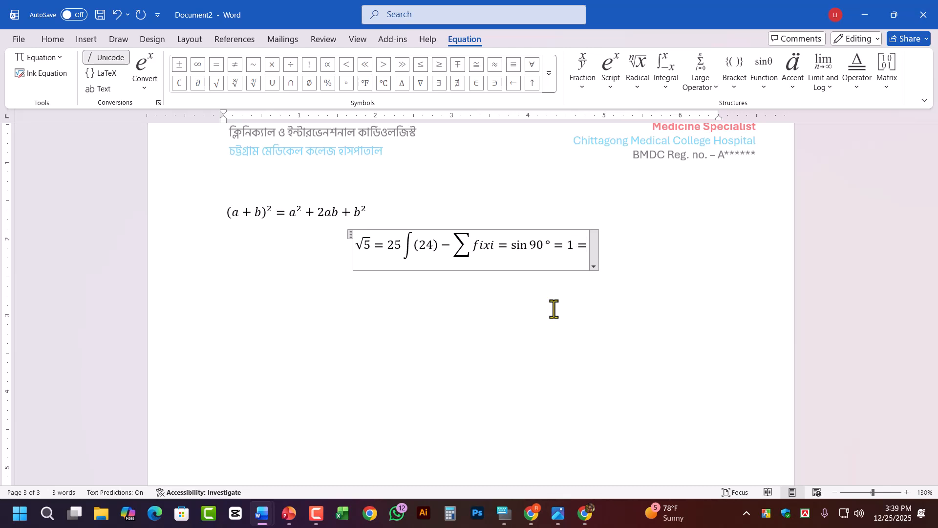
{"action": "left_click", "coordinate": [797, 79]}
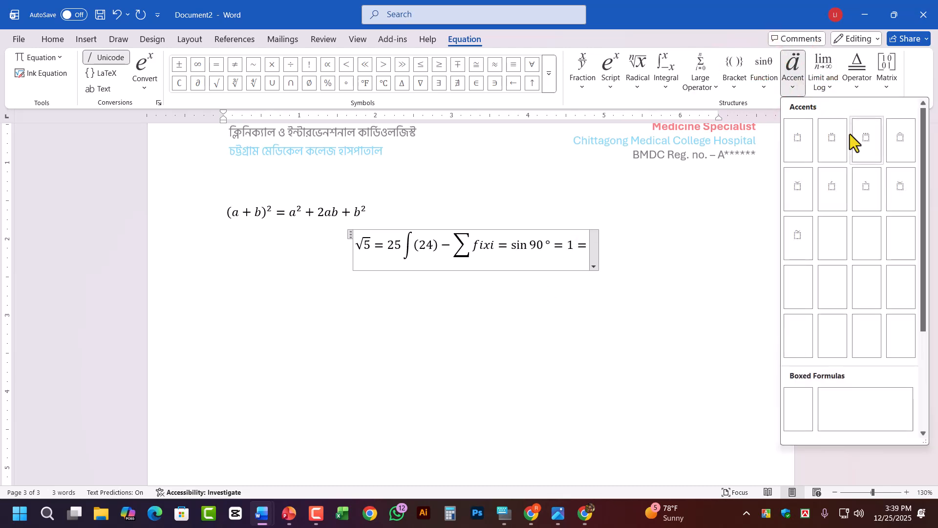
{"action": "left_click", "coordinate": [797, 143]}
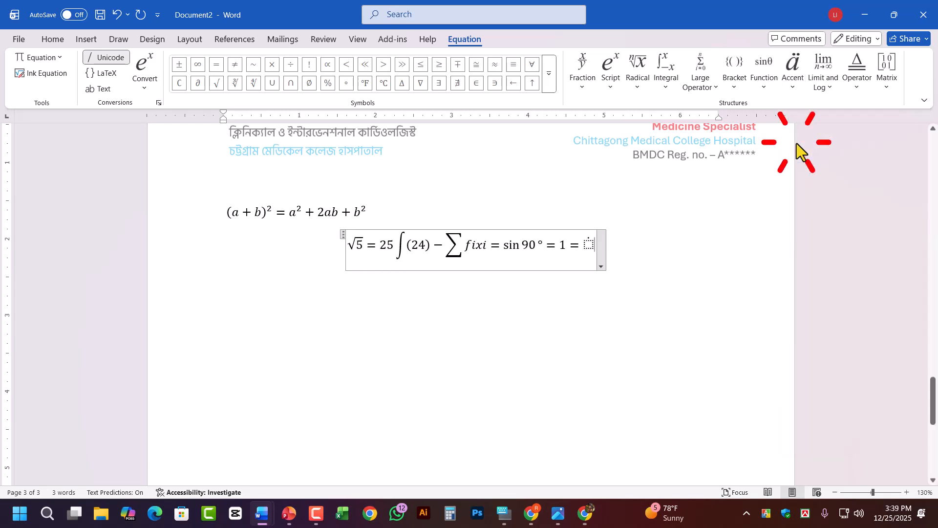
{"action": "left_click", "coordinate": [591, 245]}
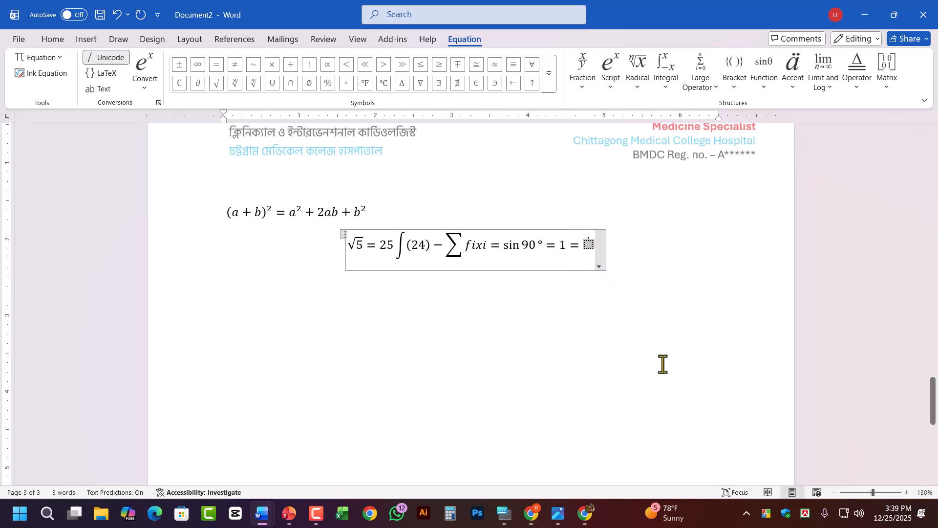
{"action": "type", "text": "9̇"}
Step: Try to add an equals sign after the dotted 9, and delete it again
{"action": "scroll", "coordinate": [711, 292], "scroll_direction": "up", "scroll_amount": 14, "text": "ctrl"}
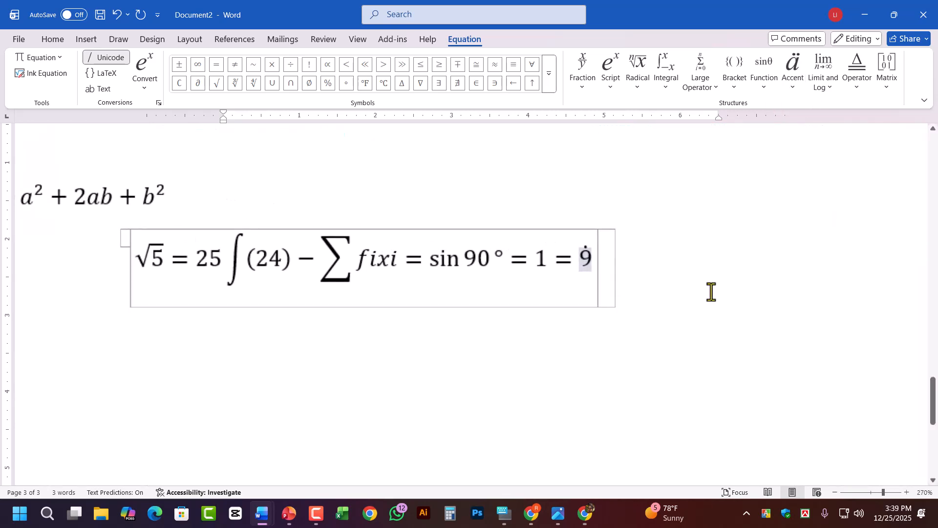
{"action": "left_click", "coordinate": [588, 262]}
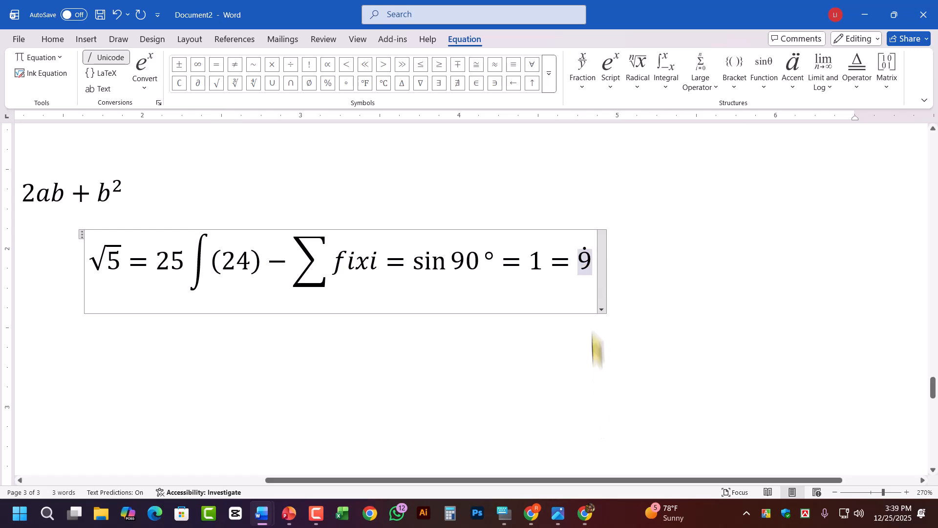
{"action": "left_click", "coordinate": [590, 260]}
{"action": "type", "text": "="}
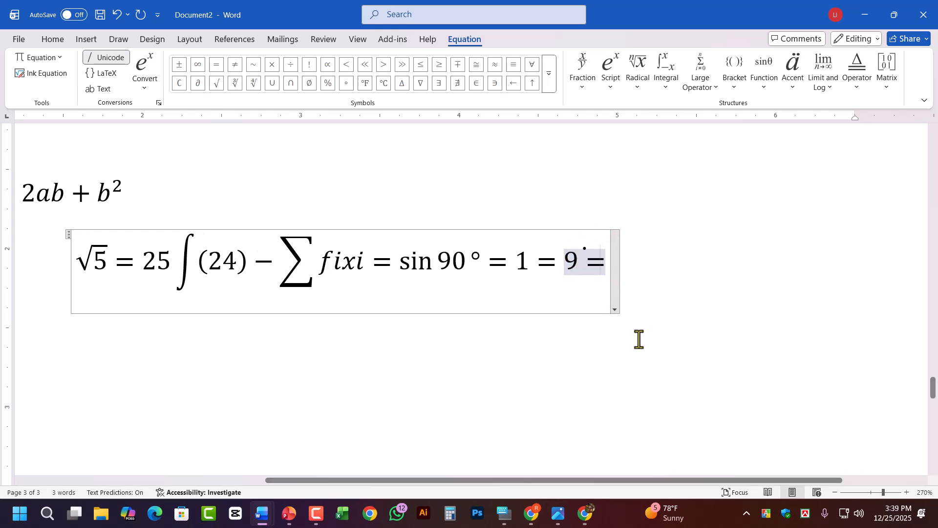
{"action": "key", "text": "BackSpace"}
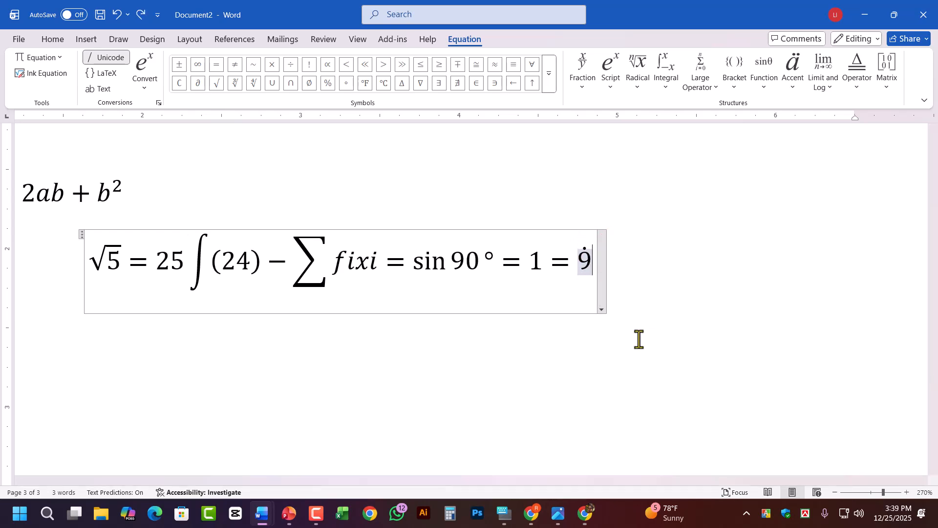
Step: Extend the equation after the dotted 9 with an equals sign, a logarithm with base x and argument x, and another equals sign
{"action": "type", "text": "="}
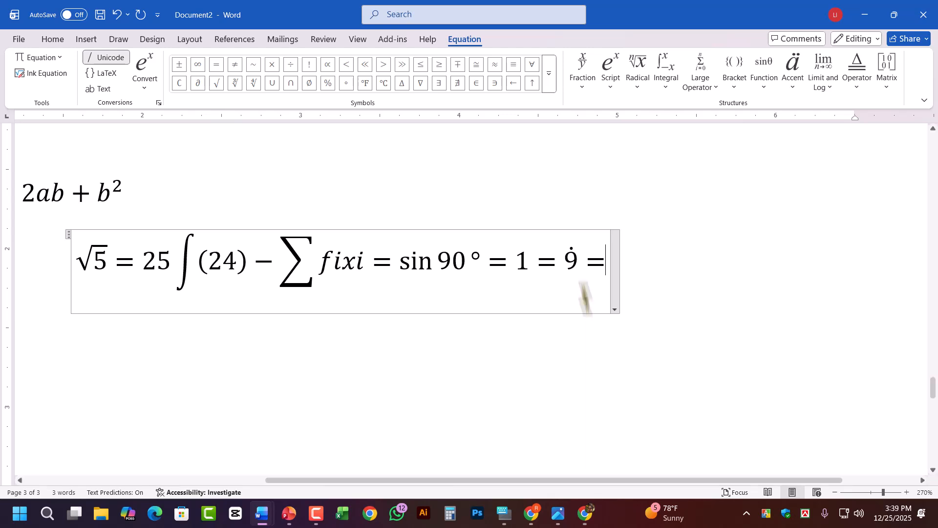
{"action": "left_click", "coordinate": [825, 81]}
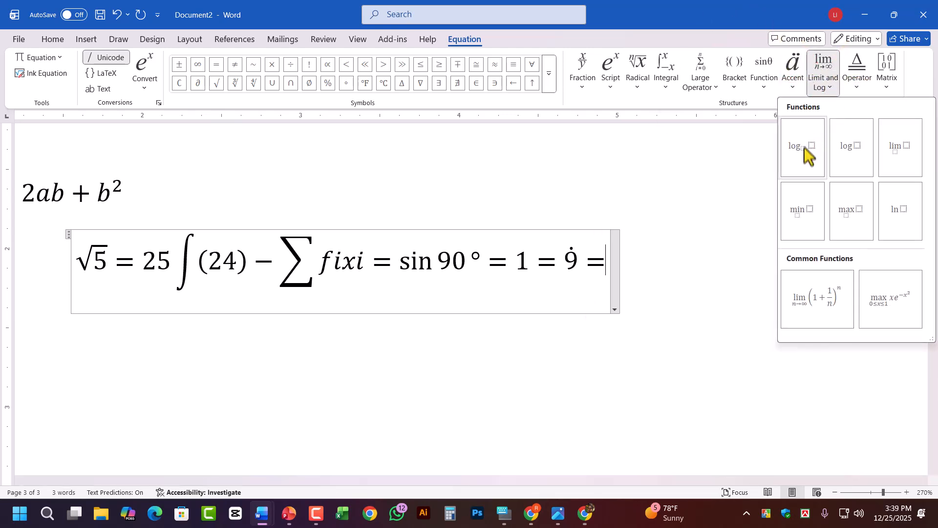
{"action": "left_click", "coordinate": [804, 145]}
{"action": "left_click", "coordinate": [611, 266]}
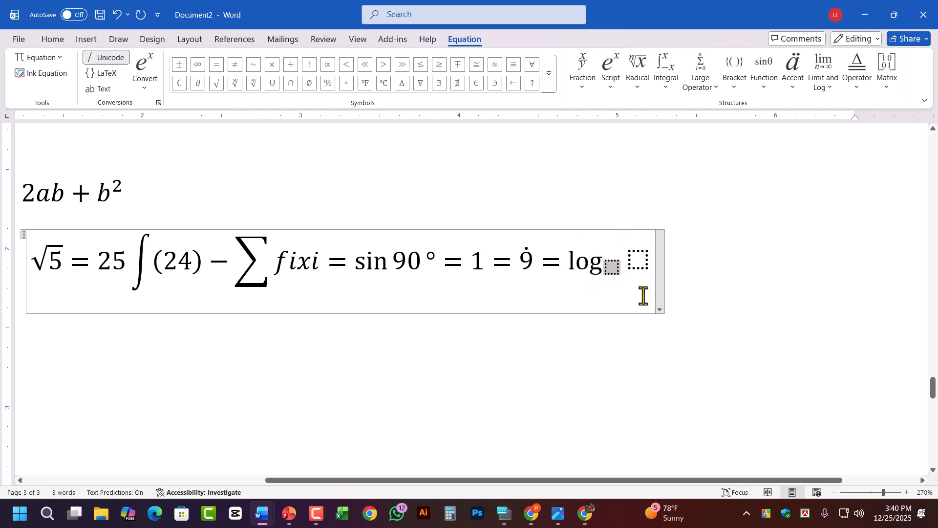
{"action": "type", "text": "x"}
{"action": "key", "text": "Right"}
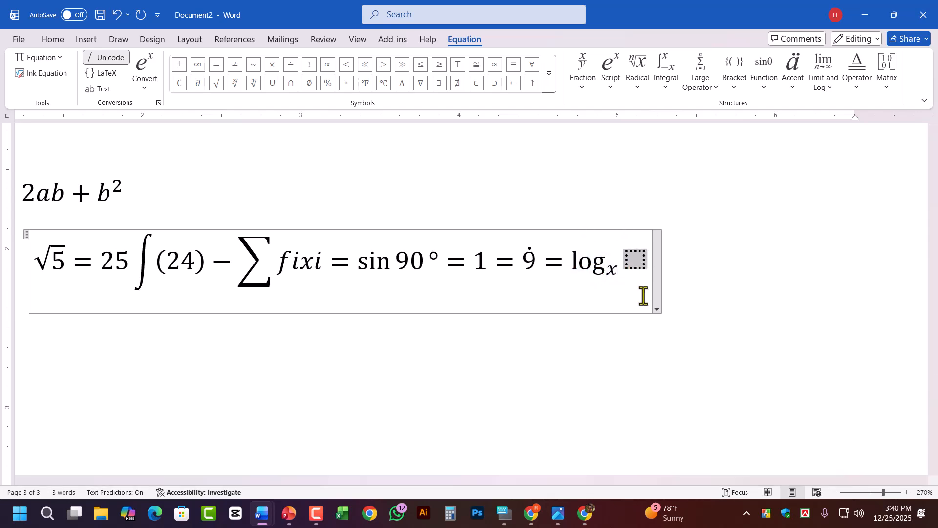
{"action": "type", "text": "x"}
{"action": "key", "text": "Right"}
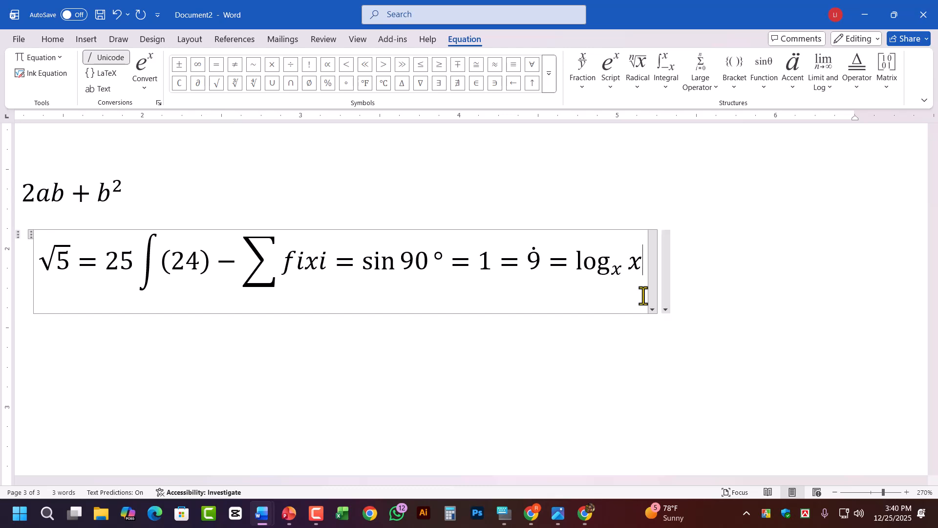
{"action": "type", "text": "="}
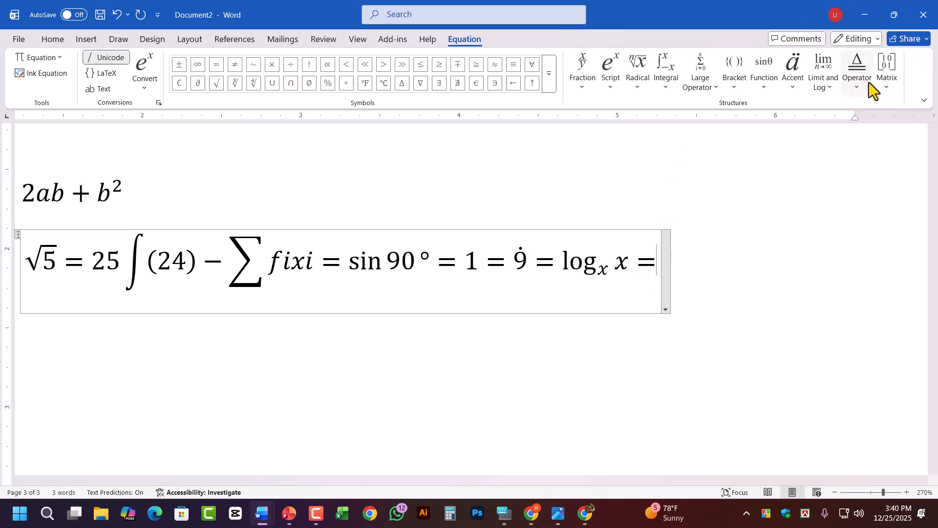
Step: Insert an empty 2×2 matrix at the end of the equation and enter 12 in both cells of its first column
{"action": "left_click", "coordinate": [857, 89]}
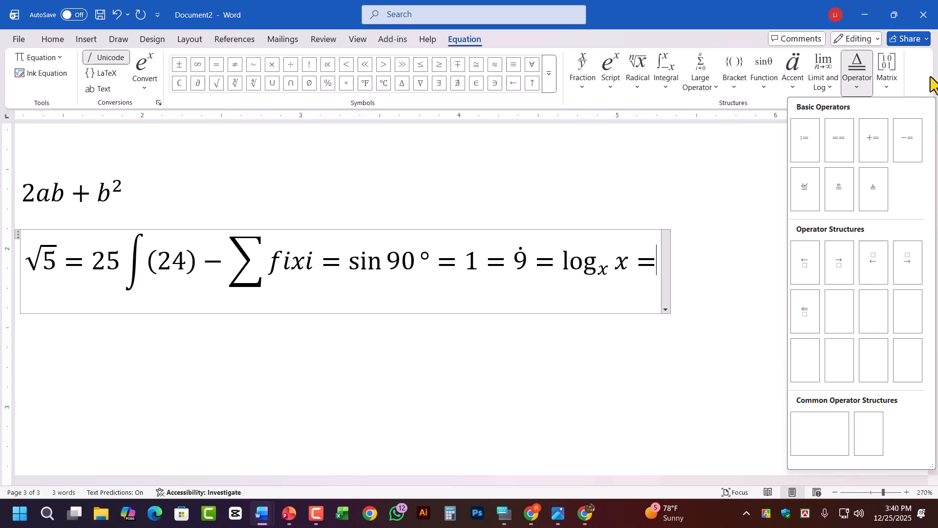
{"action": "left_click", "coordinate": [887, 83]}
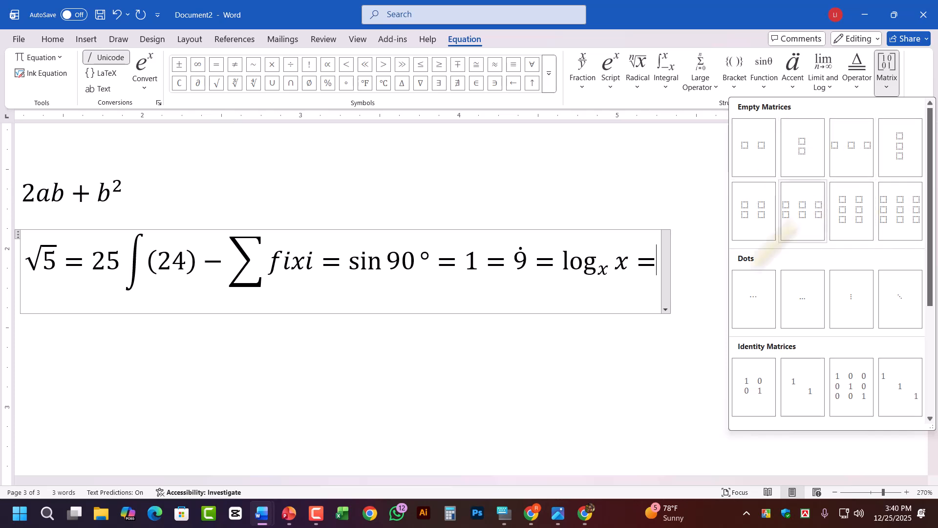
{"action": "left_click", "coordinate": [756, 214]}
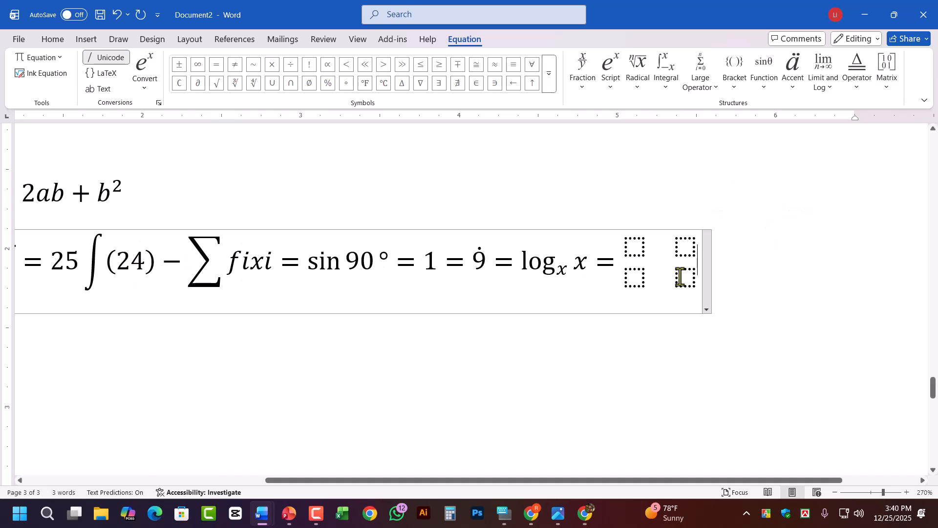
{"action": "type", "text": "12"}
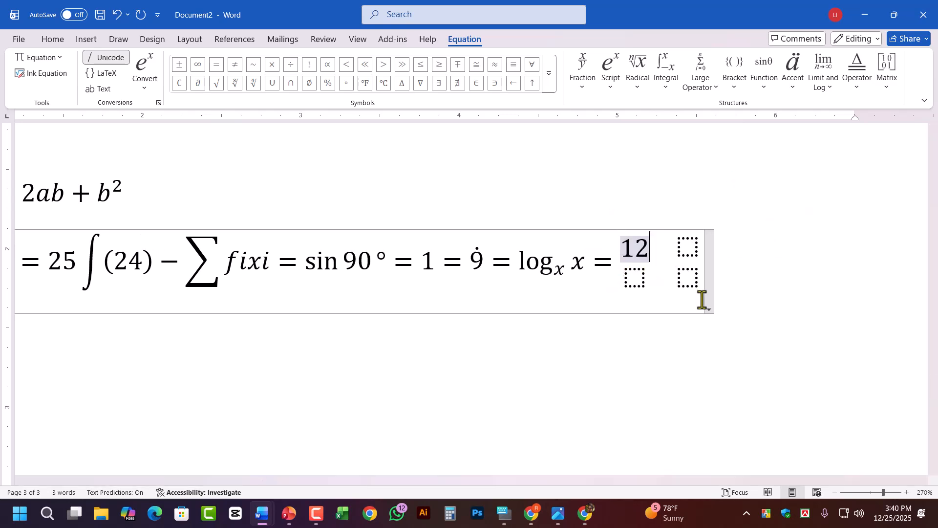
{"action": "key", "text": "Down"}
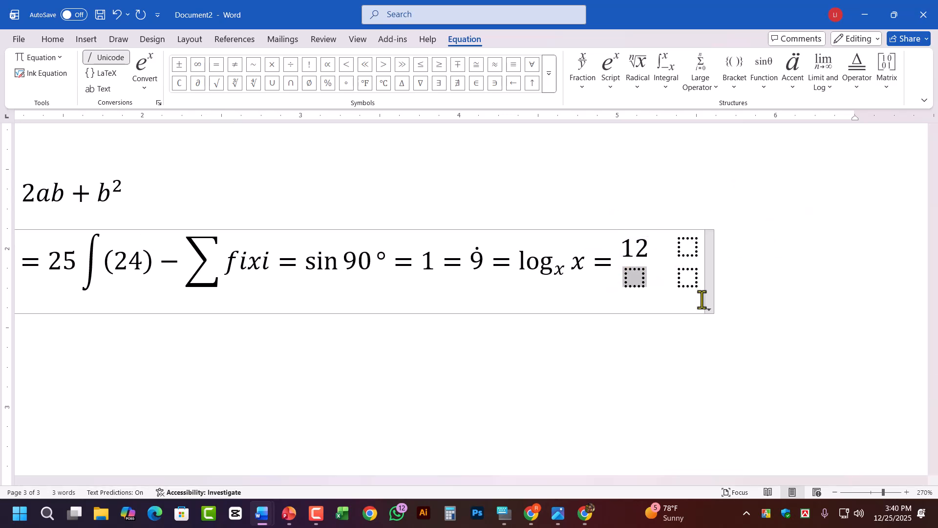
{"action": "type", "text": "12"}
{"action": "left_click", "coordinate": [686, 244]}
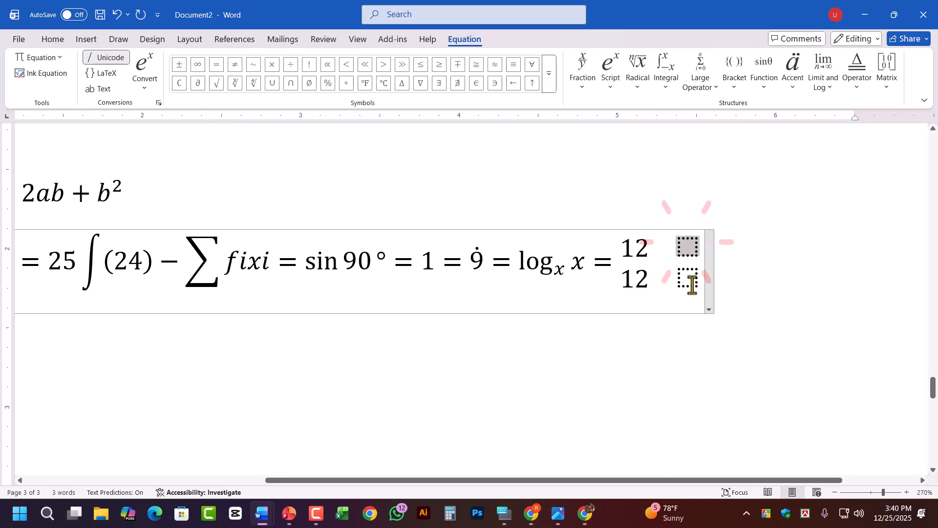
{"action": "left_click", "coordinate": [688, 278]}
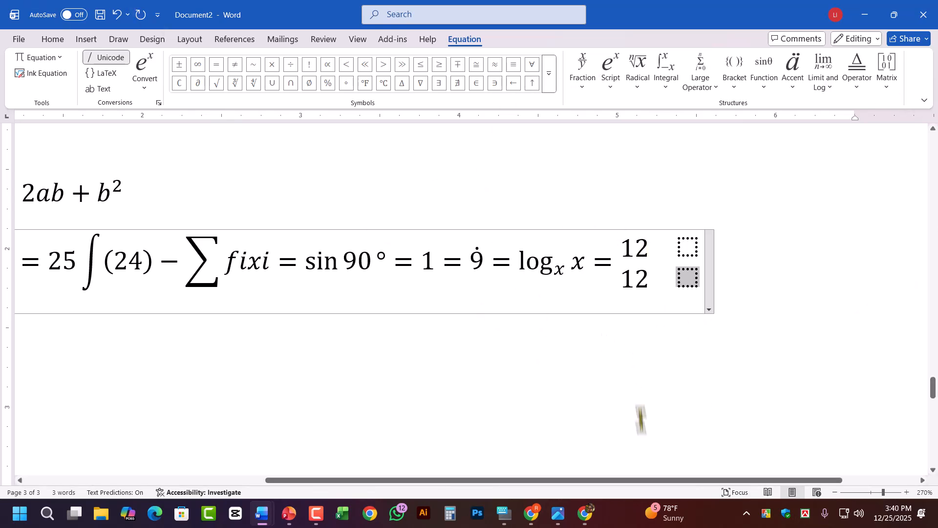
{"action": "scroll", "coordinate": [642, 429], "scroll_direction": "down", "scroll_amount": 5}
{"action": "scroll", "coordinate": [642, 430], "scroll_direction": "down", "scroll_amount": 6}
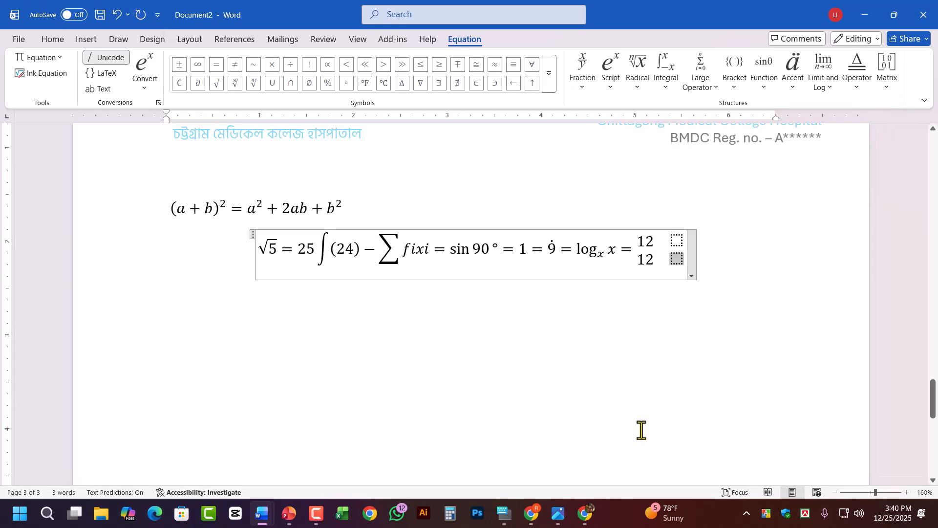
{"action": "left_click", "coordinate": [501, 337]}
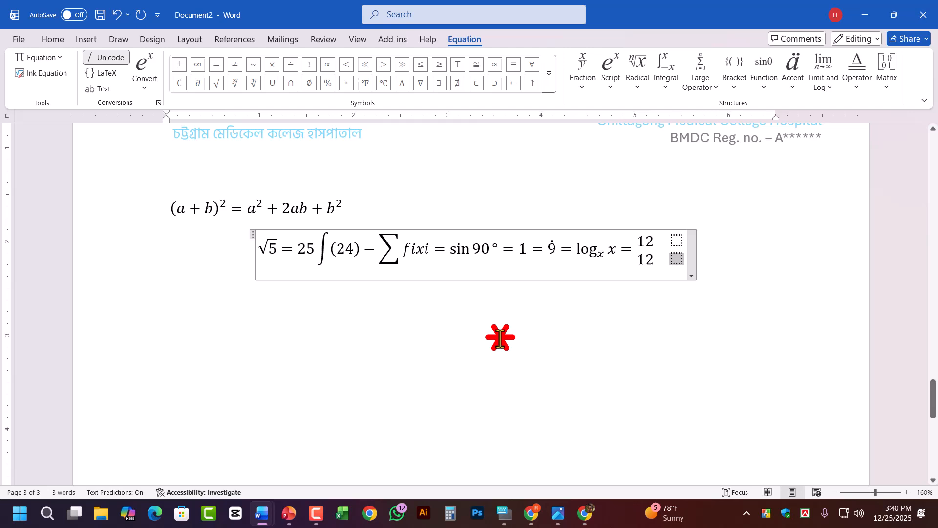
{"action": "left_click", "coordinate": [573, 315]}
{"action": "left_click", "coordinate": [787, 243]}
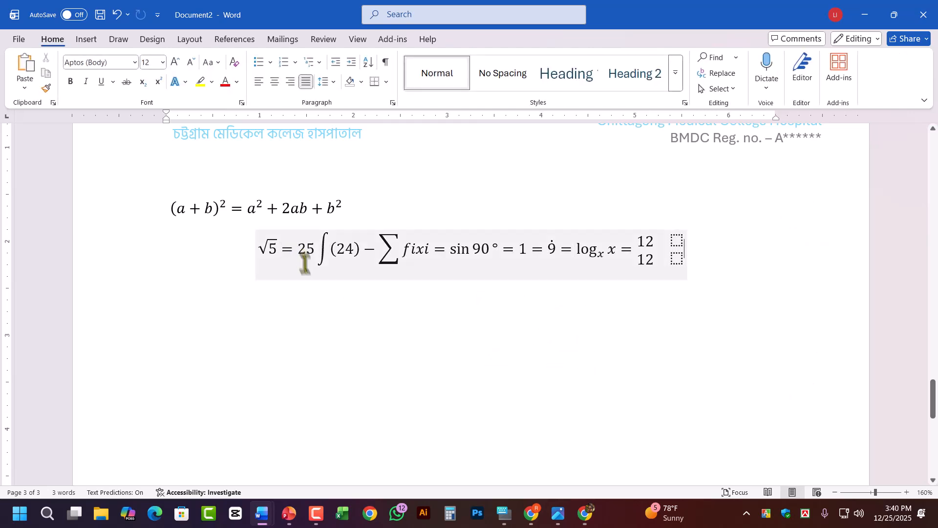
{"action": "left_click", "coordinate": [351, 336]}
{"action": "left_click", "coordinate": [360, 329]}
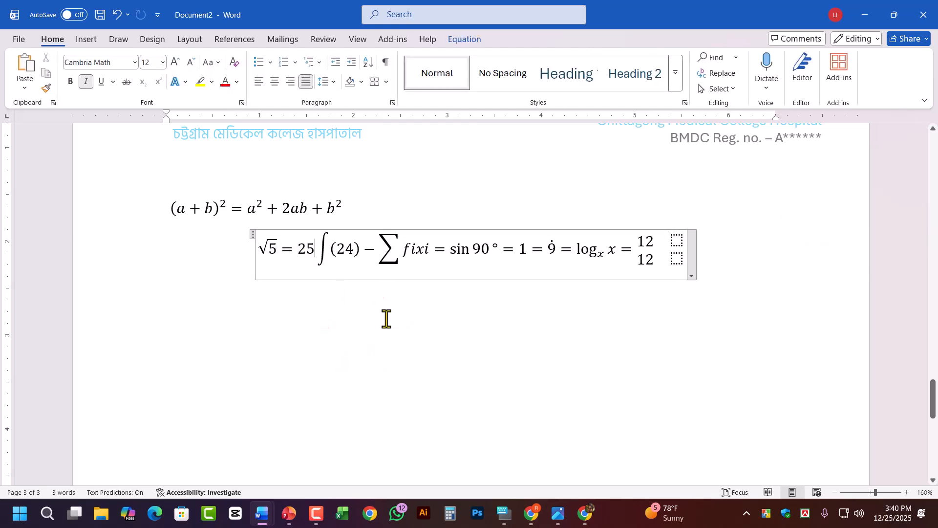
{"action": "left_click", "coordinate": [250, 300]}
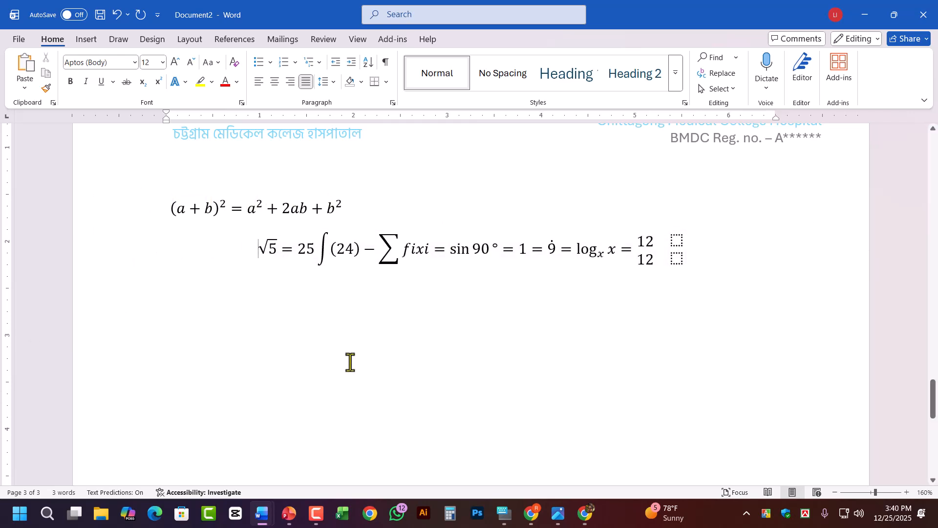
Step: Align the second equation, starting with the square root of 5, to the left margin
{"action": "left_click", "coordinate": [497, 251]}
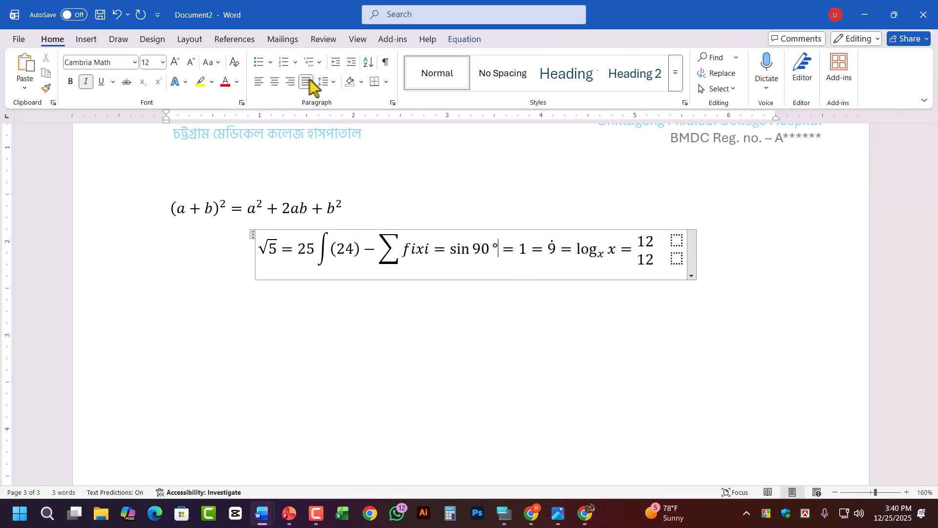
{"action": "left_click", "coordinate": [258, 83]}
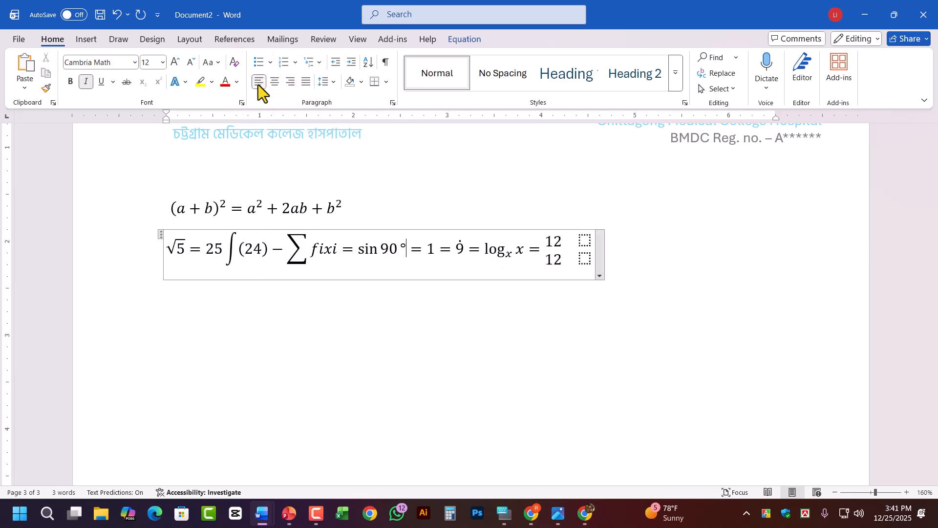
{"action": "left_click", "coordinate": [361, 318]}
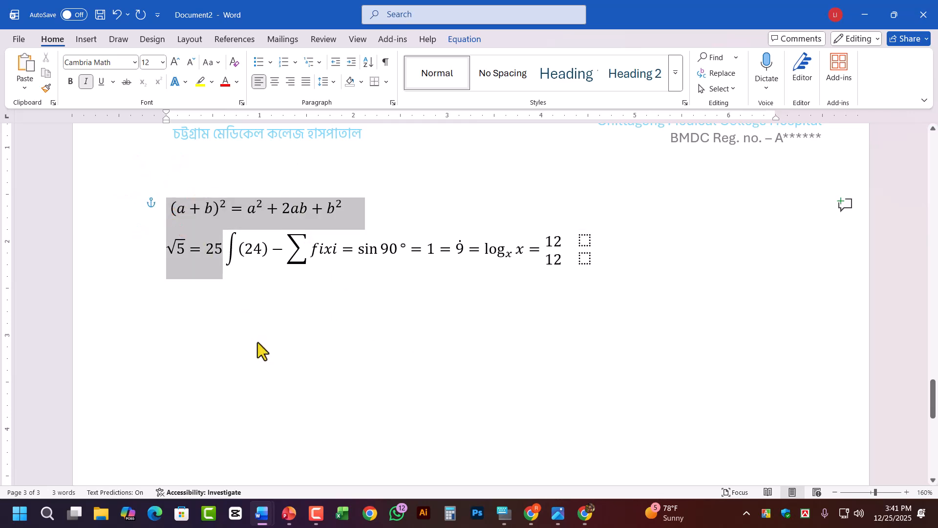
Step: Try right and center alignment on the two equations selected together, and return them to left alignment
{"action": "left_click", "coordinate": [291, 82]}
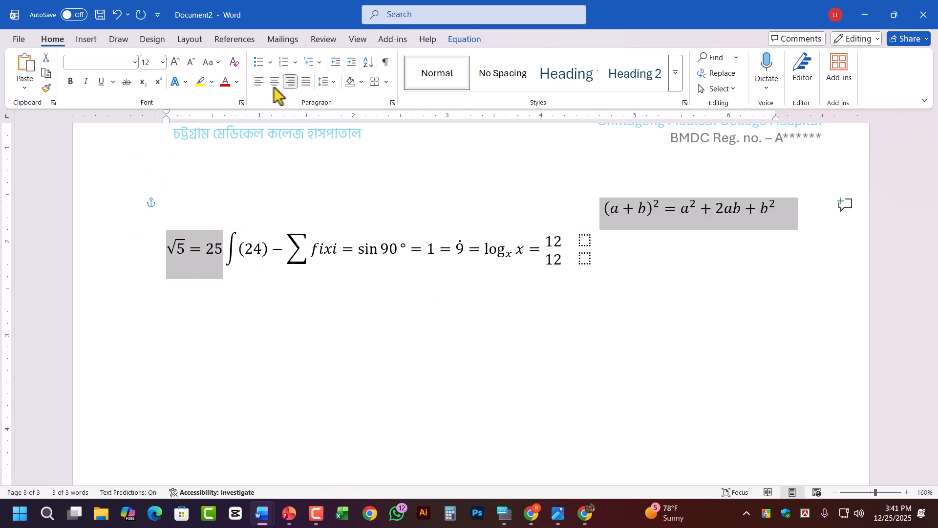
{"action": "left_click", "coordinate": [259, 82]}
{"action": "left_click", "coordinate": [316, 333]}
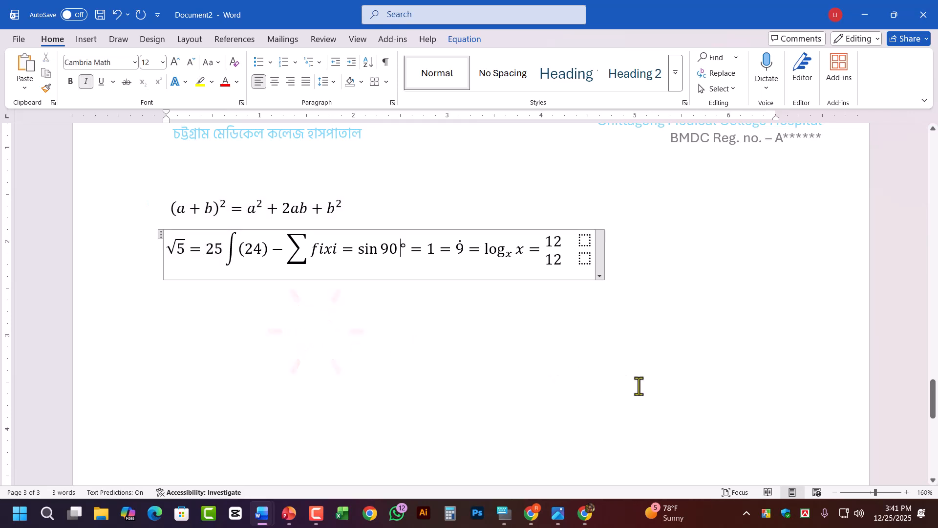
{"action": "left_click_drag", "start_coordinate": [637, 383], "coordinate": [2, 163]}
{"action": "left_click", "coordinate": [289, 82]}
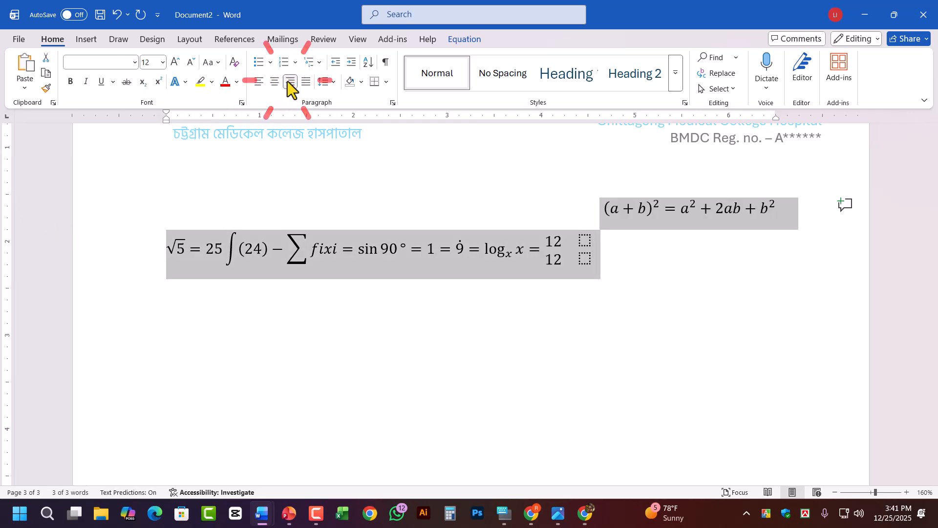
{"action": "left_click", "coordinate": [259, 81]}
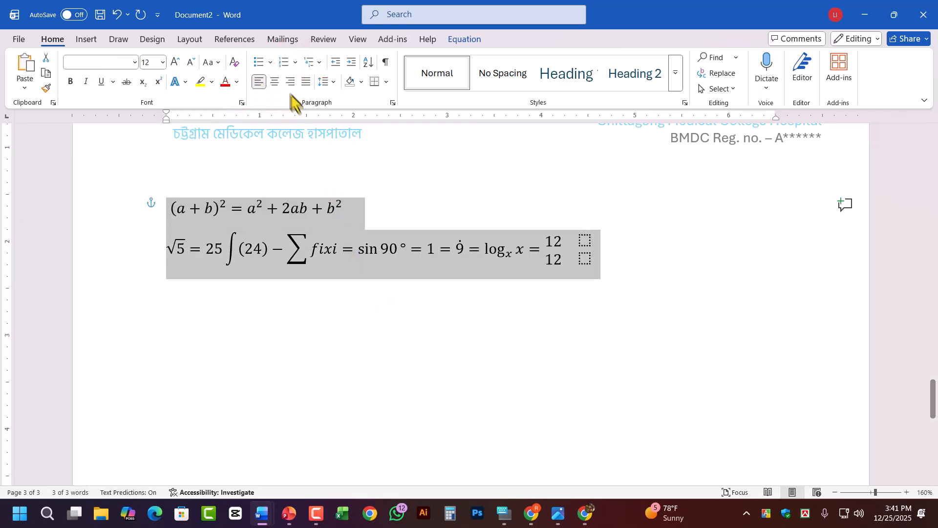
{"action": "left_click", "coordinate": [275, 81]}
{"action": "left_click", "coordinate": [259, 82]}
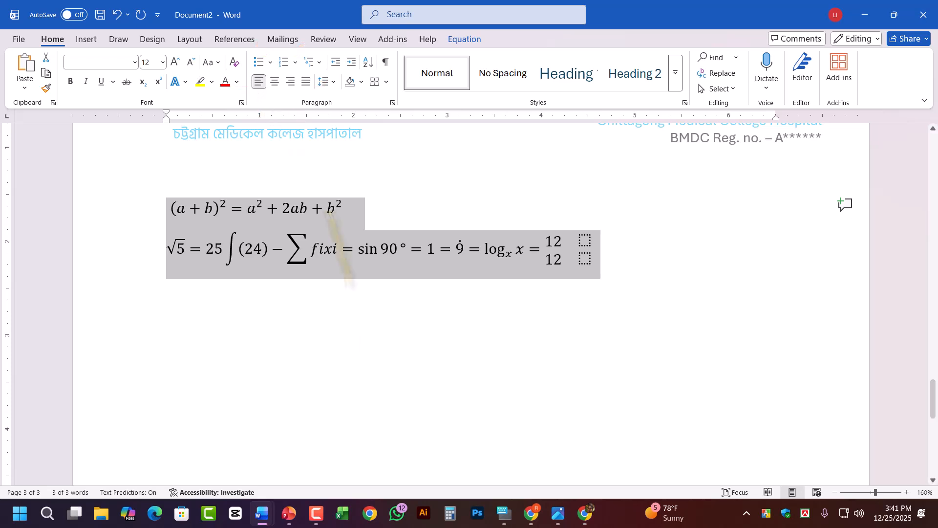
{"action": "left_click", "coordinate": [356, 327]}
Step: Try right and center alignment on the second equation alone, and set it back to left alignment
{"action": "left_click_drag", "start_coordinate": [240, 249], "coordinate": [398, 249]}
{"action": "left_click", "coordinate": [295, 81]}
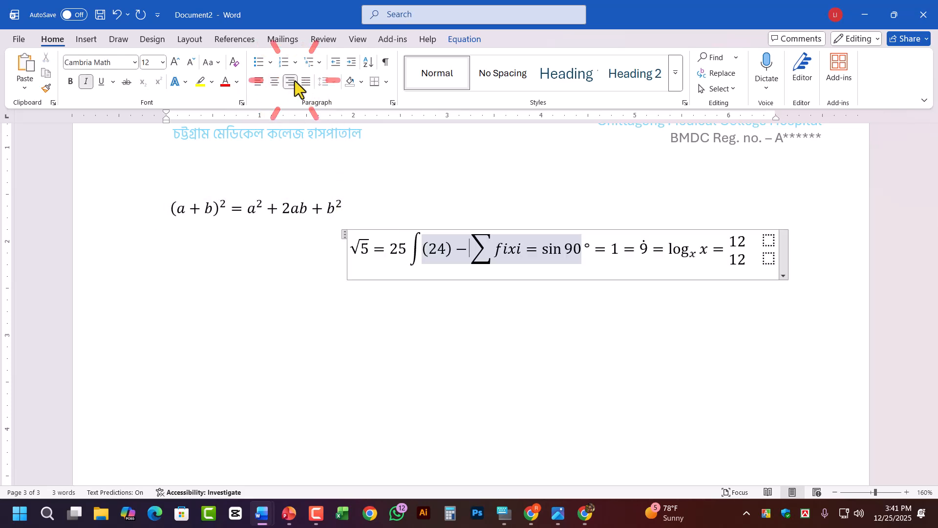
{"action": "left_click", "coordinate": [275, 84]}
{"action": "left_click", "coordinate": [257, 85]}
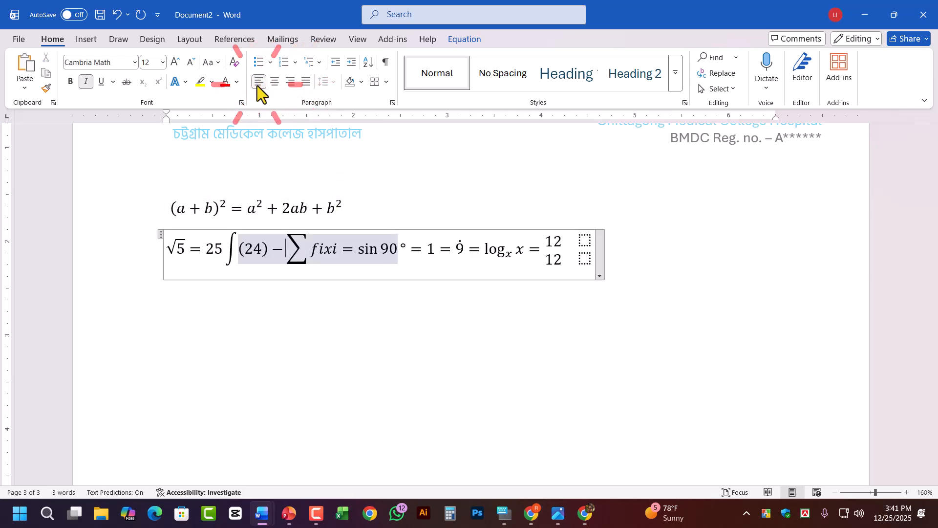
{"action": "left_click", "coordinate": [304, 335]}
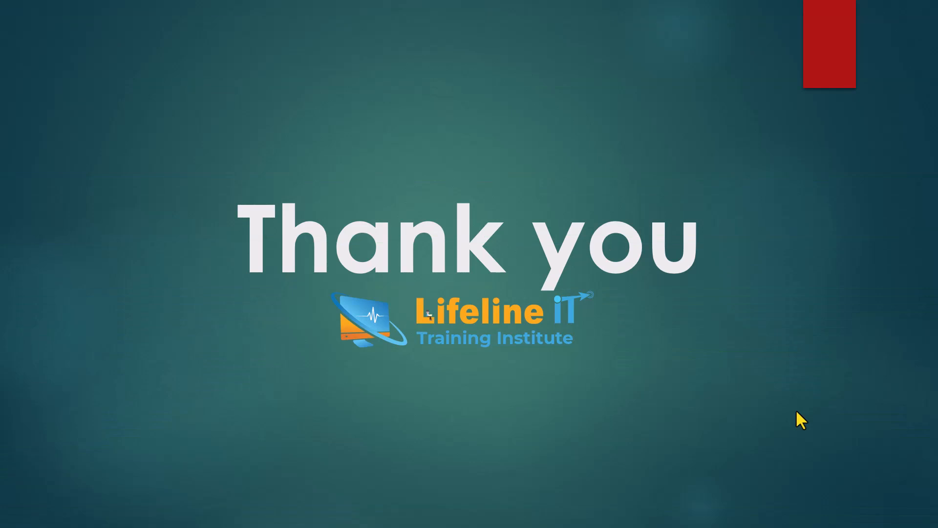